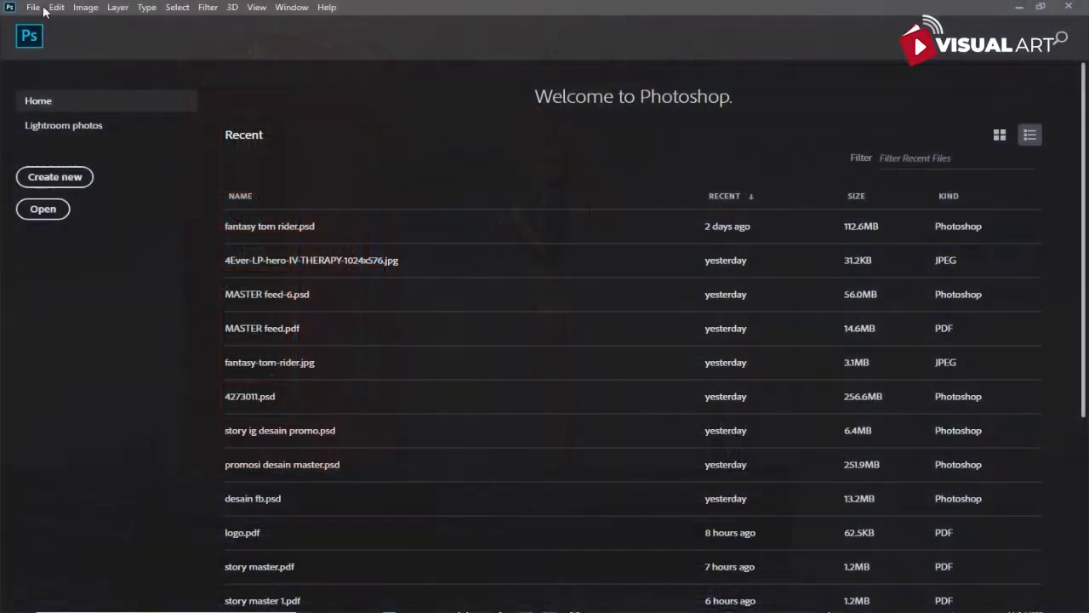
# - Open the File menu from the Photoshop Home screen
pyautogui.click(41, 9)
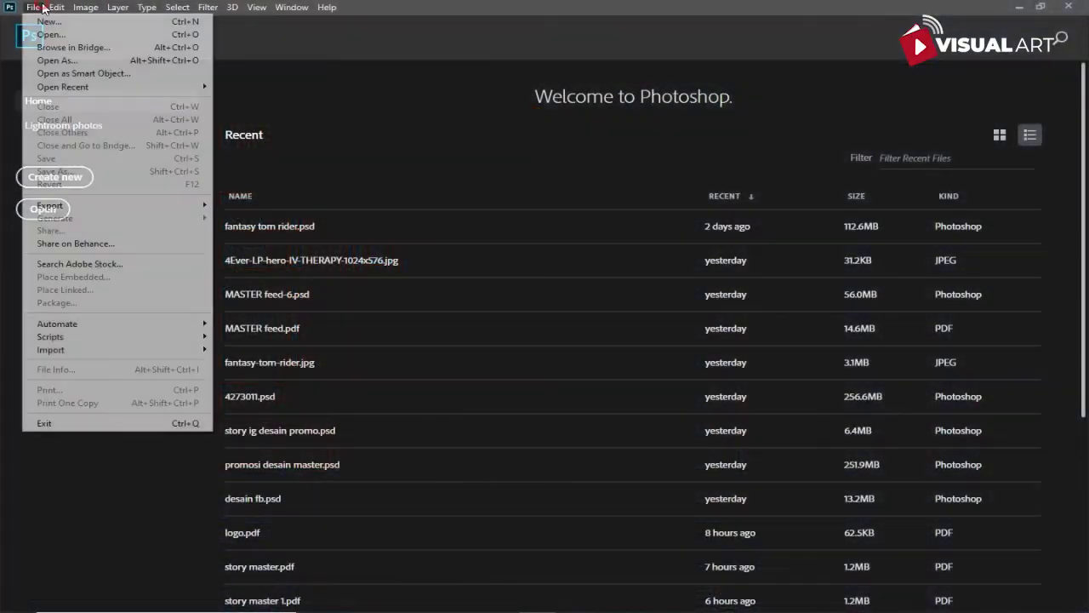
# - Create a blank A4 landscape document, 297 x 210 mm at 200 ppi
pyautogui.click(45, 22)
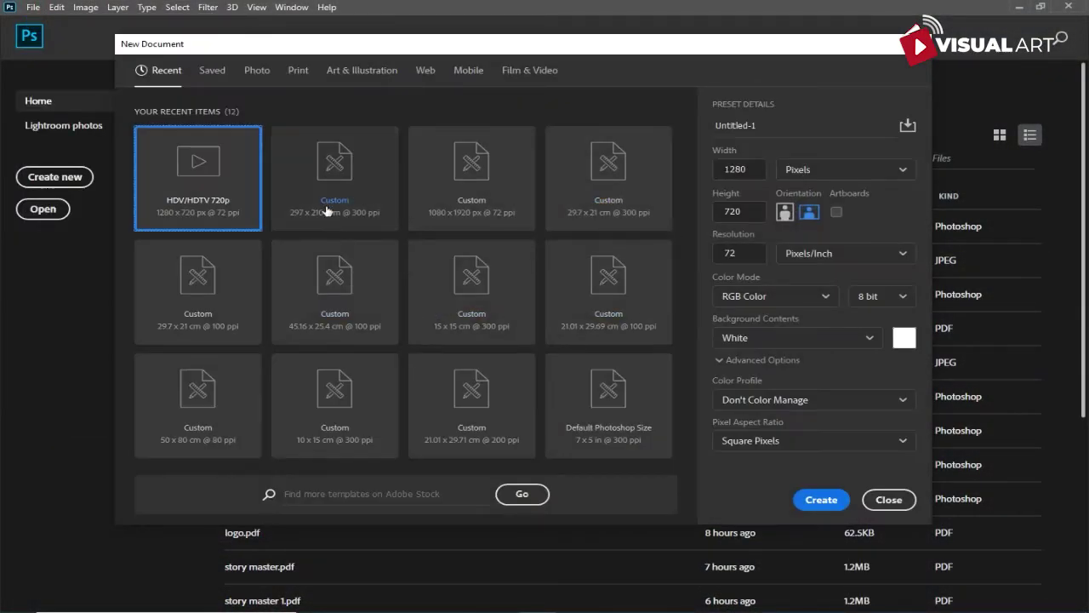
pyautogui.click(300, 72)
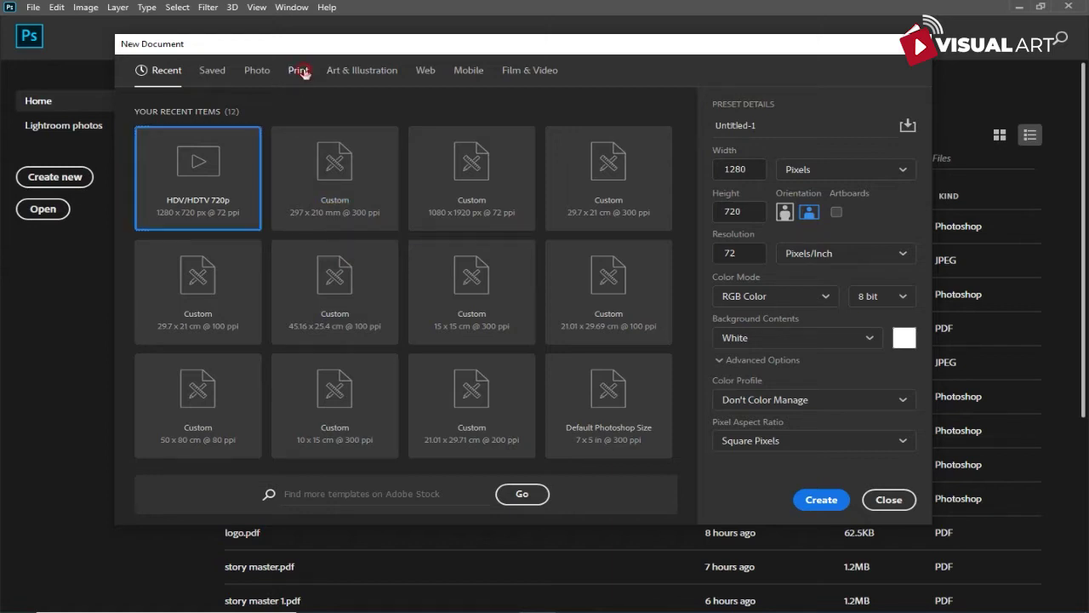
pyautogui.click(604, 163)
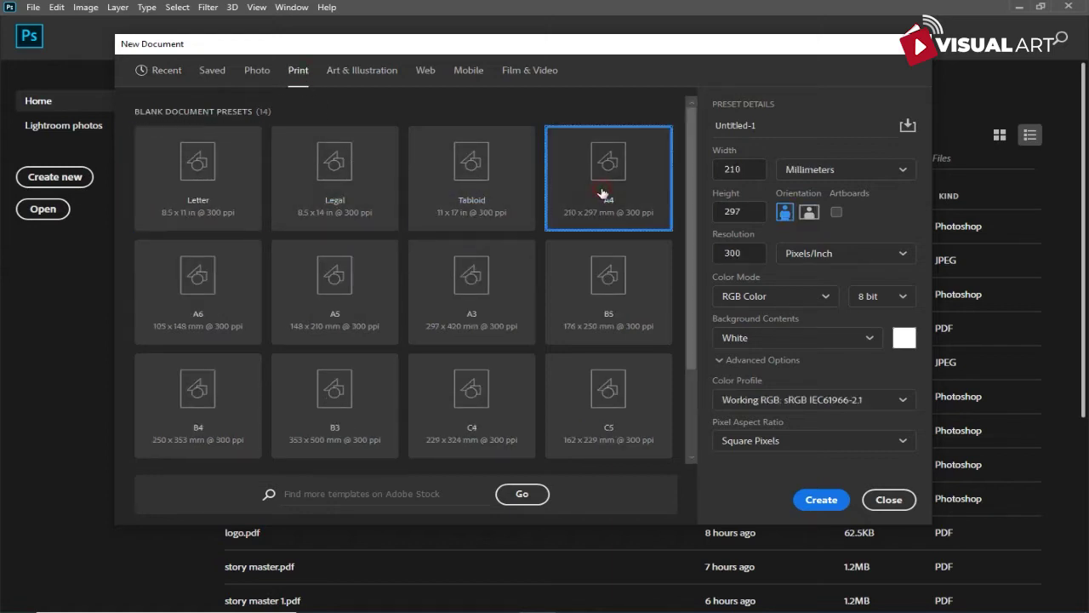
pyautogui.click(811, 213)
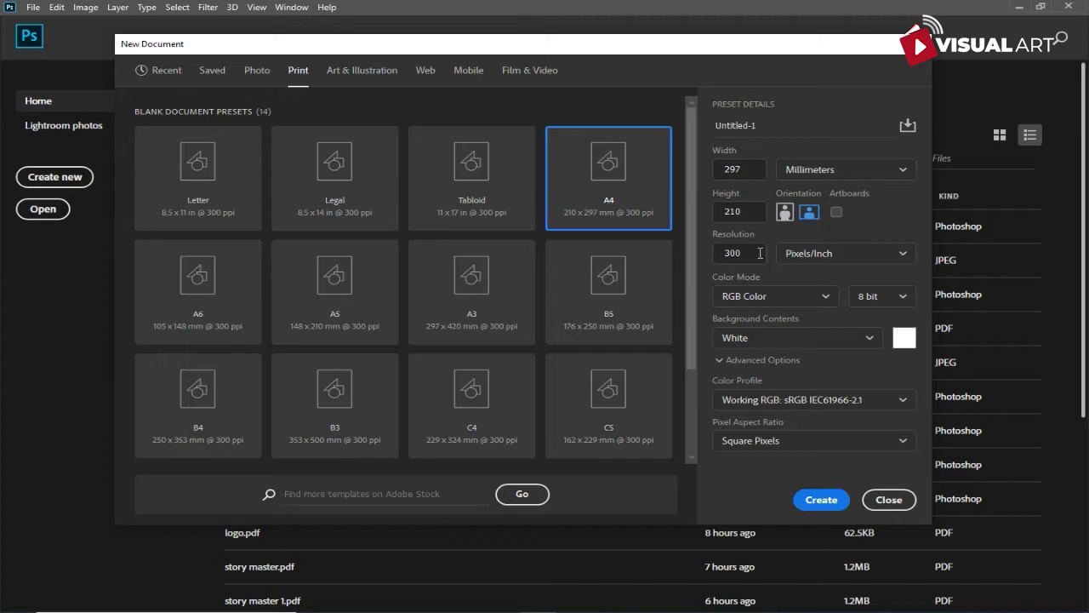
pyautogui.moveTo(745, 257); pyautogui.dragTo(717, 252)
pyautogui.click(820, 501)
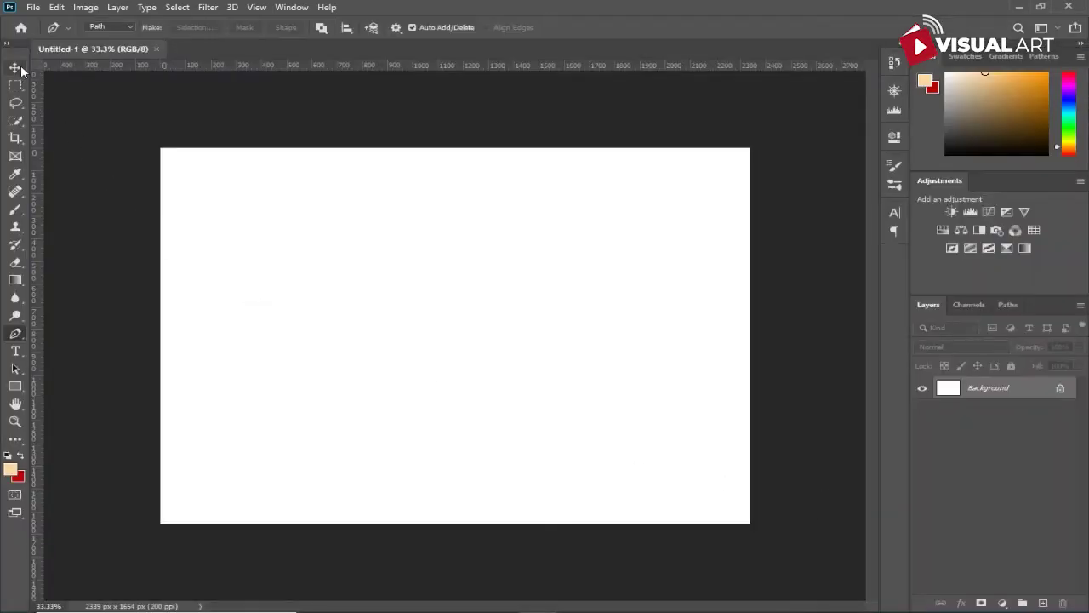
# - Place the foggy lake photo and scale it to fill the canvas
pyautogui.click(17, 68)
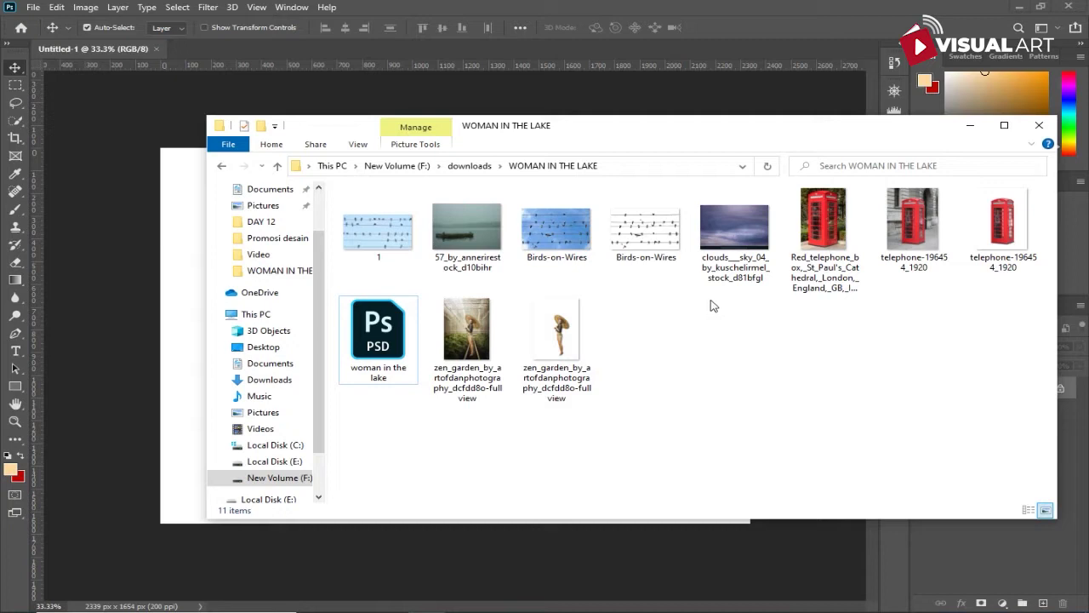
pyautogui.moveTo(482, 227)
pyautogui.mouseDown()
pyautogui.moveTo(457, 241)
pyautogui.moveTo(195, 263)
pyautogui.mouseUp()
pyautogui.moveTo(626, 453); pyautogui.dragTo(771, 550)
pyautogui.moveTo(605, 463); pyautogui.dragTo(617, 490)
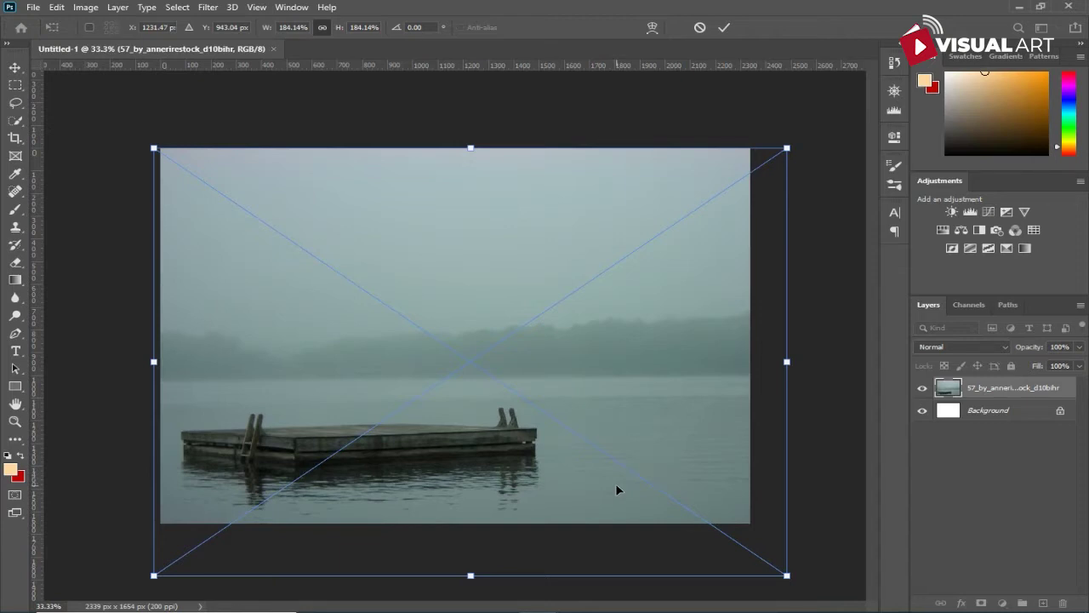
pyautogui.press('Return')
# - Crop the top of the canvas down to 2339 × 1390 px
pyautogui.press('c')
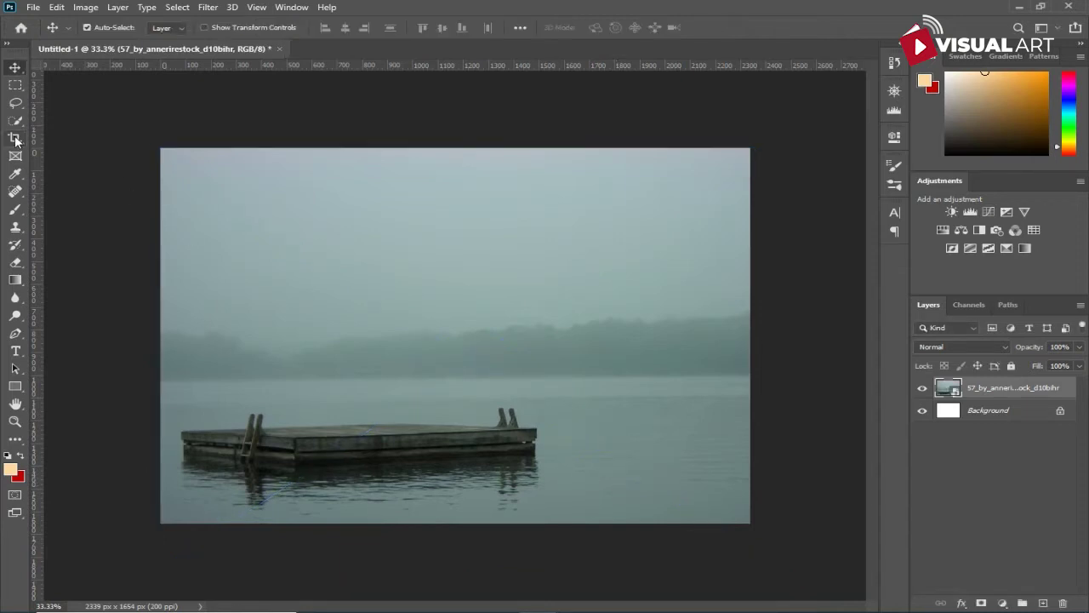
pyautogui.moveTo(440, 139); pyautogui.dragTo(447, 170)
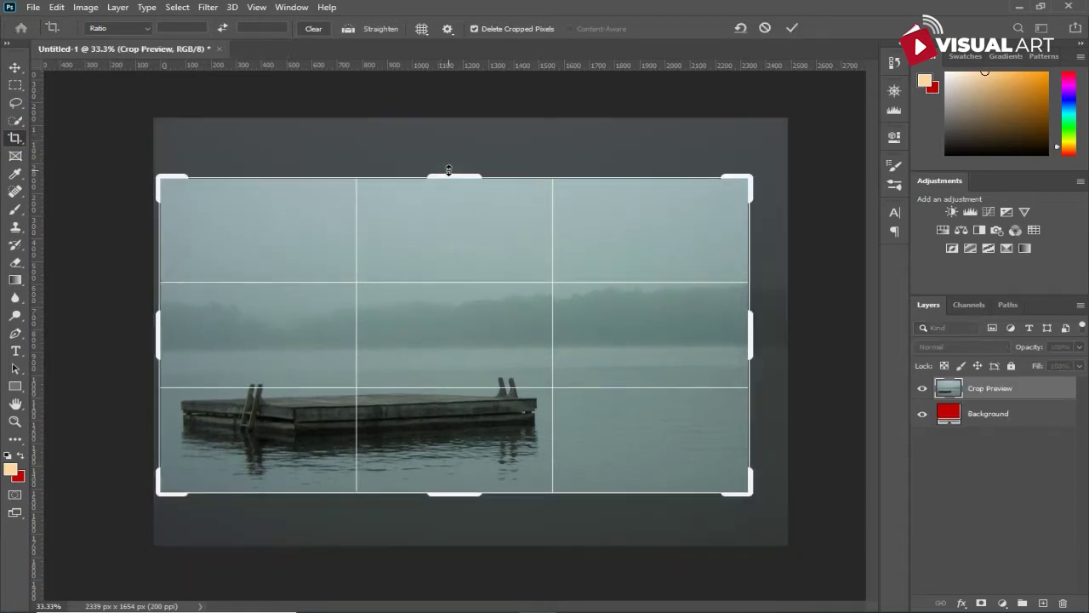
pyautogui.press('Return')
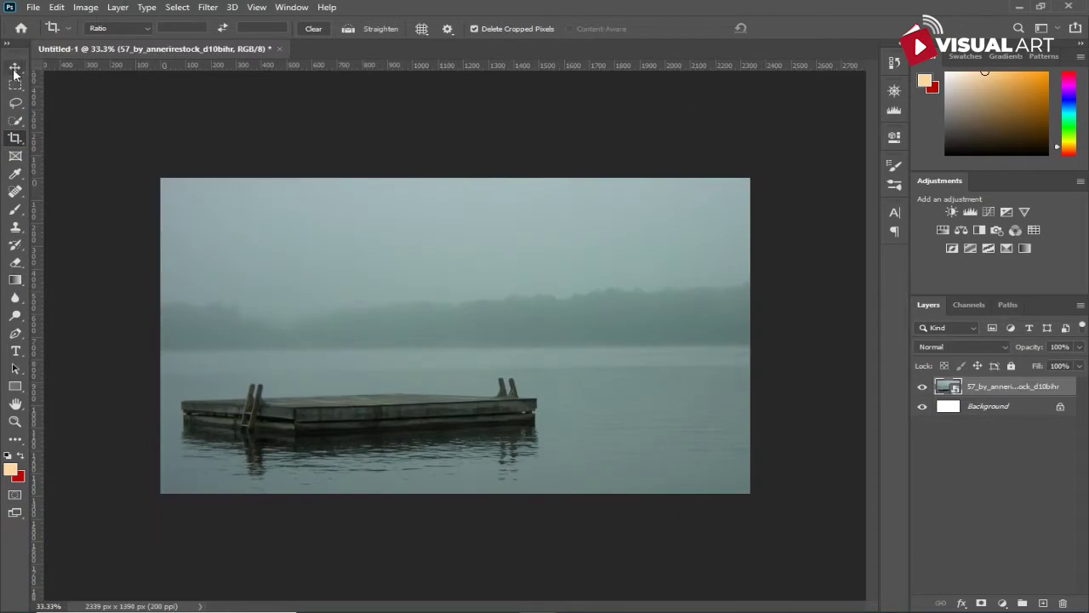
pyautogui.click(15, 69)
pyautogui.click(1003, 601)
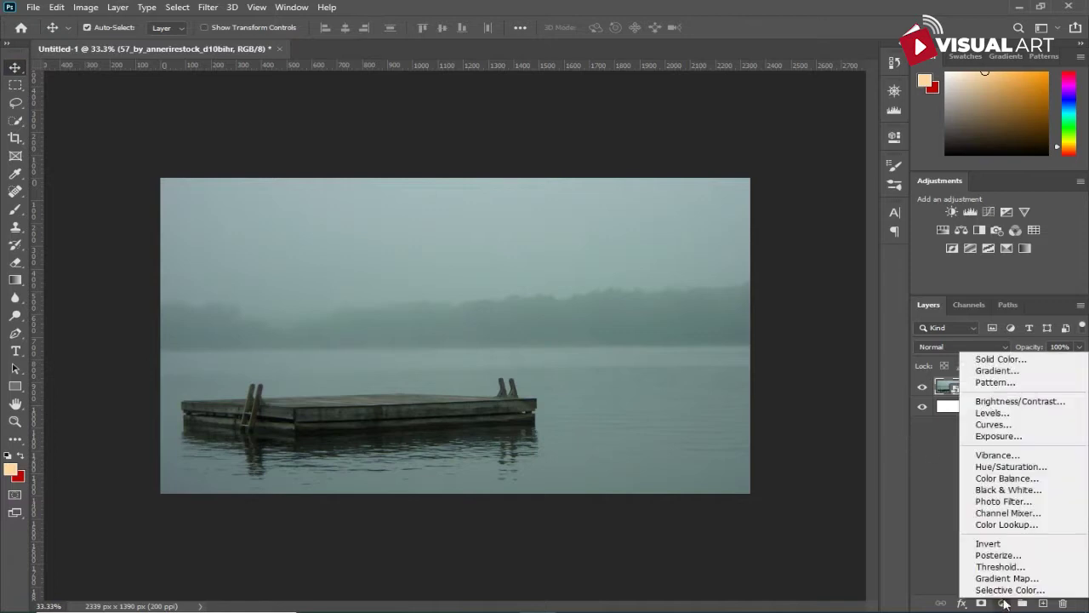
# - Add a Color Balance clipped to the lake photo, midtones Yellow/Blue about +58
pyautogui.click(1013, 478)
pyautogui.click(772, 366)
pyautogui.moveTo(746, 253)
pyautogui.mouseDown()
pyautogui.moveTo(778, 253)
pyautogui.moveTo(738, 232)
pyautogui.mouseUp()
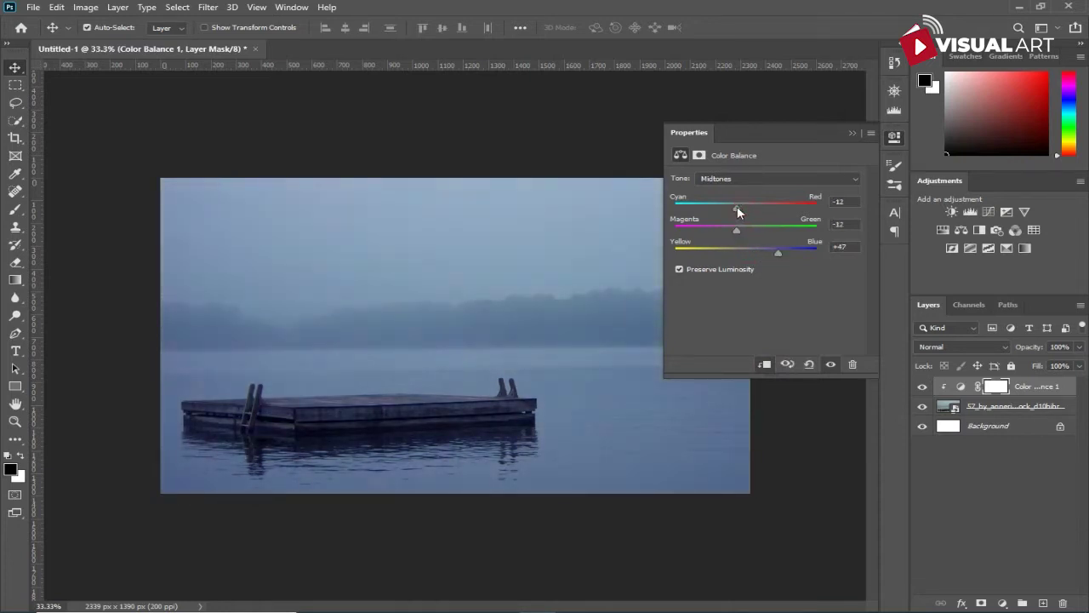
pyautogui.moveTo(778, 253); pyautogui.dragTo(786, 255)
pyautogui.click(852, 135)
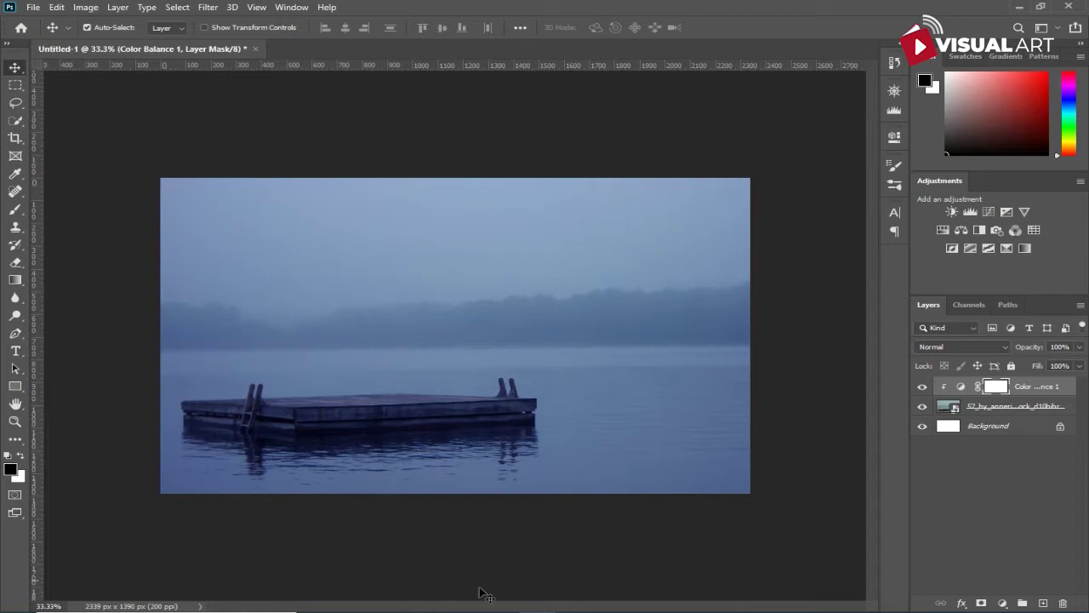
pyautogui.click(426, 600)
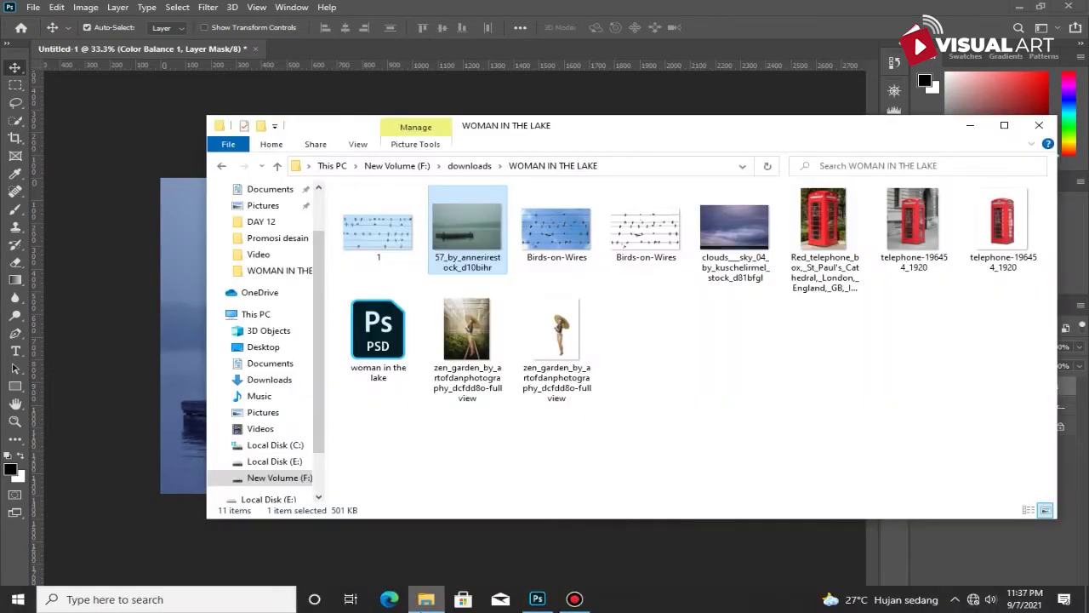
# - Place the stormy clouds image, scaled to 89.72% to cover the canvas
pyautogui.click(715, 220)
pyautogui.moveTo(733, 227); pyautogui.dragTo(178, 180)
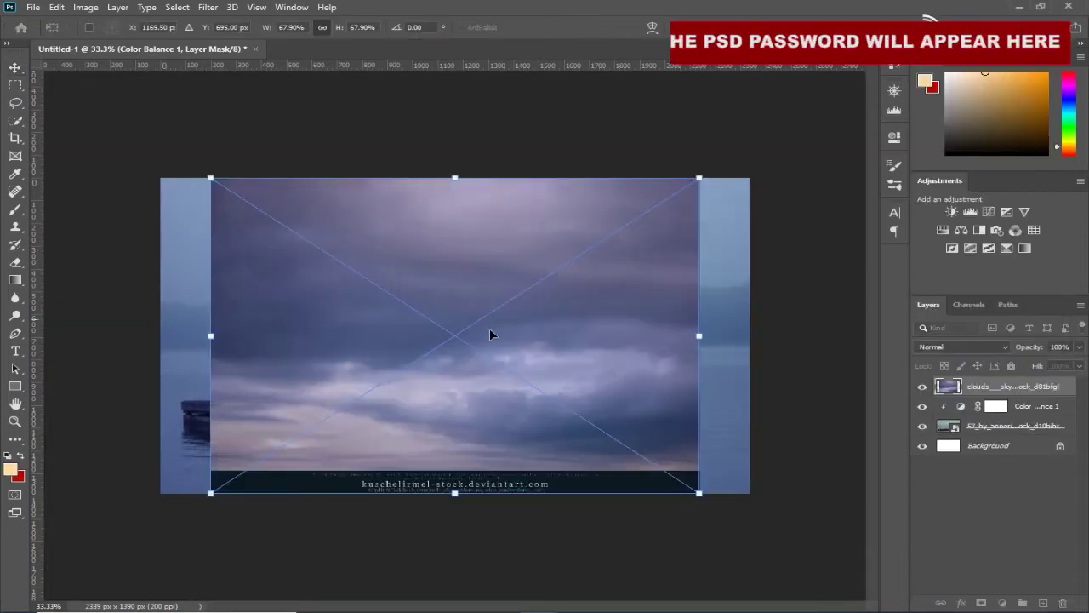
pyautogui.moveTo(491, 332); pyautogui.dragTo(497, 252)
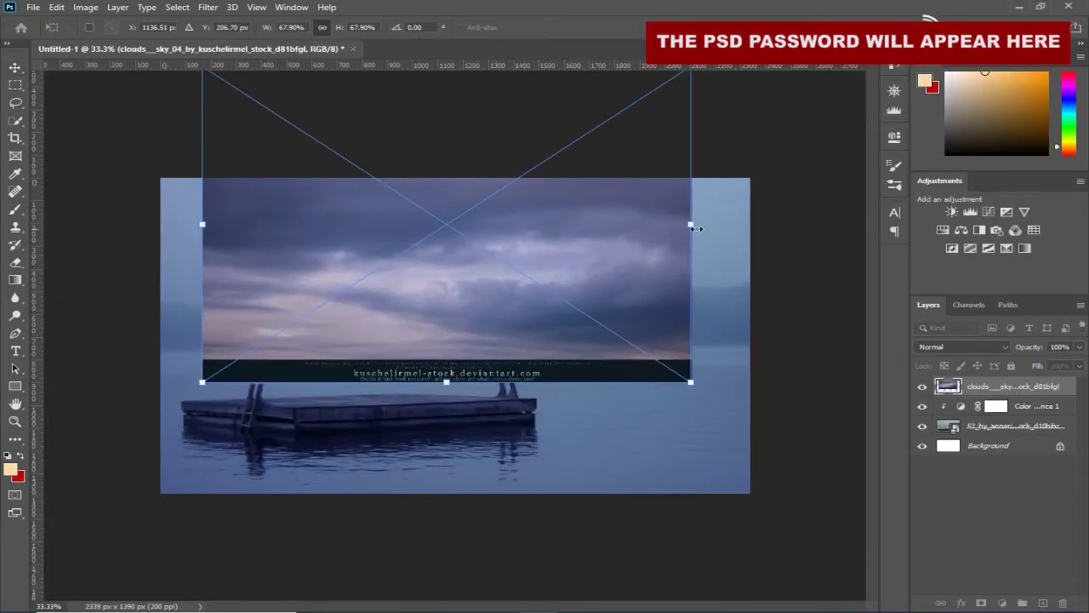
pyautogui.moveTo(695, 227); pyautogui.dragTo(775, 237)
pyautogui.moveTo(689, 343)
pyautogui.mouseDown()
pyautogui.moveTo(688, 404)
pyautogui.moveTo(626, 308)
pyautogui.moveTo(624, 324)
pyautogui.mouseUp()
pyautogui.scroll(-2, 658, 355)
pyautogui.scroll(2, 653, 365)
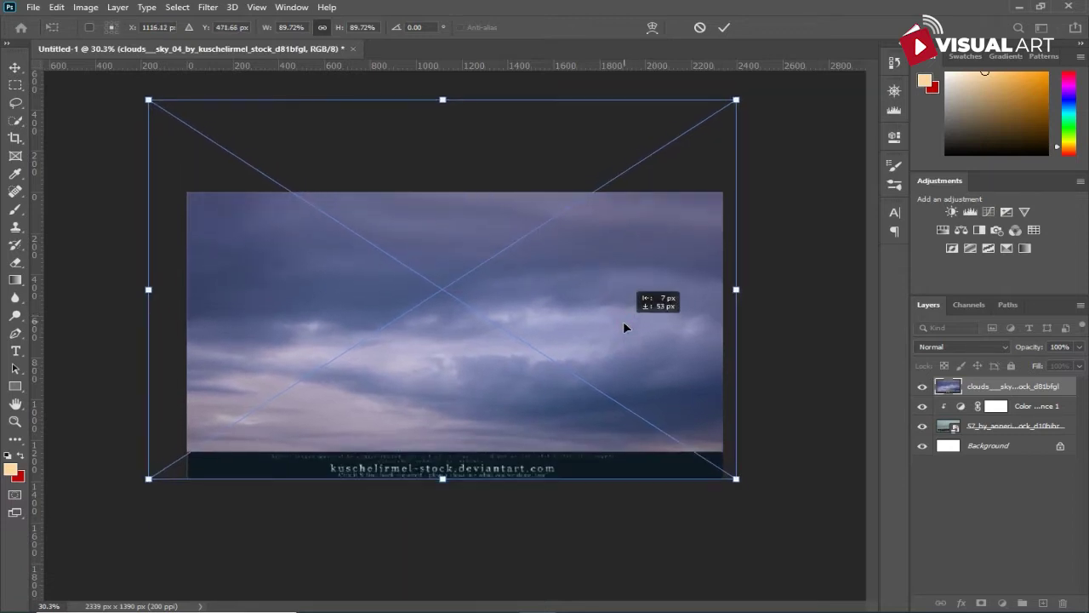
pyautogui.press('Return')
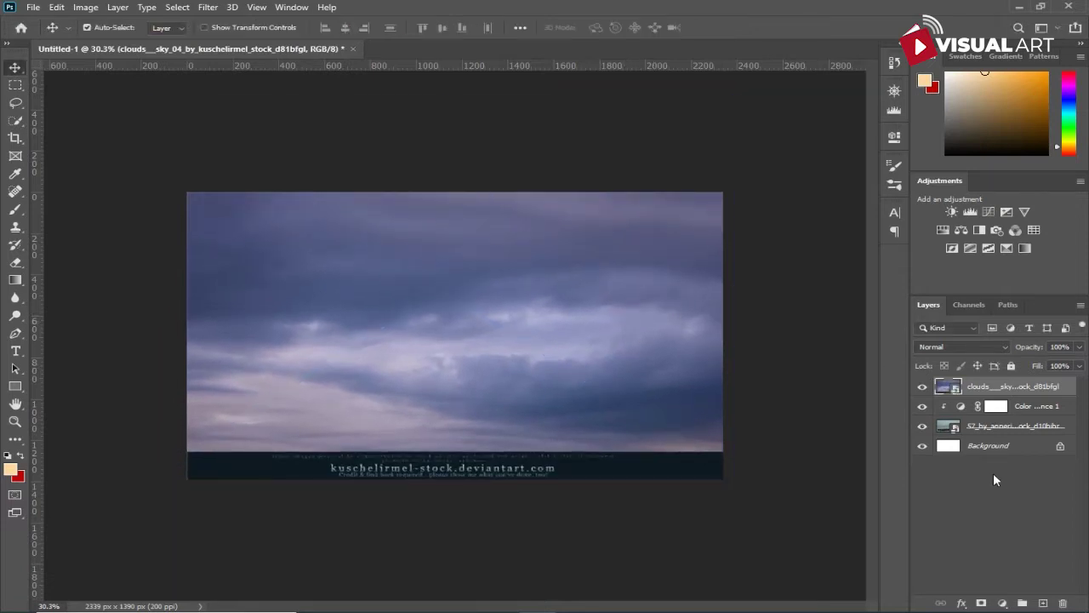
# - Mask the clouds with a vertical gradient so the sky fades into the lake above the raft
pyautogui.click(982, 603)
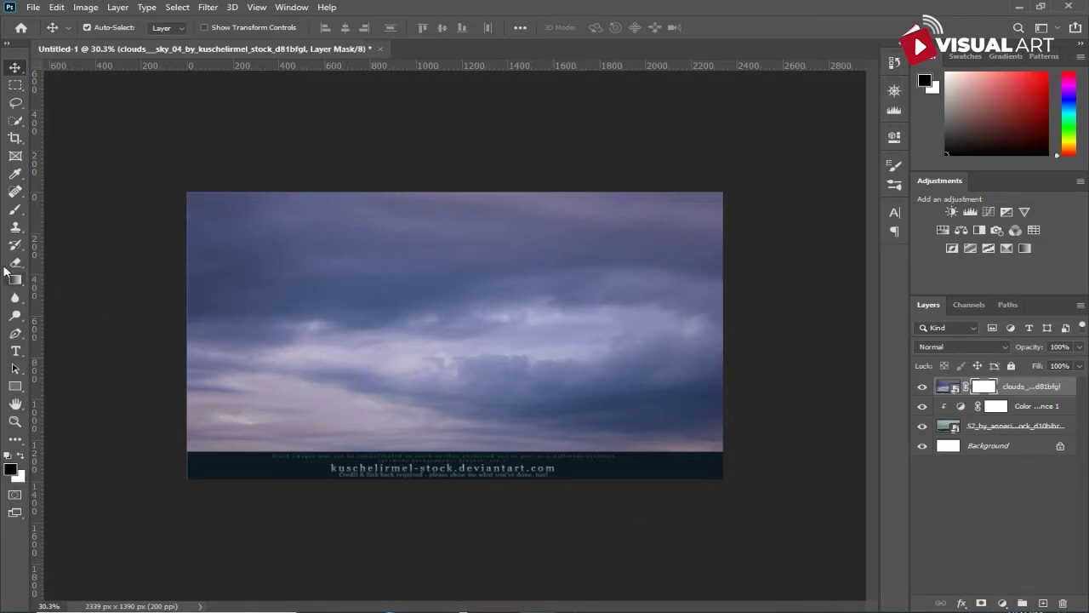
pyautogui.click(16, 211)
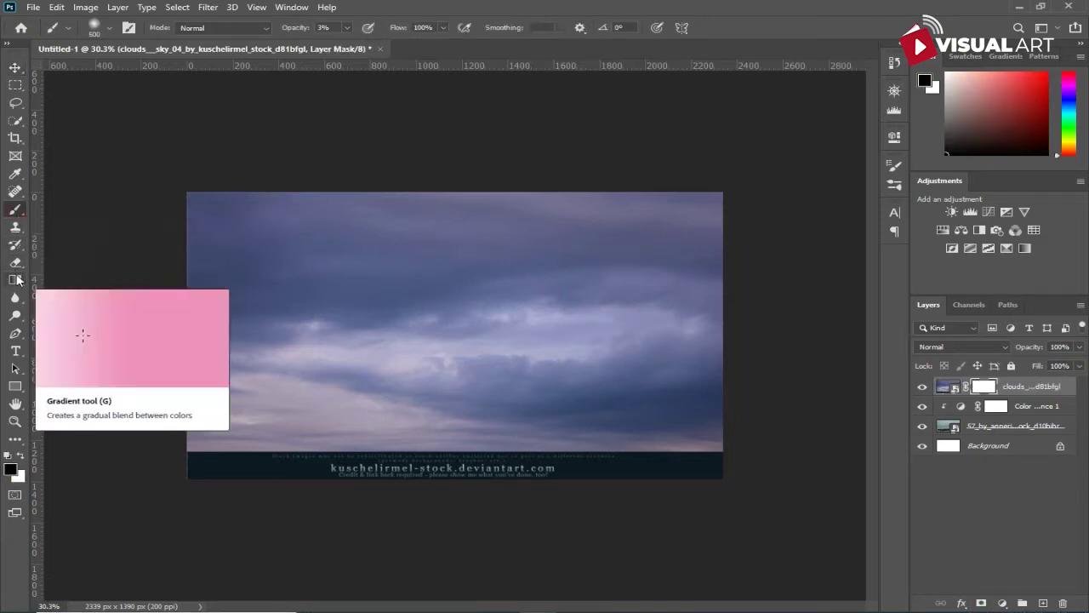
pyautogui.click(17, 279)
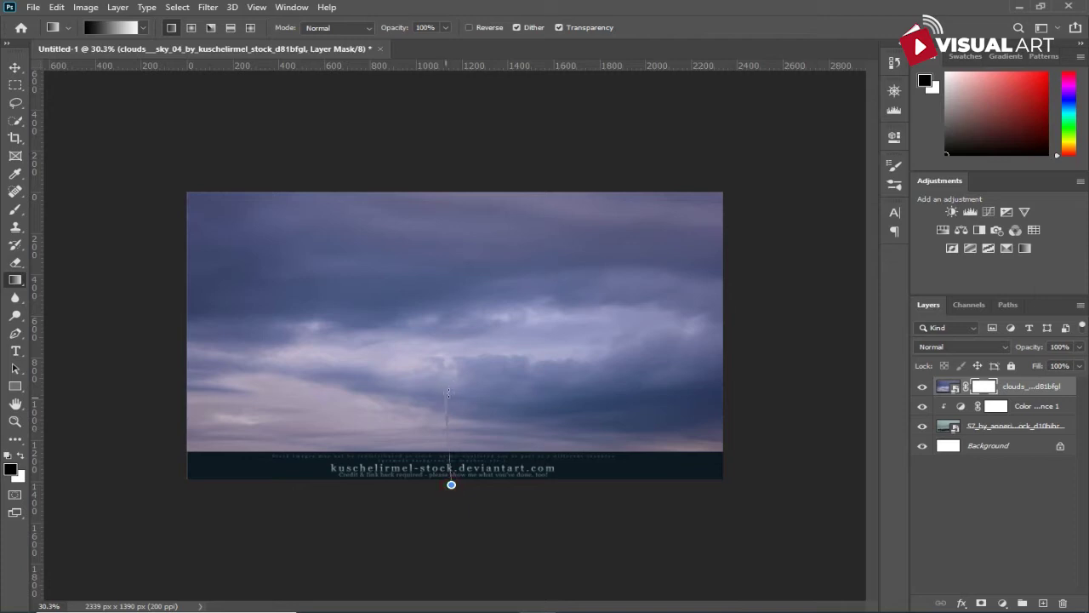
pyautogui.moveTo(451, 386); pyautogui.dragTo(451, 484)
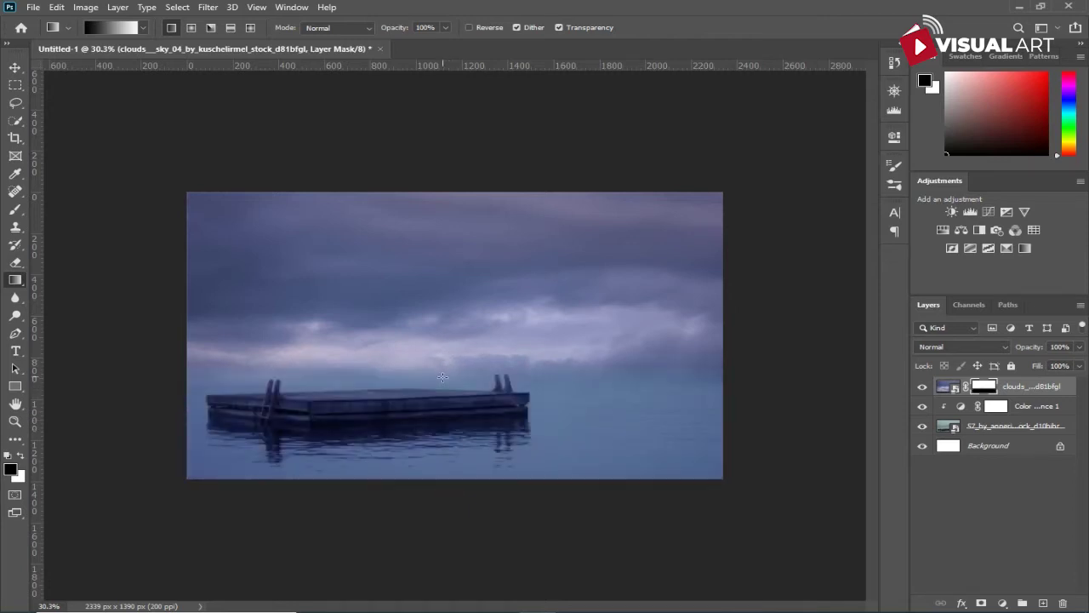
pyautogui.hotkey('ctrl', '+')
pyautogui.moveTo(440, 341); pyautogui.dragTo(440, 342)
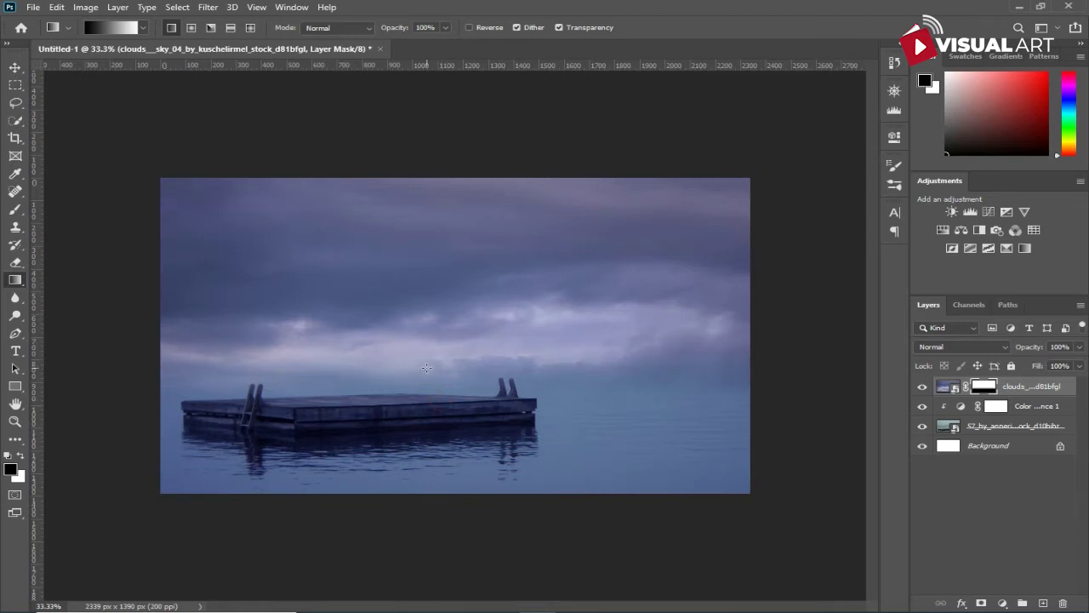
pyautogui.click(12, 67)
pyautogui.click(1032, 414)
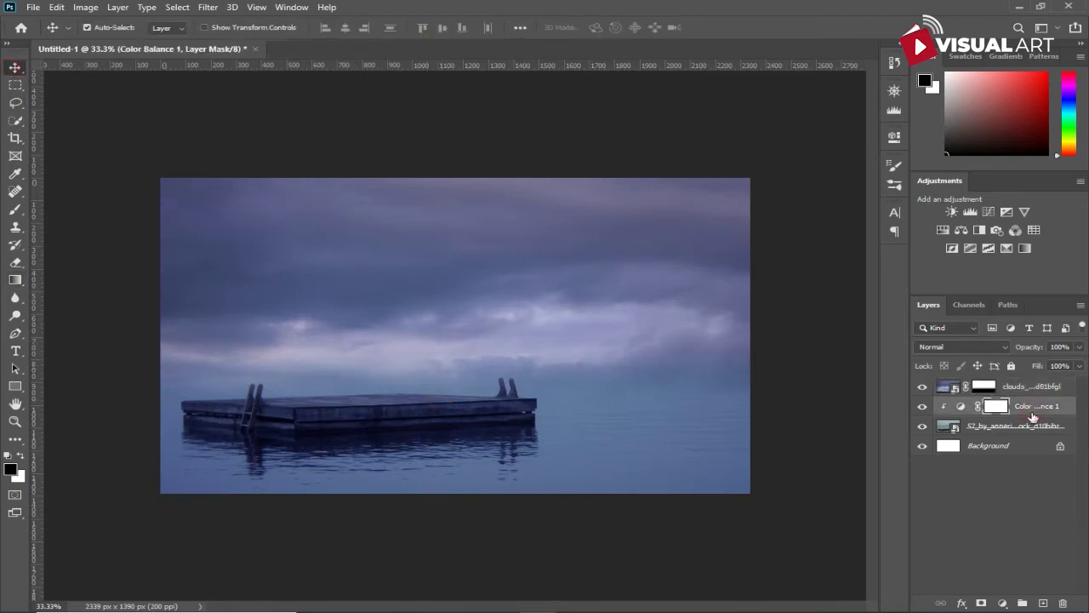
pyautogui.click(1030, 432)
# - Add a second Color Balance clipped to the clouds, midtones -10, +11, +23
pyautogui.press('Down')
pyautogui.press('Down')
pyautogui.press('Down')
pyautogui.press('Down')
pyautogui.press('Down')
pyautogui.press('Down')
pyautogui.press('Down')
pyautogui.press('Down')
pyautogui.press('Down')
pyautogui.press('Down')
pyautogui.press('Down')
pyautogui.press('Down')
pyautogui.press('Down')
pyautogui.press('Down')
pyautogui.press('Down')
pyautogui.press('Down')
pyautogui.press('Down')
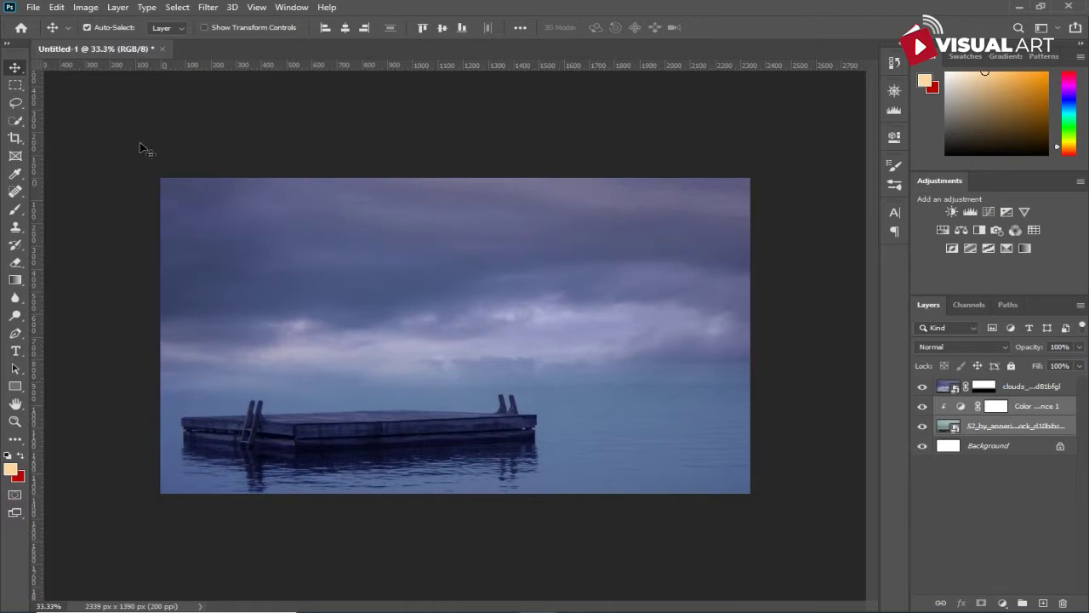
pyautogui.press('Up')
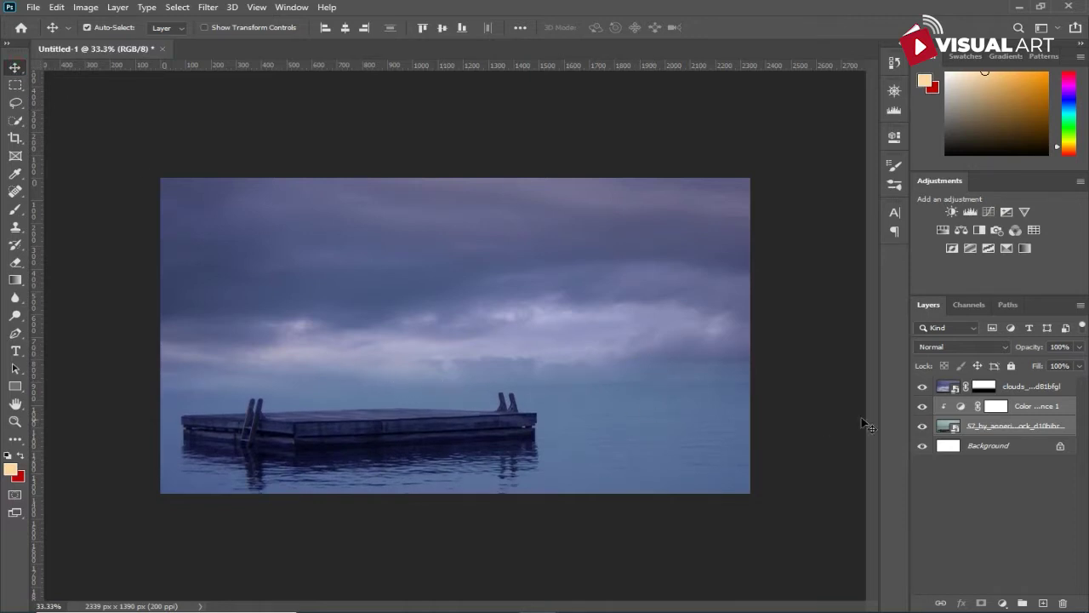
pyautogui.click(1013, 386)
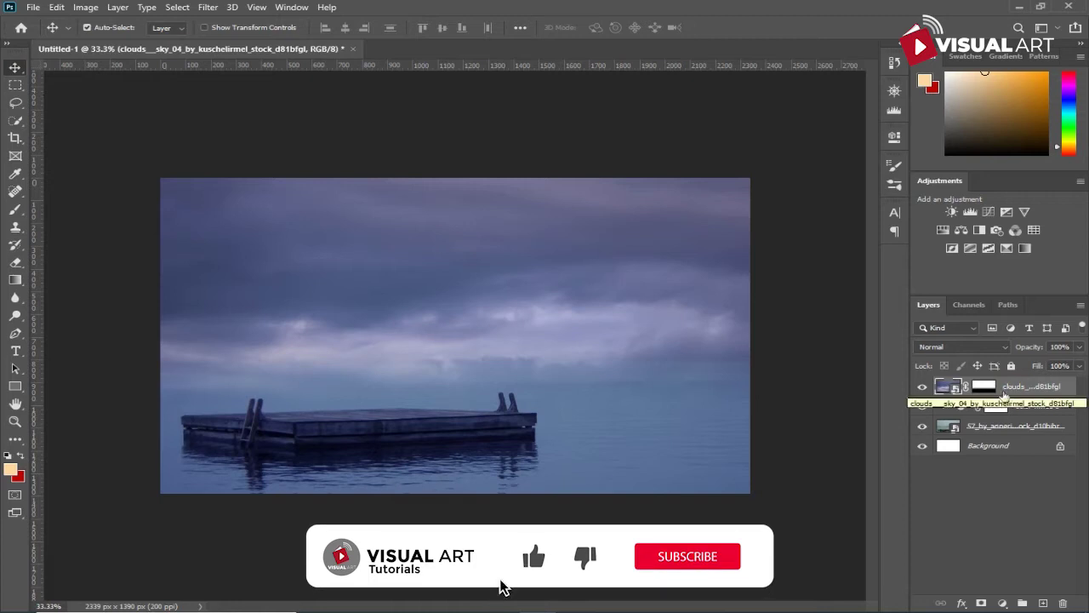
pyautogui.click(997, 602)
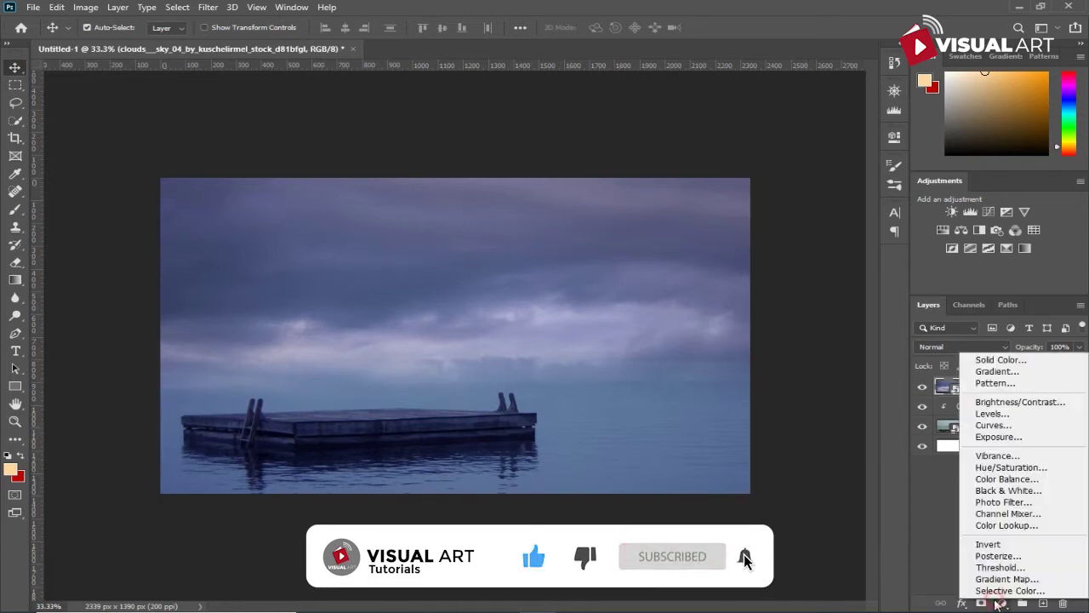
pyautogui.click(1007, 479)
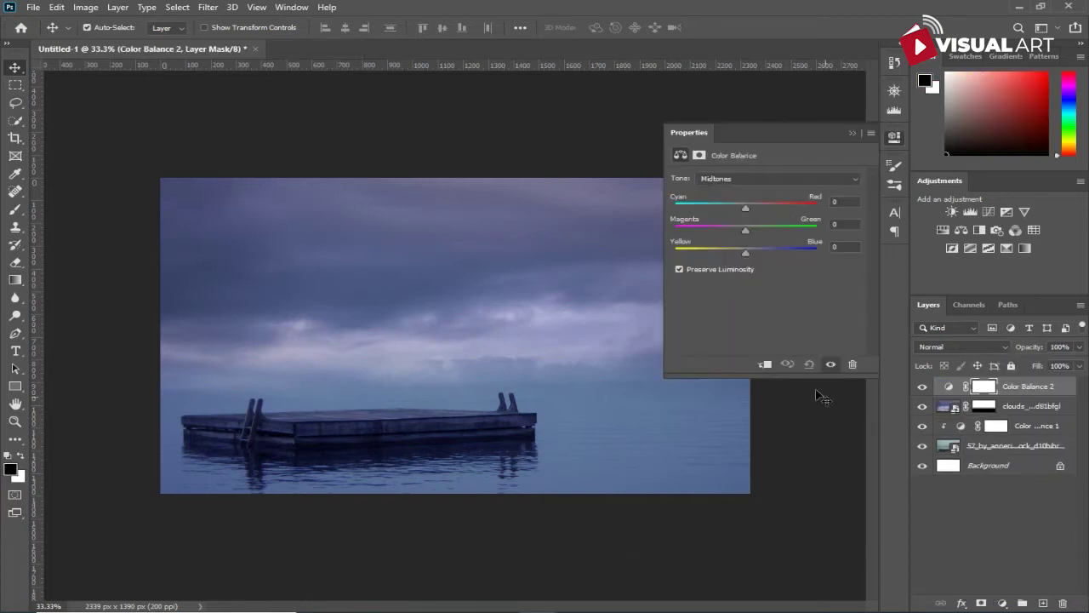
pyautogui.click(764, 364)
pyautogui.moveTo(746, 247)
pyautogui.mouseDown()
pyautogui.moveTo(757, 250)
pyautogui.moveTo(752, 234)
pyautogui.mouseUp()
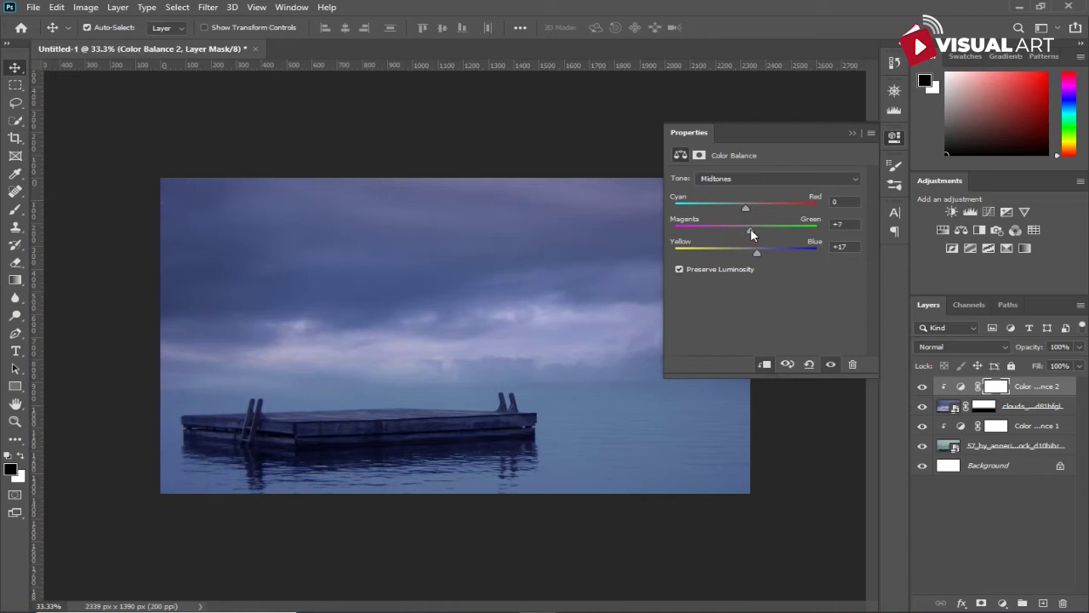
pyautogui.moveTo(745, 208); pyautogui.dragTo(739, 211)
pyautogui.click(849, 134)
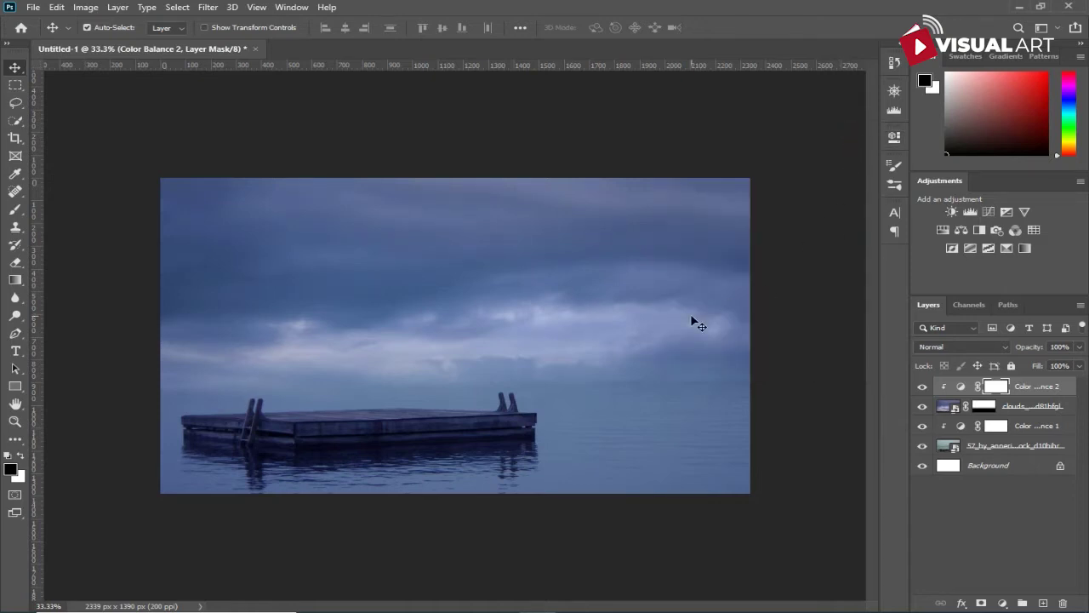
pyautogui.click(1004, 425)
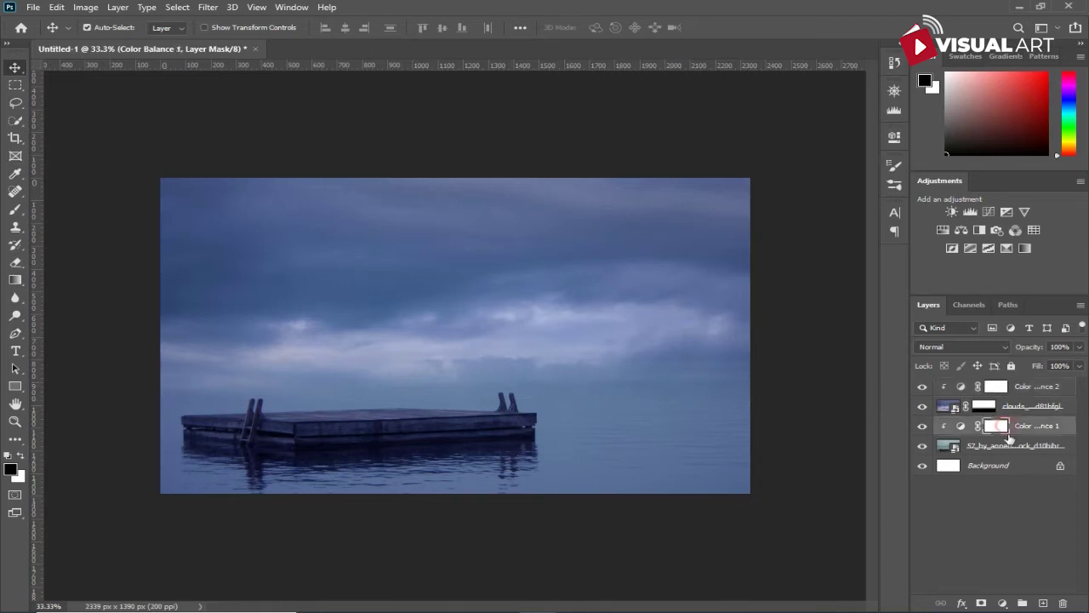
# - Group the lake photo and its Color Balance into a group named 'lake'
pyautogui.keyDown('shift'); pyautogui.click(1017, 450); pyautogui.keyUp('shift')
pyautogui.hotkey('ctrl', 'g')
pyautogui.doubleClick(980, 424)
pyautogui.write('lake')
pyautogui.press('Return')
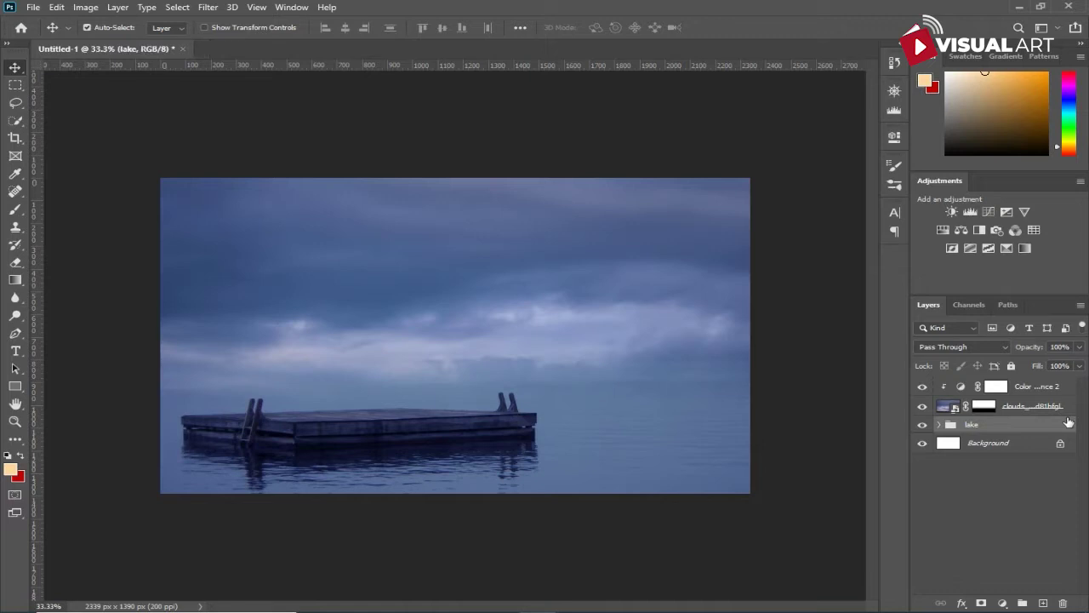
# - Group the clouds and their Color Balance into a group named 'sky'
pyautogui.click(1016, 408)
pyautogui.keyDown('shift'); pyautogui.click(1027, 389); pyautogui.keyUp('shift')
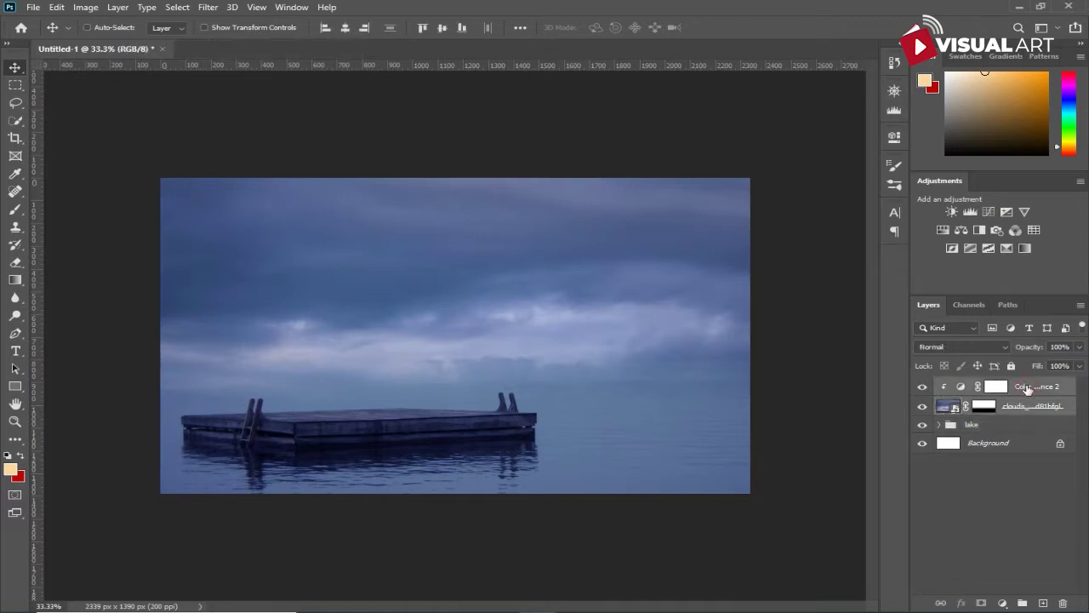
pyautogui.hotkey('ctrl', 'g')
pyautogui.doubleClick(980, 385)
pyautogui.write('sky clo')
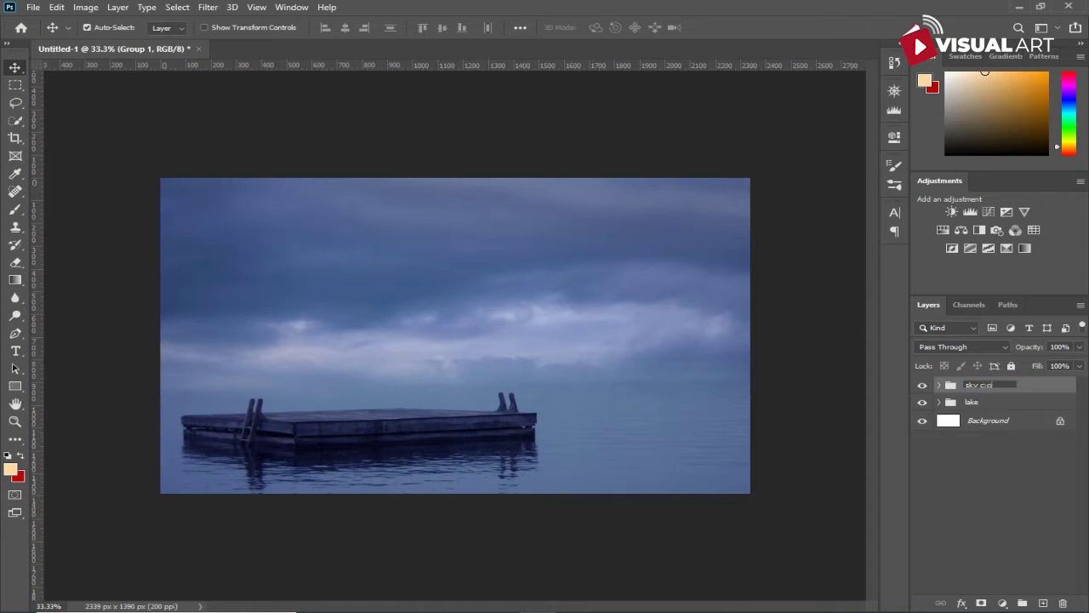
pyautogui.press('Return')
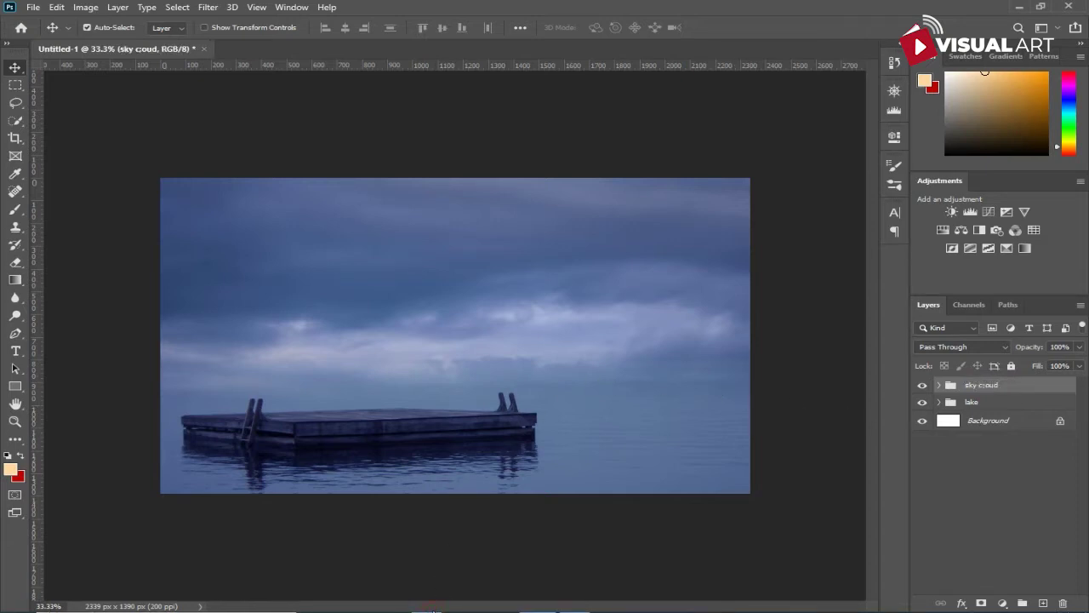
pyautogui.click(432, 609)
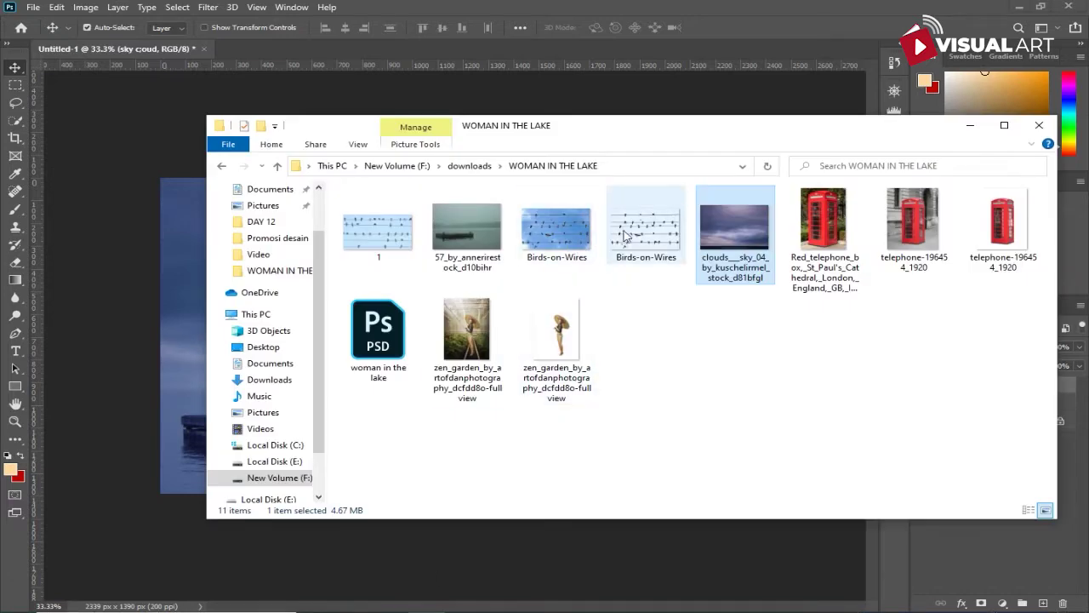
# - Place the red telephone booth at 19.47% scale on the raft's left side
pyautogui.moveTo(1003, 223); pyautogui.dragTo(178, 345)
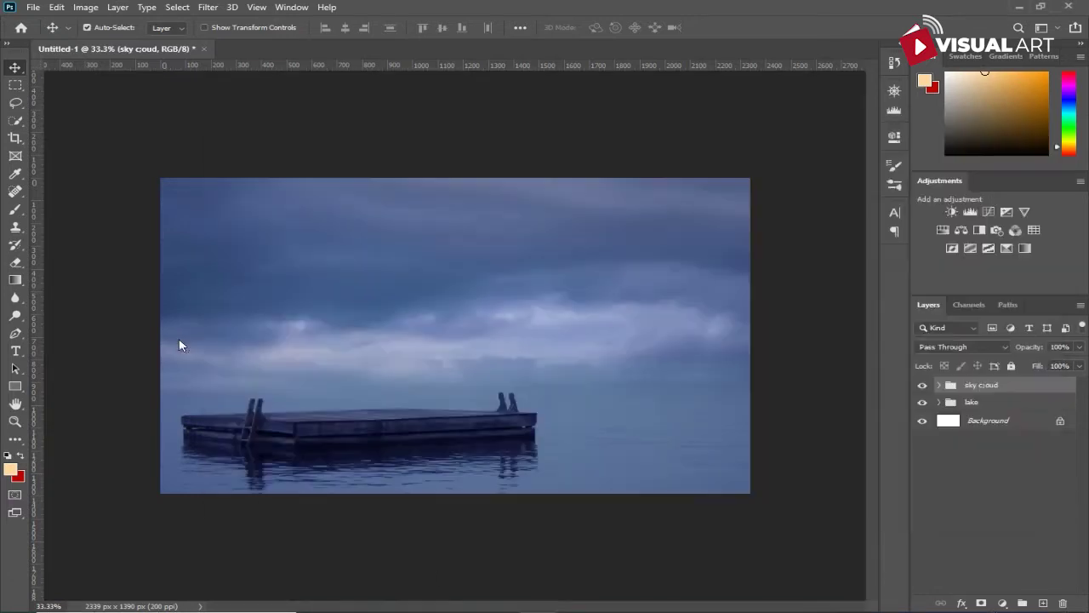
pyautogui.moveTo(467, 360); pyautogui.dragTo(337, 321)
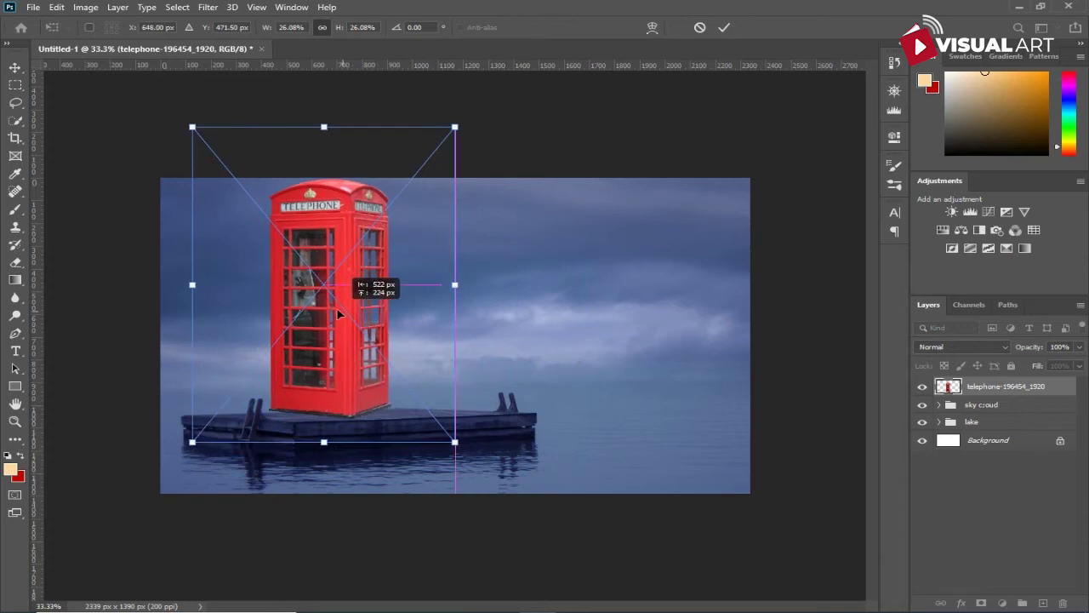
pyautogui.moveTo(455, 132); pyautogui.dragTo(432, 206)
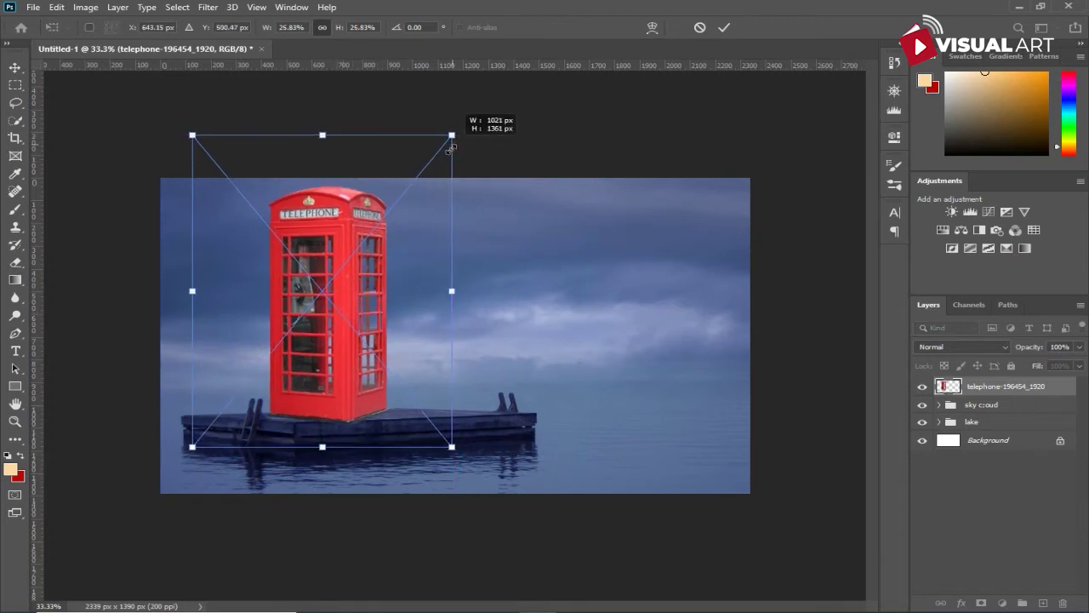
pyautogui.moveTo(300, 351); pyautogui.dragTo(332, 344)
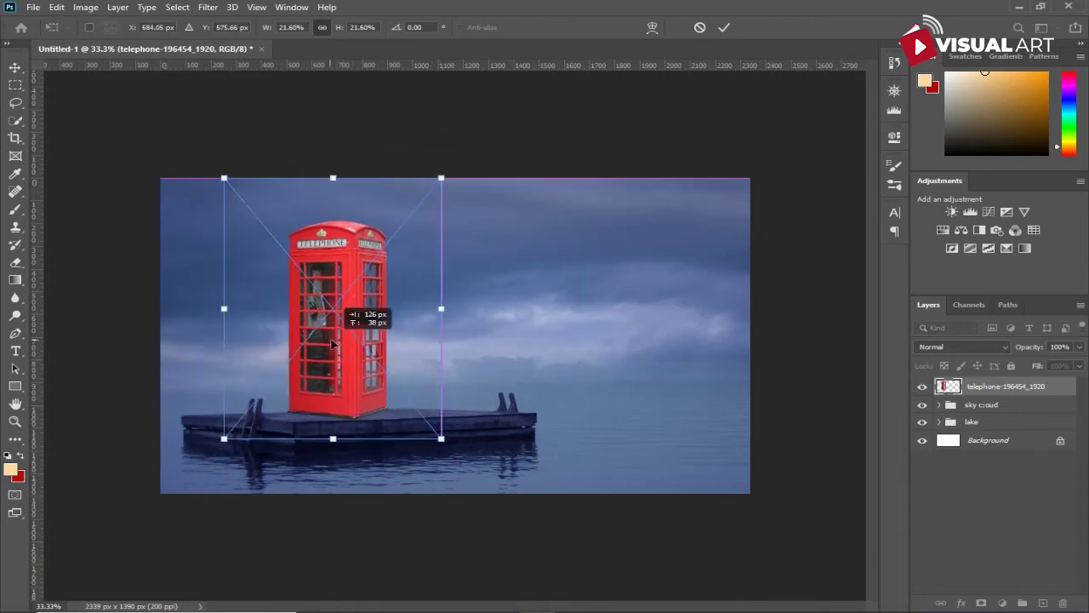
pyautogui.hotkey('ctrl', '+')
pyautogui.moveTo(318, 412); pyautogui.dragTo(314, 409)
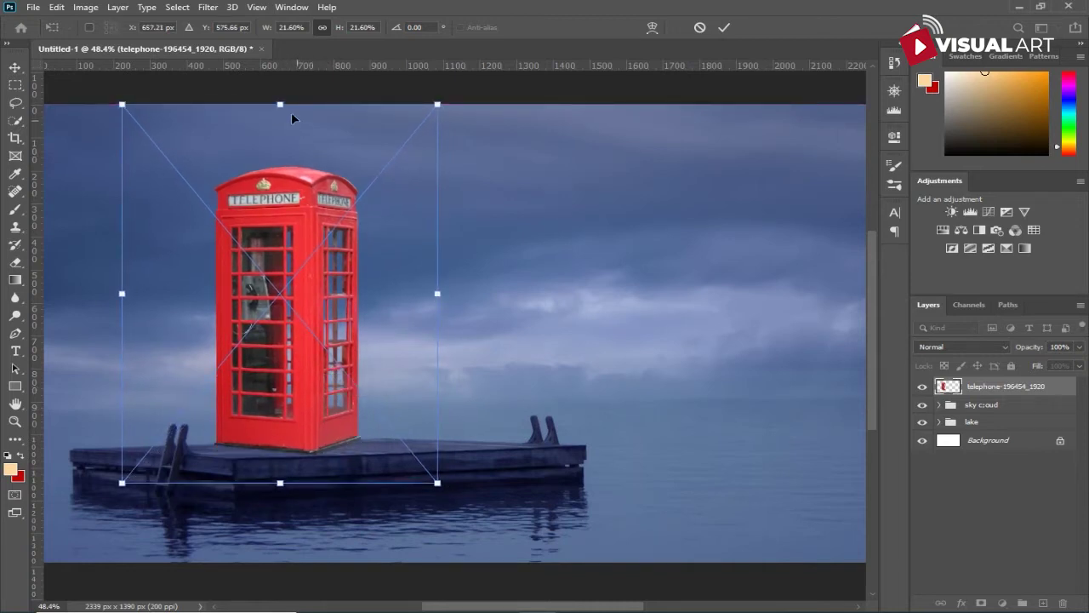
pyautogui.moveTo(437, 103); pyautogui.dragTo(404, 139)
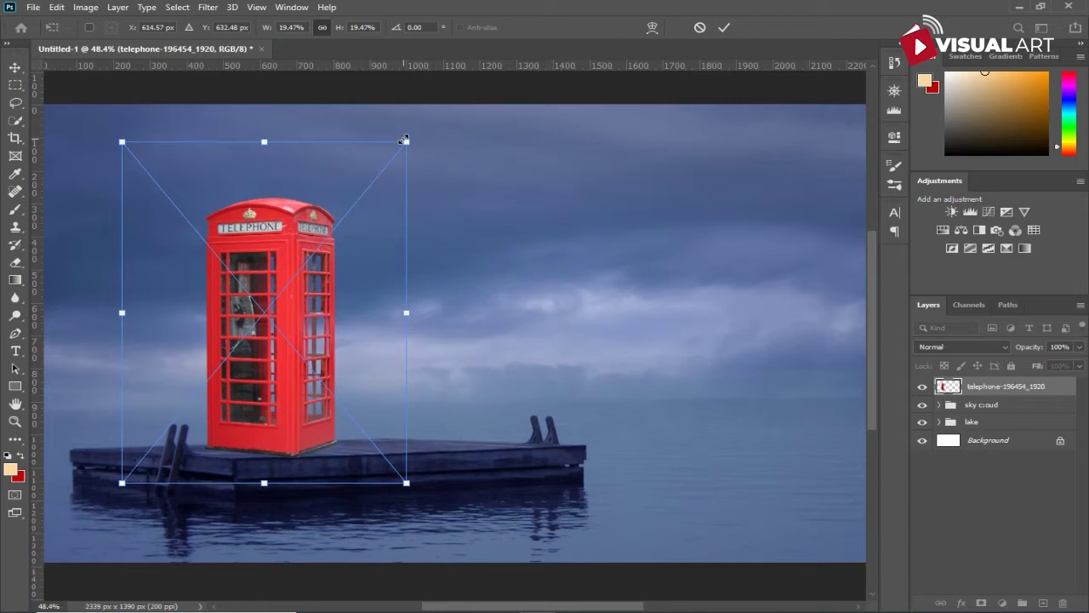
pyautogui.press('Return')
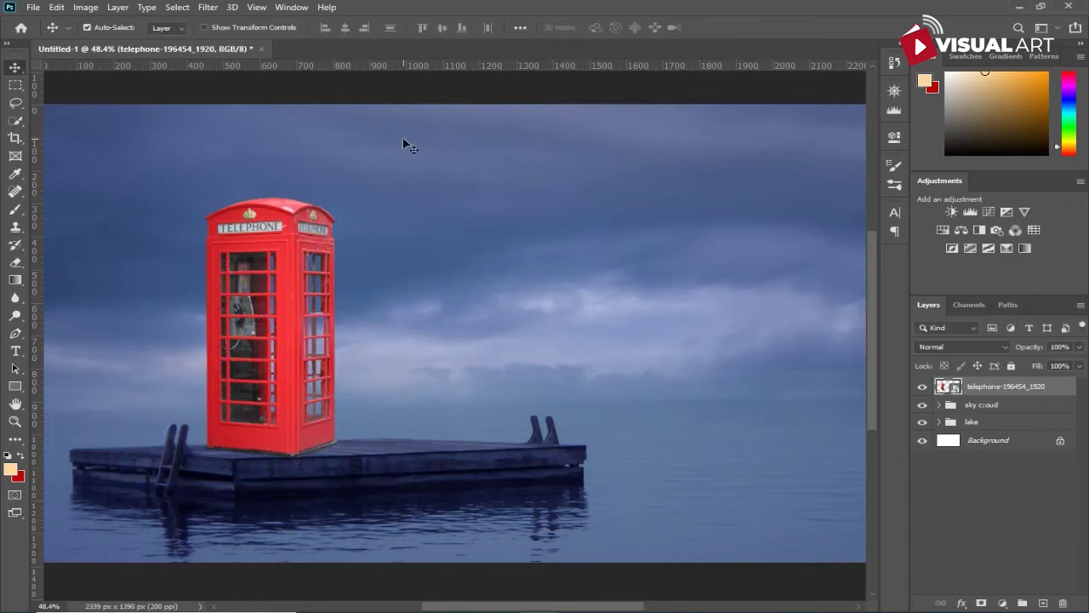
pyautogui.press('Up')
pyautogui.press('Up')
pyautogui.press('Up')
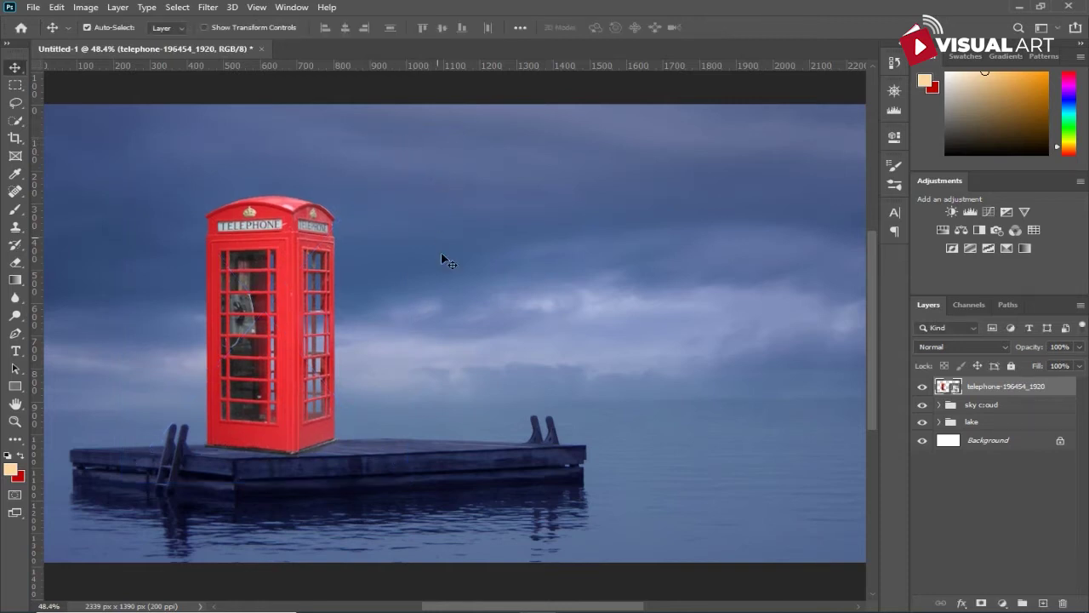
# - Add a Hue/Saturation clipped to the booth: hue +2, saturation -34
pyautogui.click(1005, 603)
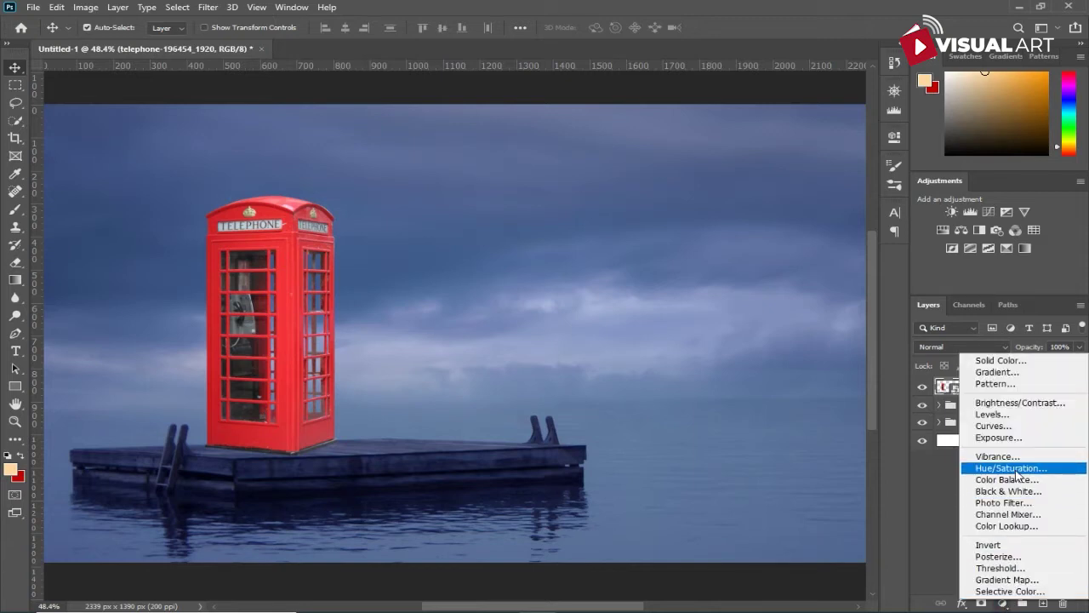
pyautogui.click(1010, 468)
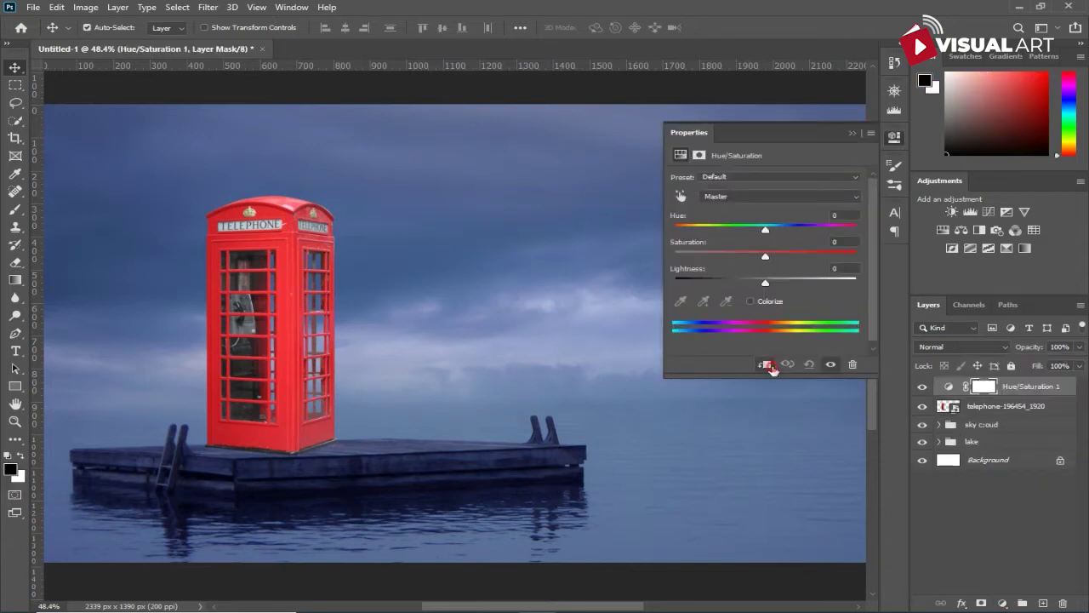
pyautogui.click(769, 366)
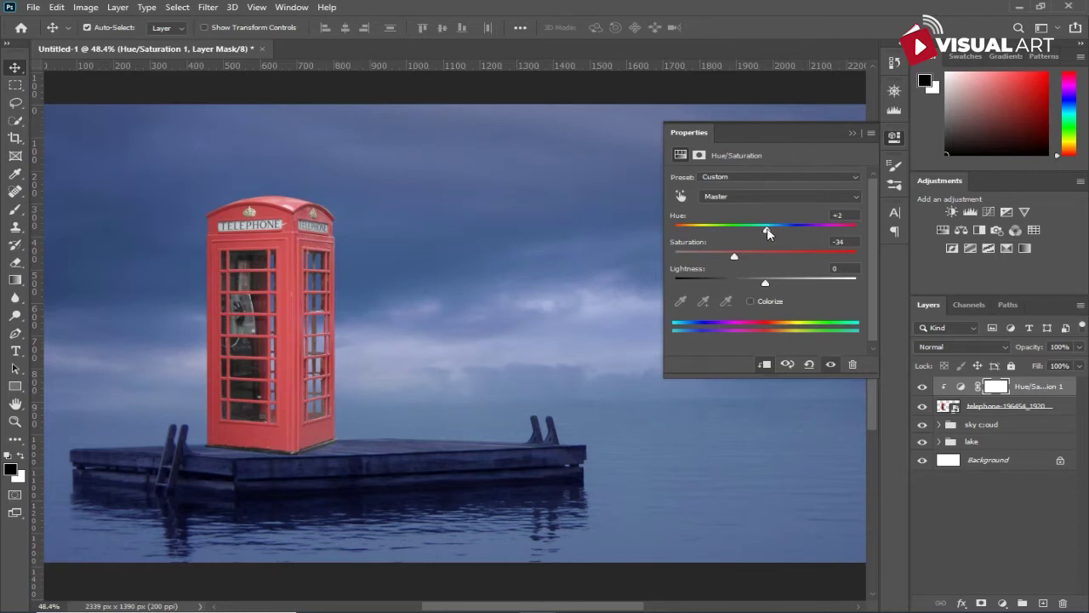
# - Add a Brightness/Contrast clipped to the booth with brightness -27
pyautogui.click(1005, 603)
pyautogui.click(1019, 401)
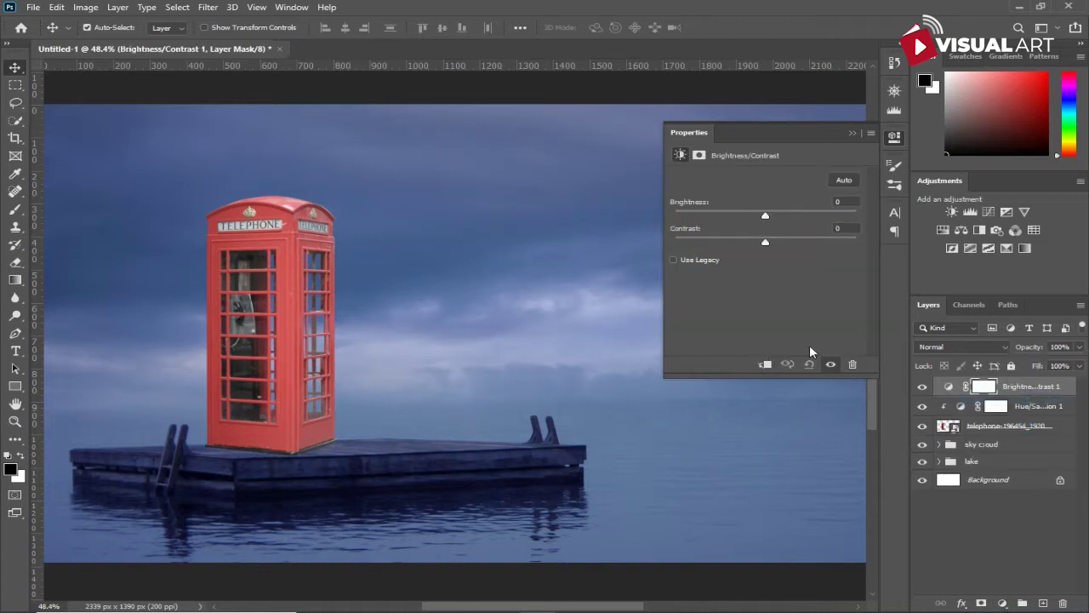
pyautogui.click(763, 366)
pyautogui.moveTo(766, 215); pyautogui.dragTo(749, 218)
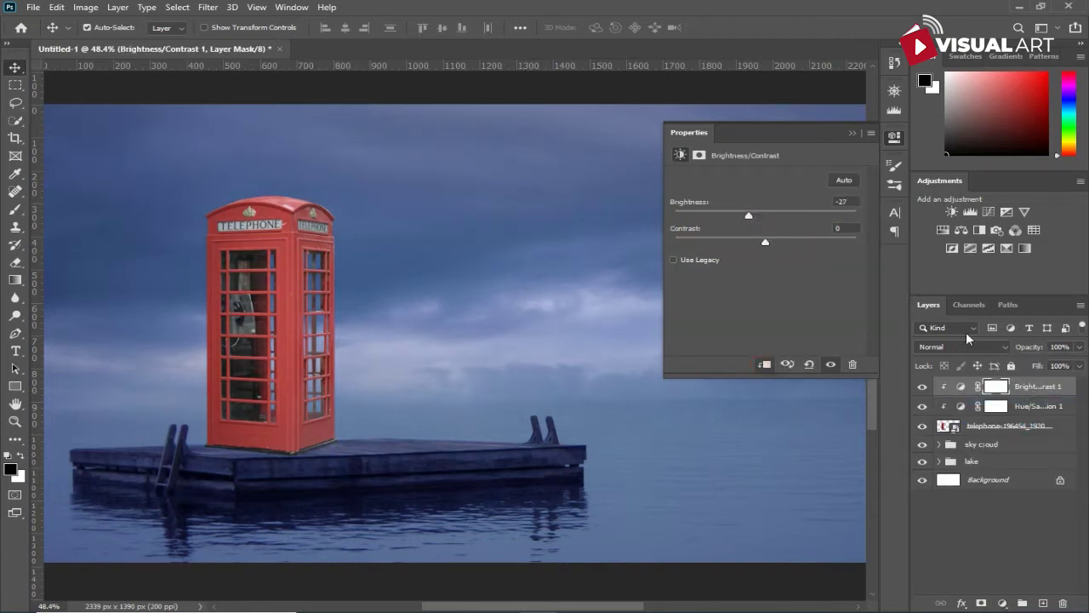
pyautogui.click(996, 387)
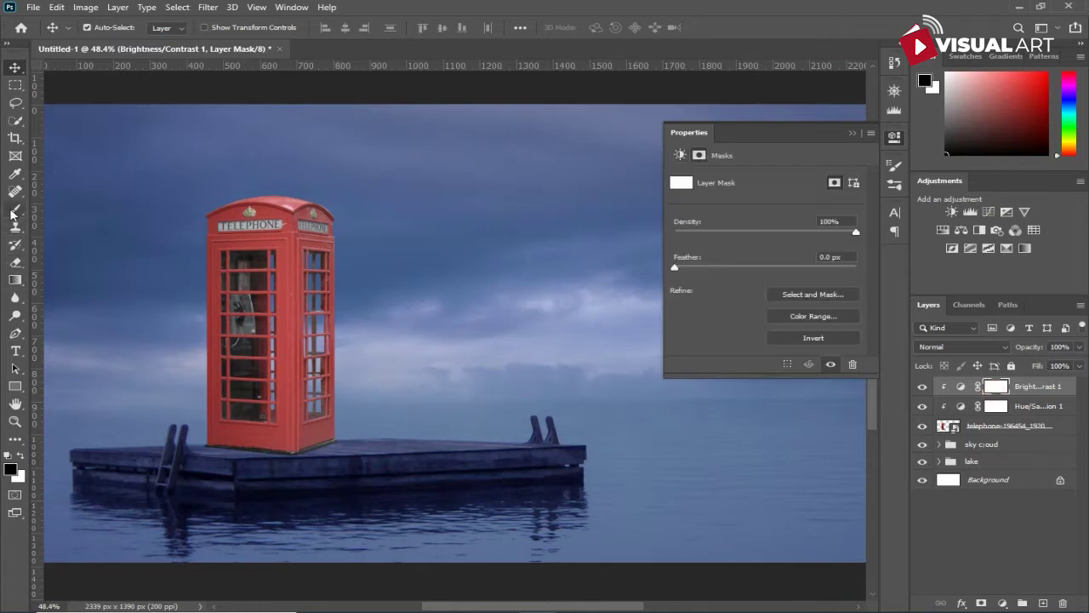
# - Paint out part of the booth's Brightness/Contrast darkening with a 100% opacity black brush
pyautogui.click(16, 208)
pyautogui.moveTo(298, 27); pyautogui.dragTo(425, 41)
pyautogui.moveTo(254, 190)
pyautogui.mouseDown()
pyautogui.moveTo(364, 328)
pyautogui.moveTo(340, 207)
pyautogui.moveTo(364, 342)
pyautogui.mouseUp()
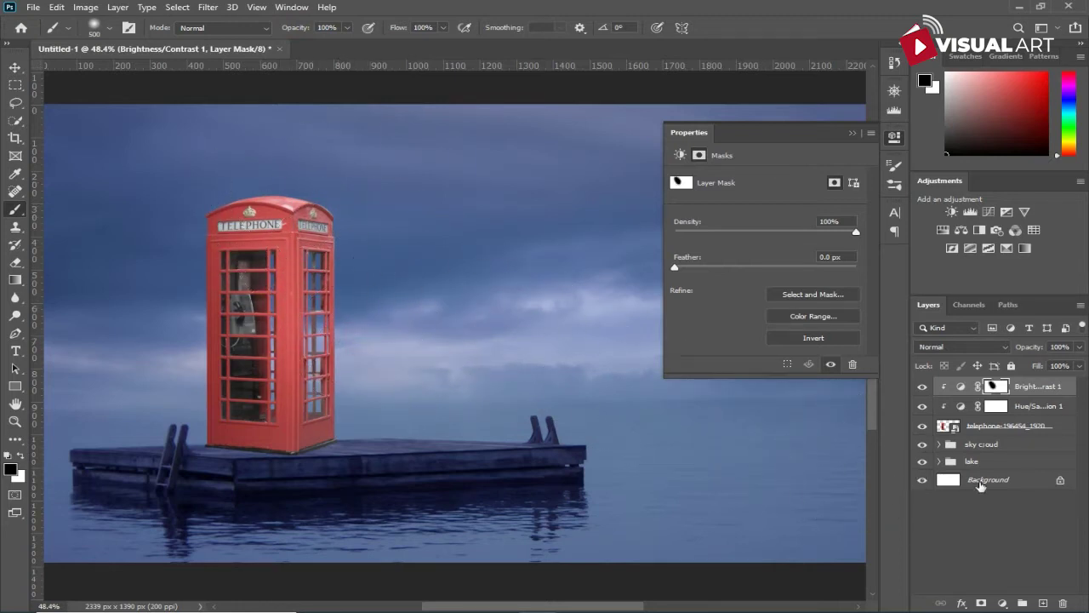
# - Add a new layer clipped to the booth and paint faint low-opacity black shading near its base
pyautogui.click(1039, 603)
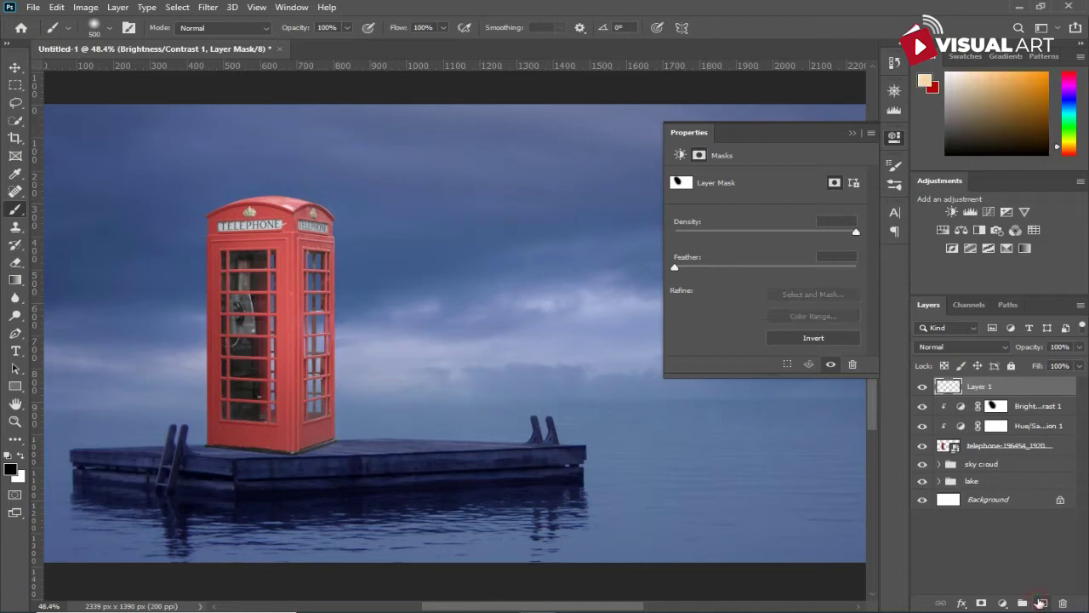
pyautogui.rightClick(1025, 385)
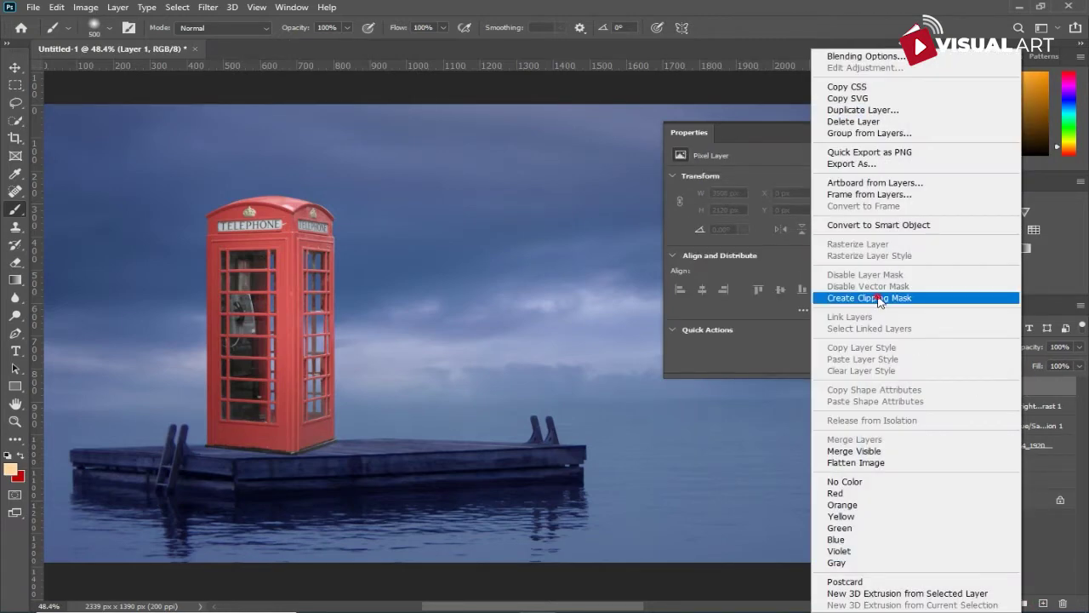
pyautogui.click(879, 298)
pyautogui.click(17, 473)
pyautogui.moveTo(696, 314); pyautogui.dragTo(601, 345)
pyautogui.click(914, 176)
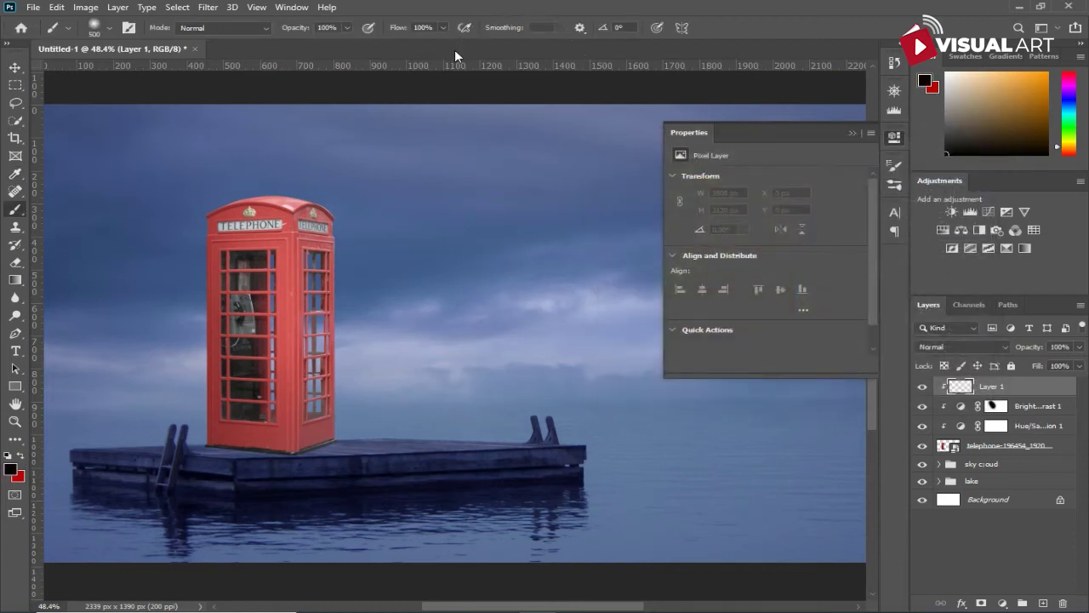
pyautogui.moveTo(303, 32); pyautogui.dragTo(272, 31)
pyautogui.moveTo(219, 501); pyautogui.dragTo(255, 499)
pyautogui.moveTo(182, 429); pyautogui.dragTo(284, 494)
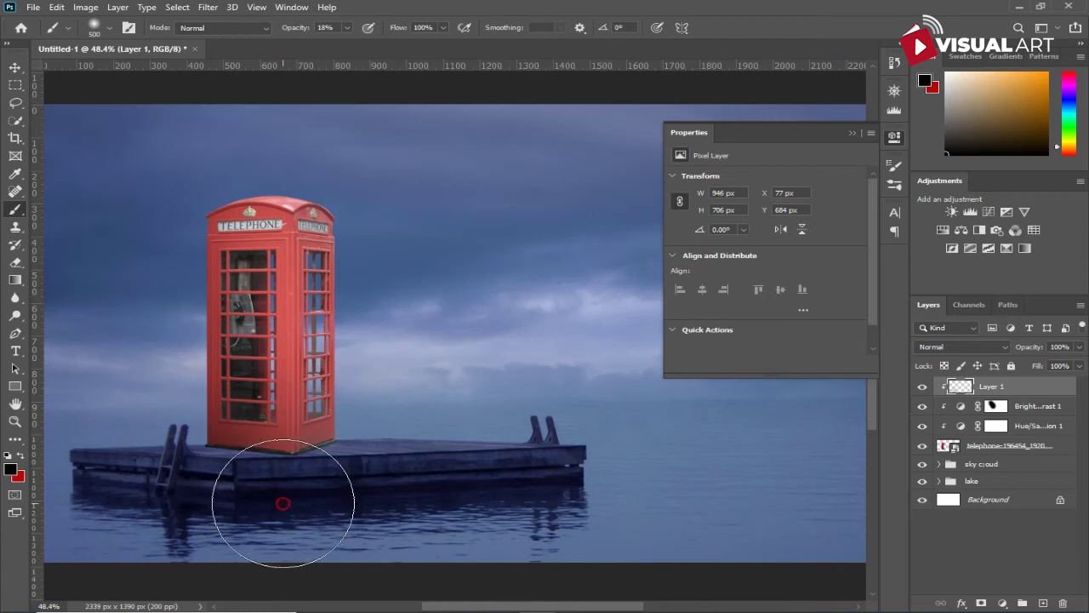
pyautogui.keyDown('shift'); pyautogui.click(1002, 446); pyautogui.keyUp('shift')
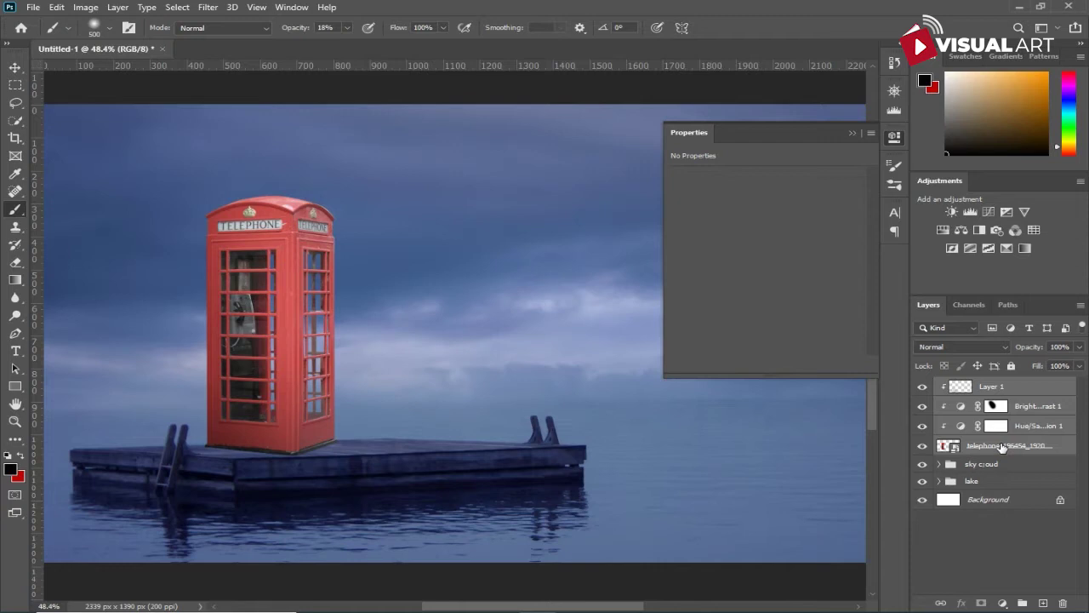
# - Group the booth layers into a group named 'phone booth'
pyautogui.hotkey('ctrl', 'g')
pyautogui.doubleClick(981, 385)
pyautogui.write('phone boo')
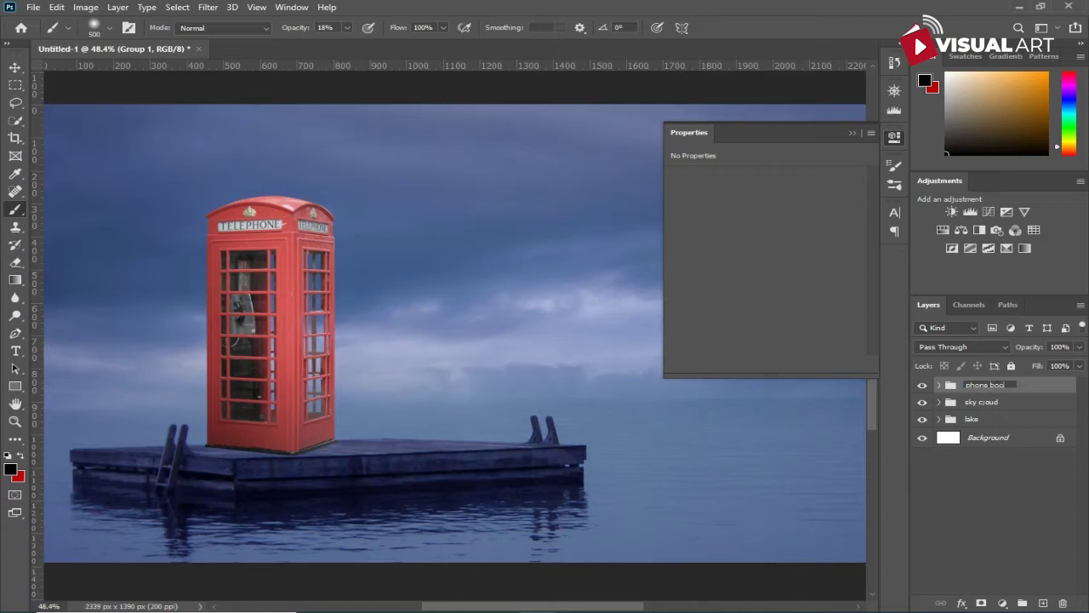
pyautogui.write('th')
pyautogui.press('Return')
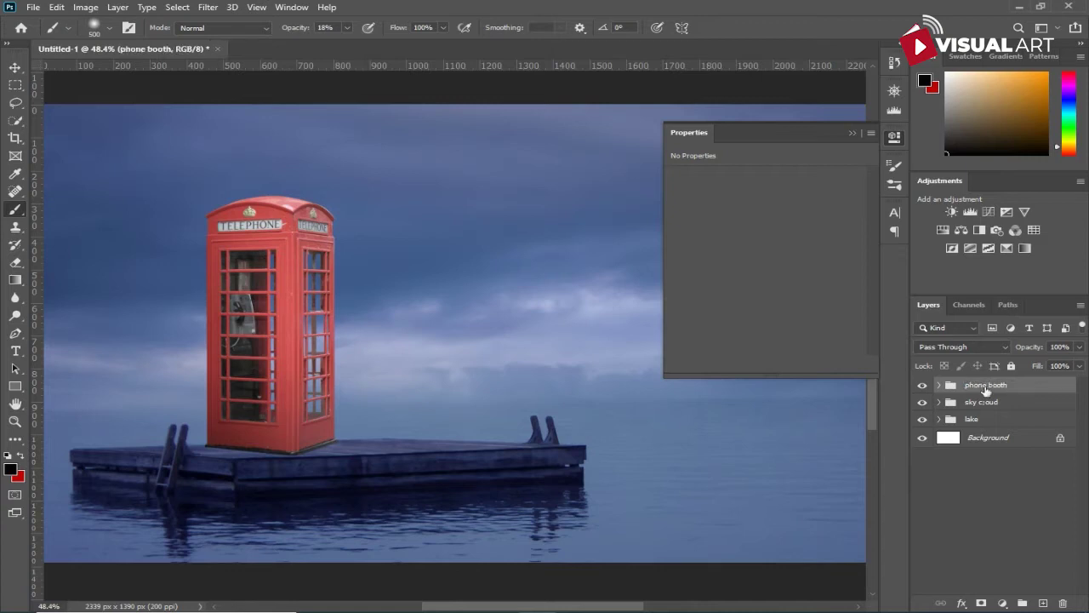
# - Add a new Layer 2 above the sky group and zoom in on the booth
pyautogui.click(998, 403)
pyautogui.click(1040, 602)
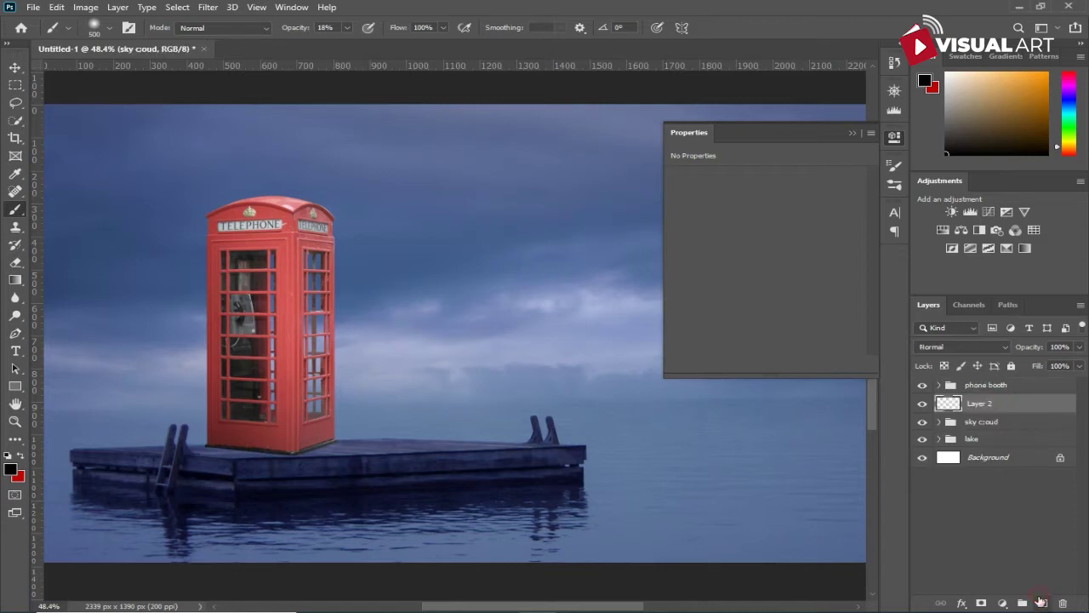
pyautogui.scroll(3, 342, 474)
pyautogui.moveTo(313, 413); pyautogui.dragTo(529, 444)
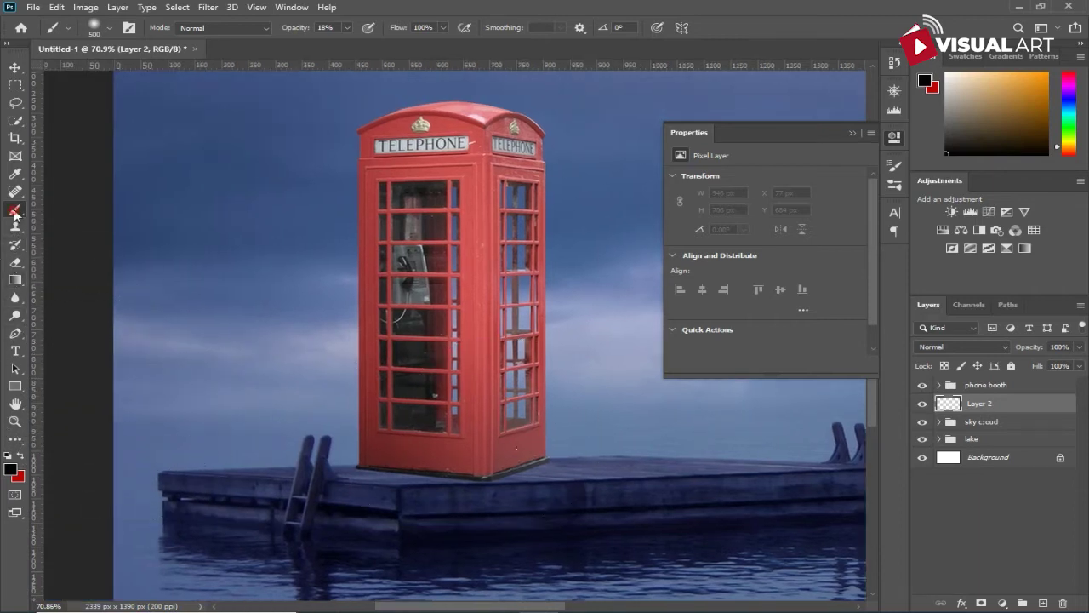
# - Paint a soft 18% opacity dark shadow along the booth's base, resizing the brush as needed
pyautogui.press('[')
pyautogui.press('[')
pyautogui.press('[')
pyautogui.press('[')
pyautogui.press('[')
pyautogui.press('[')
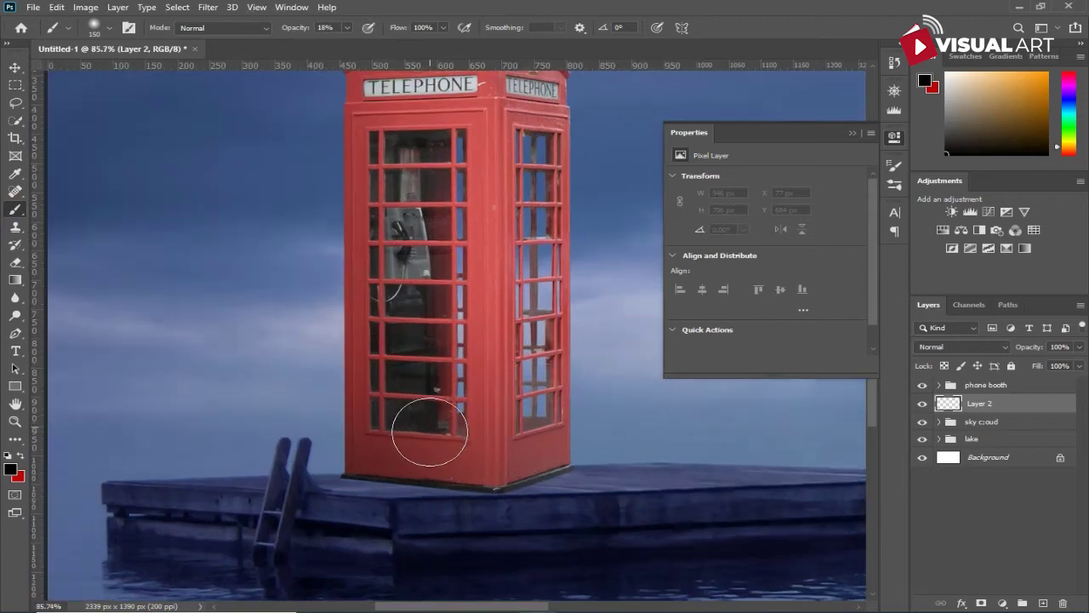
pyautogui.scroll(3, 392, 451)
pyautogui.press('[')
pyautogui.press('[')
pyautogui.press('[')
pyautogui.press('[')
pyautogui.press('[')
pyautogui.press('[')
pyautogui.press('[')
pyautogui.moveTo(410, 496); pyautogui.dragTo(537, 508)
pyautogui.moveTo(616, 477); pyautogui.dragTo(554, 503)
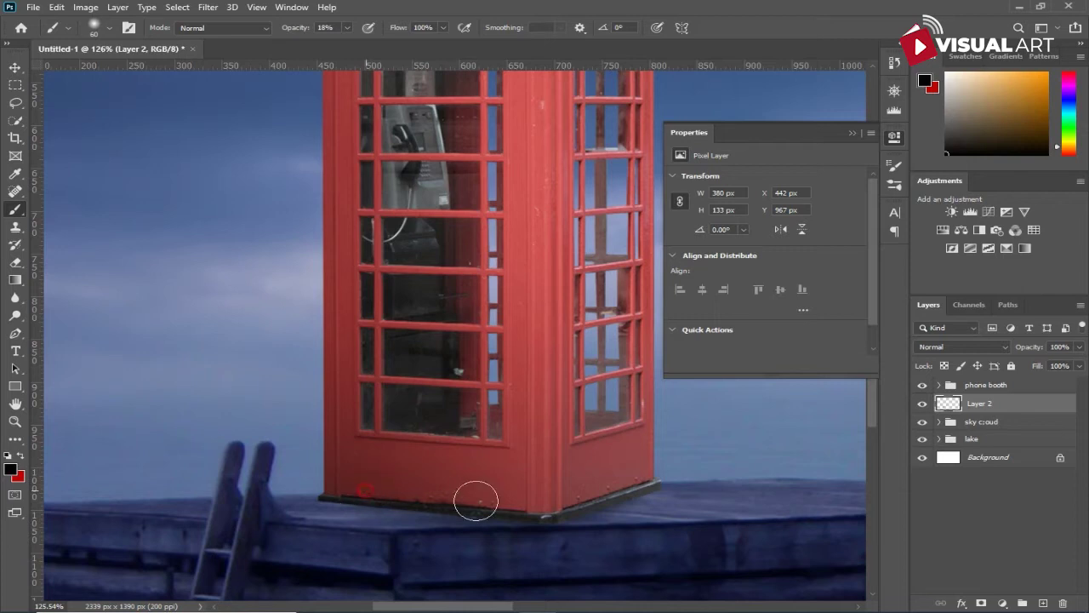
pyautogui.press('[')
pyautogui.press('[')
pyautogui.press('[')
pyautogui.press('[')
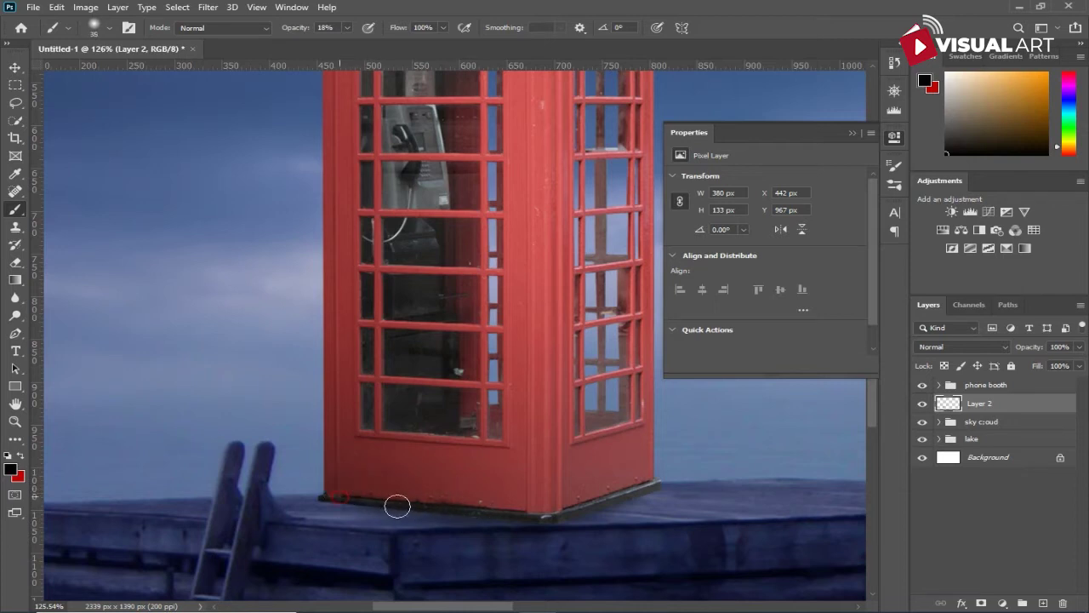
pyautogui.moveTo(584, 516)
pyautogui.mouseDown()
pyautogui.moveTo(646, 505)
pyautogui.moveTo(642, 494)
pyautogui.mouseUp()
pyautogui.press(']')
pyautogui.press(']')
pyautogui.press(']')
pyautogui.press(']')
pyautogui.moveTo(522, 523)
pyautogui.mouseDown()
pyautogui.moveTo(601, 523)
pyautogui.moveTo(548, 554)
pyautogui.moveTo(713, 557)
pyautogui.mouseUp()
# - Zoom out to the whole raft, close the Properties panel and select the phone booth group
pyautogui.scroll(-2, 723, 549)
pyautogui.scroll(-1, 723, 549)
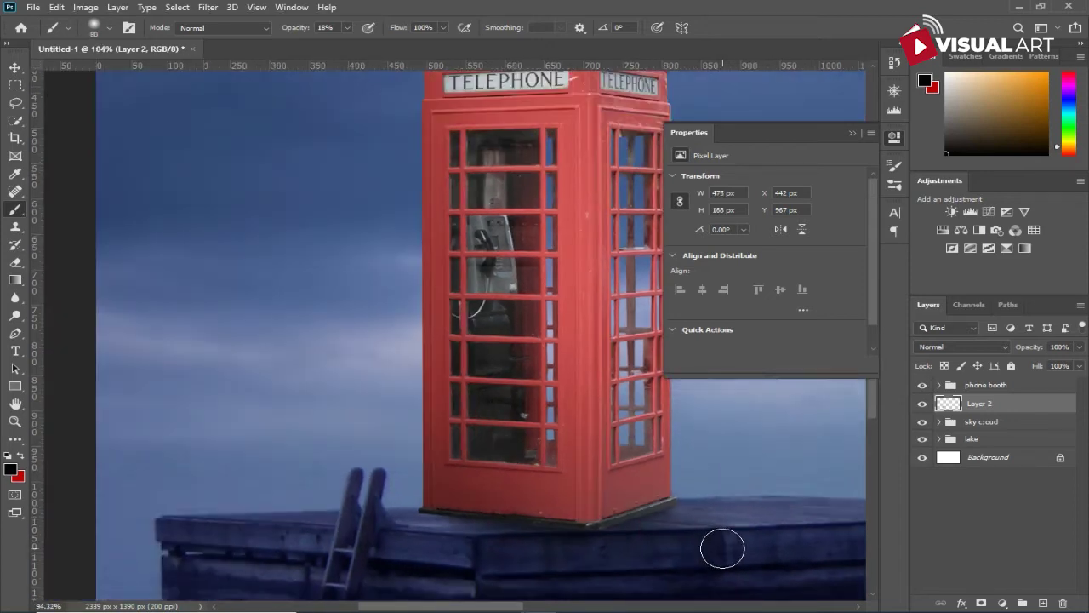
pyautogui.scroll(-1, 754, 503)
pyautogui.scroll(-1, 693, 486)
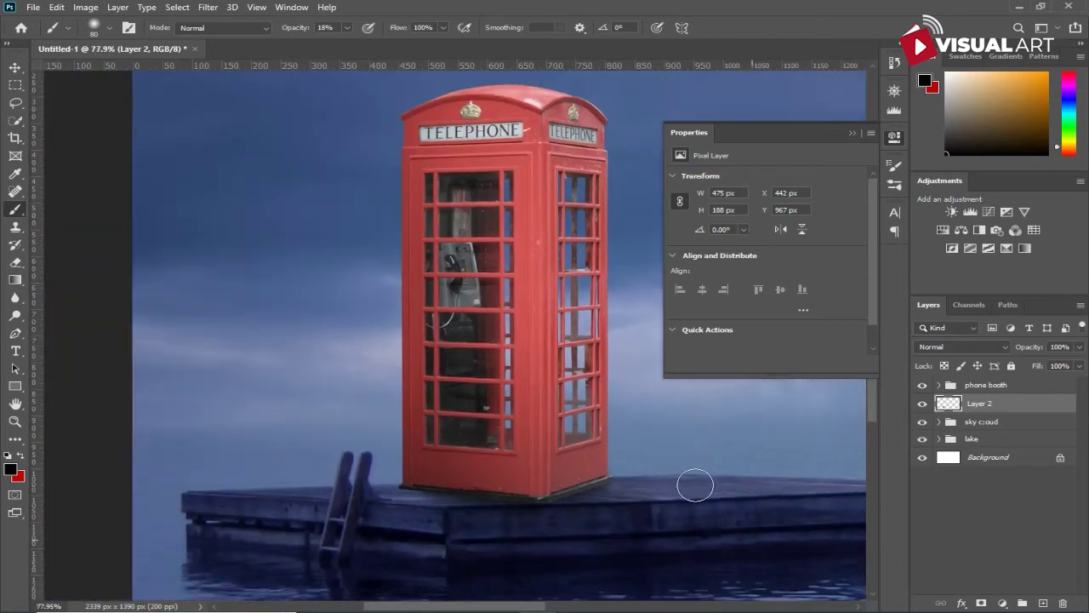
pyautogui.scroll(-1, 696, 486)
pyautogui.scroll(-1, 698, 483)
pyautogui.moveTo(709, 492); pyautogui.dragTo(548, 438)
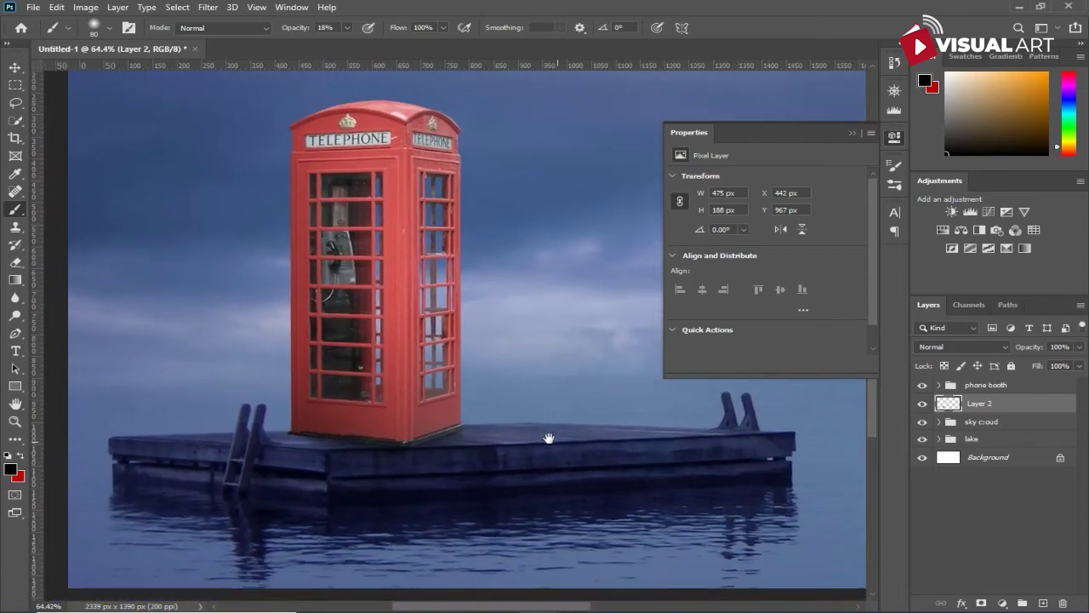
pyautogui.click(852, 133)
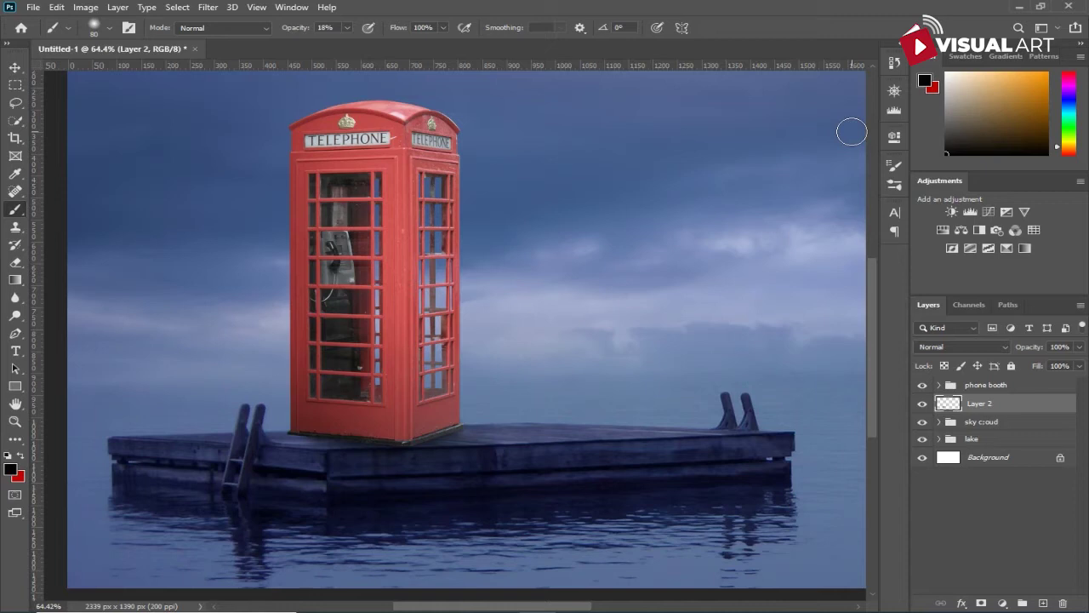
pyautogui.scroll(-1, 537, 309)
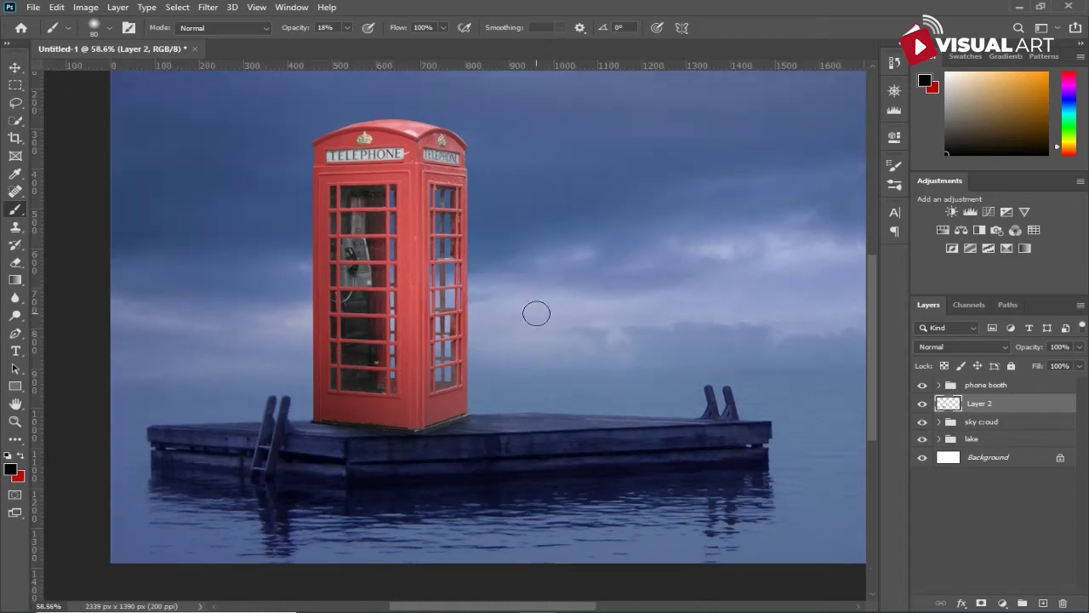
pyautogui.moveTo(499, 298); pyautogui.dragTo(471, 365)
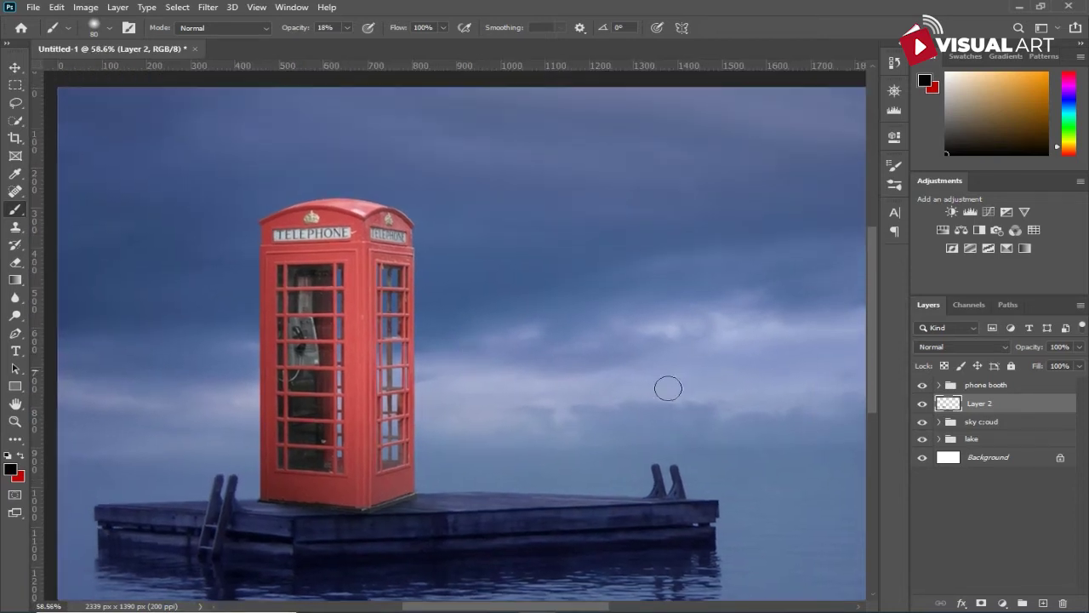
pyautogui.click(1019, 391)
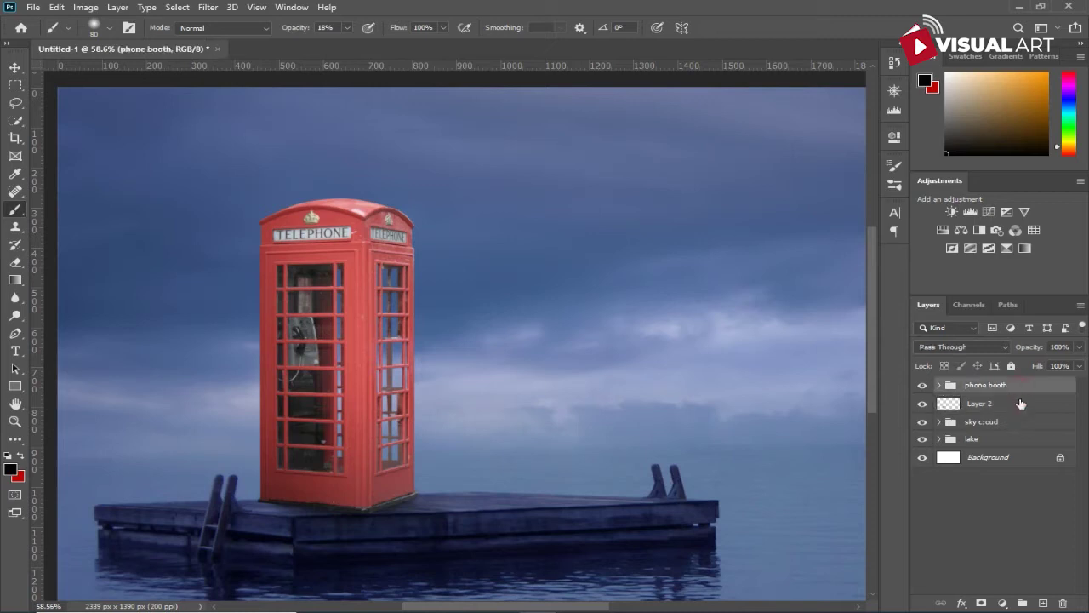
# - Create a new Layer 3 in Screen blend mode with #feb954 orange as the foreground colour
pyautogui.click(1036, 604)
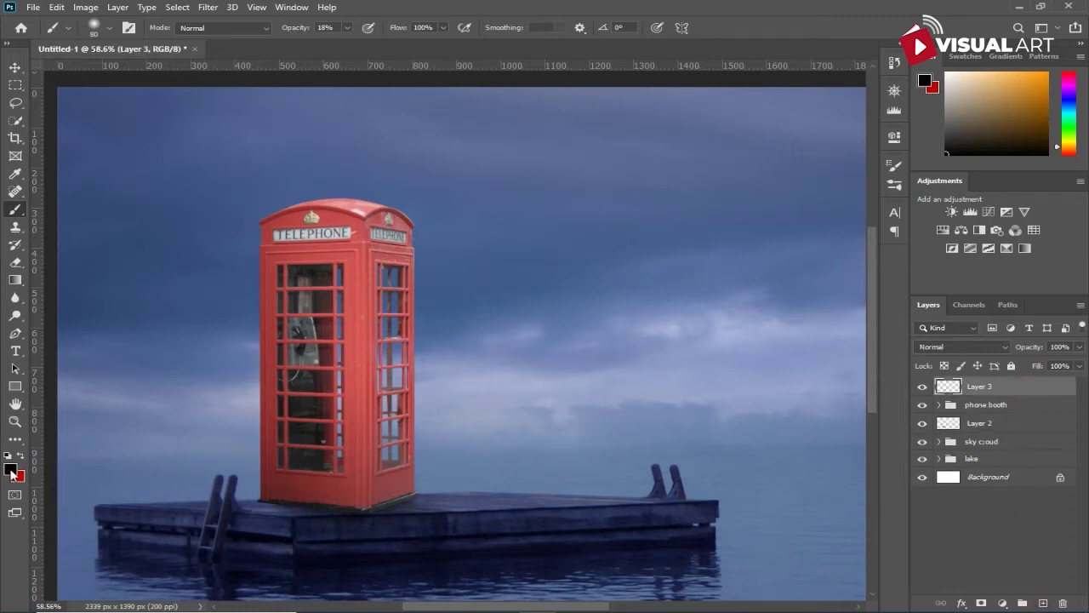
pyautogui.click(11, 468)
pyautogui.click(730, 174)
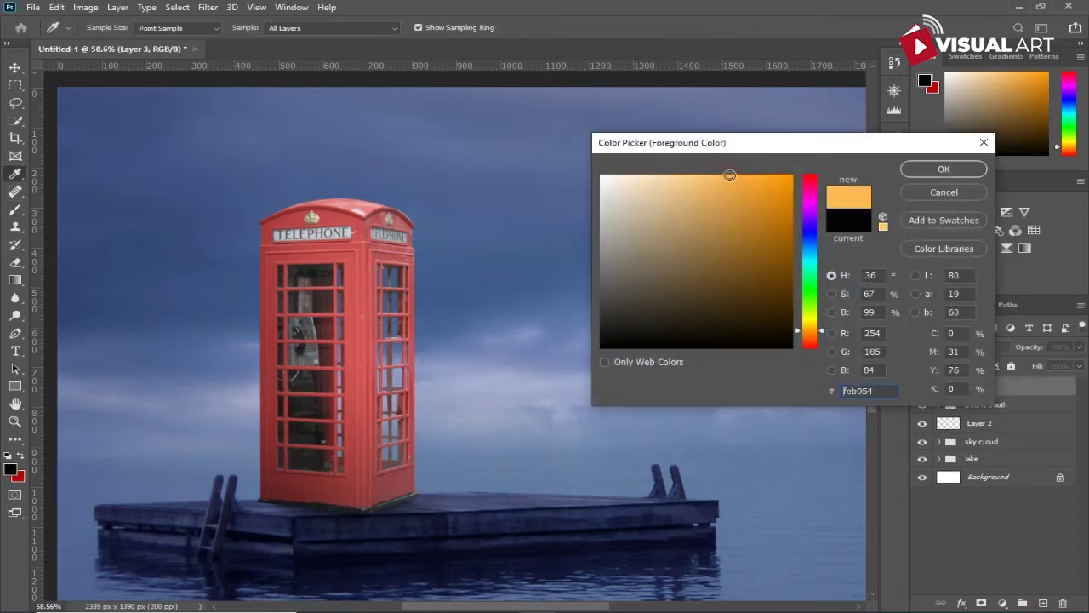
pyautogui.click(933, 167)
pyautogui.press('b')
pyautogui.scroll(-2, 554, 263)
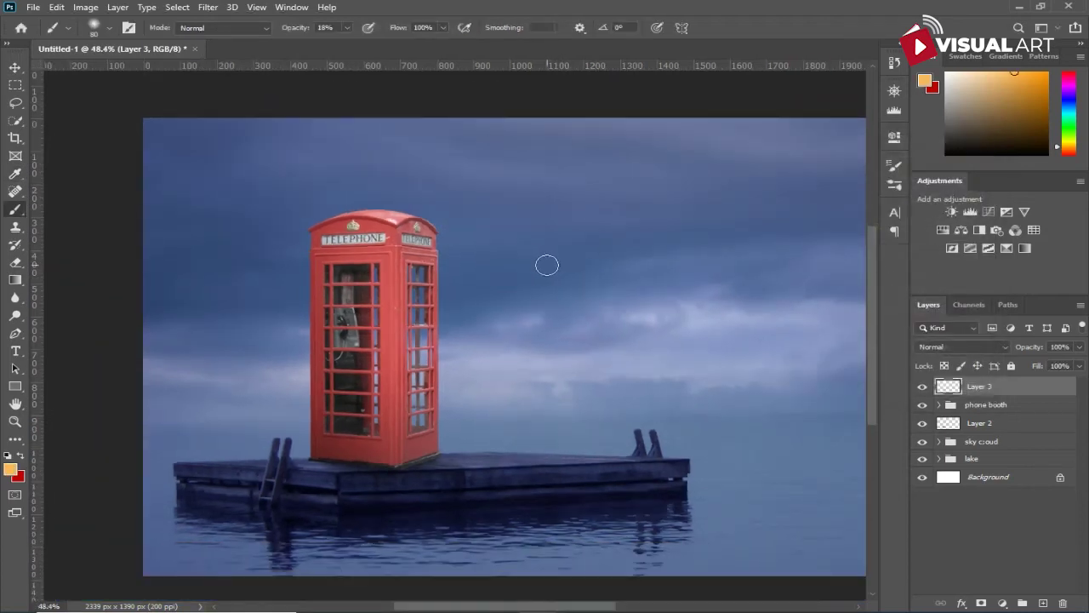
pyautogui.click(953, 347)
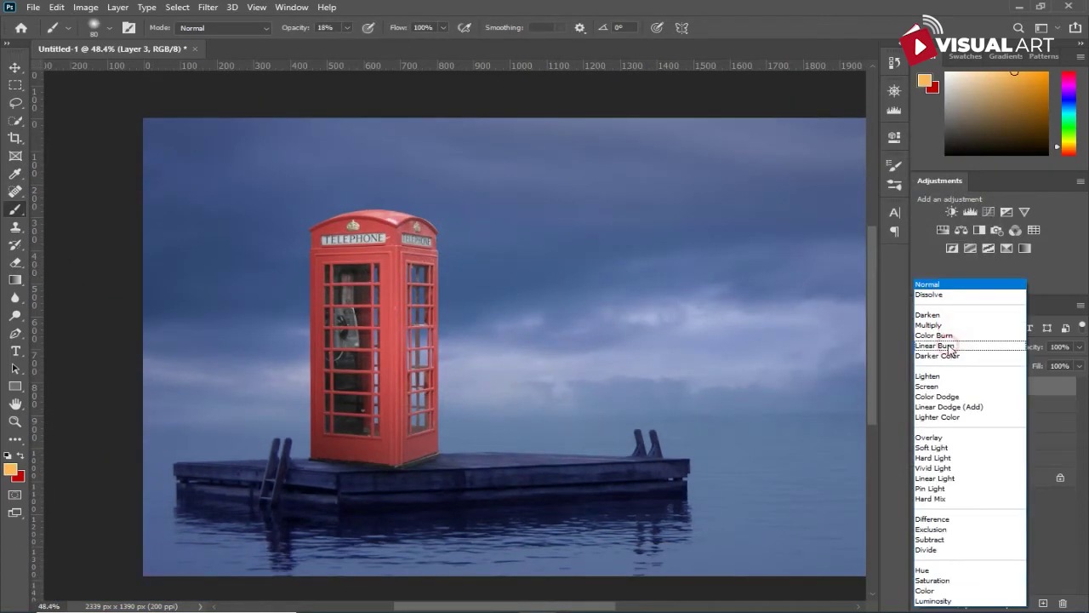
pyautogui.click(940, 379)
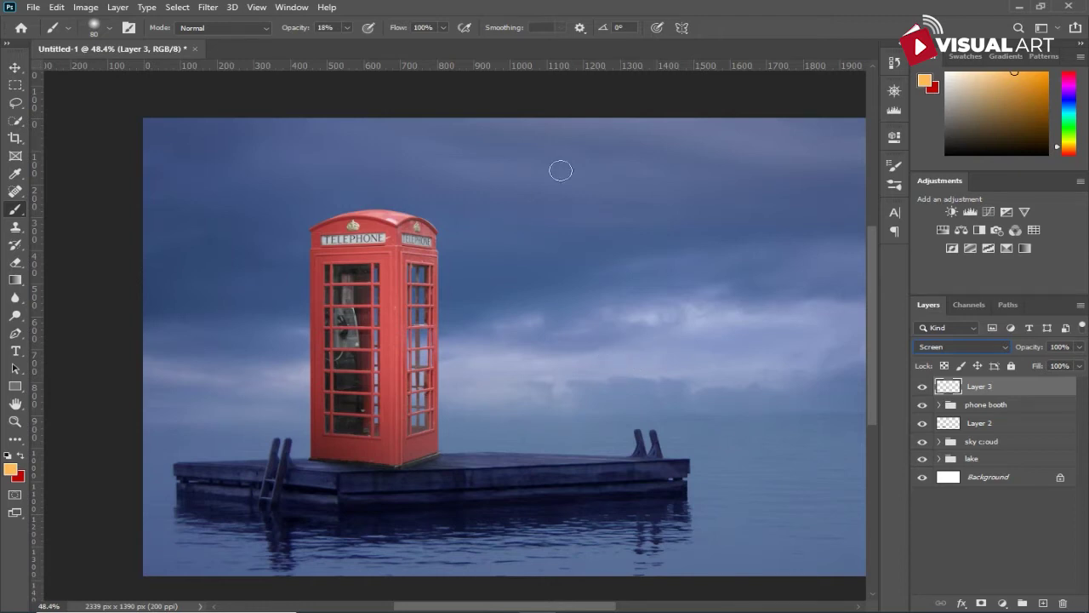
# - Paint one large 500 px orange dab at 100% opacity in the sky and move it above the booth
pyautogui.click(607, 264)
pyautogui.press(']')
pyautogui.press(']')
pyautogui.press(']')
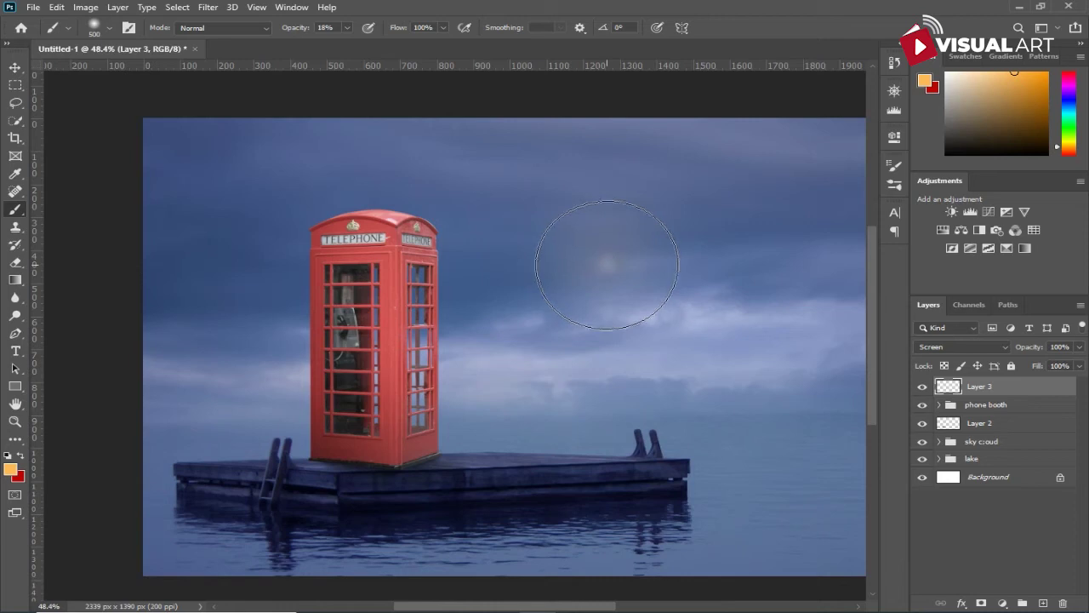
pyautogui.moveTo(290, 29); pyautogui.dragTo(471, 32)
pyautogui.click(597, 259)
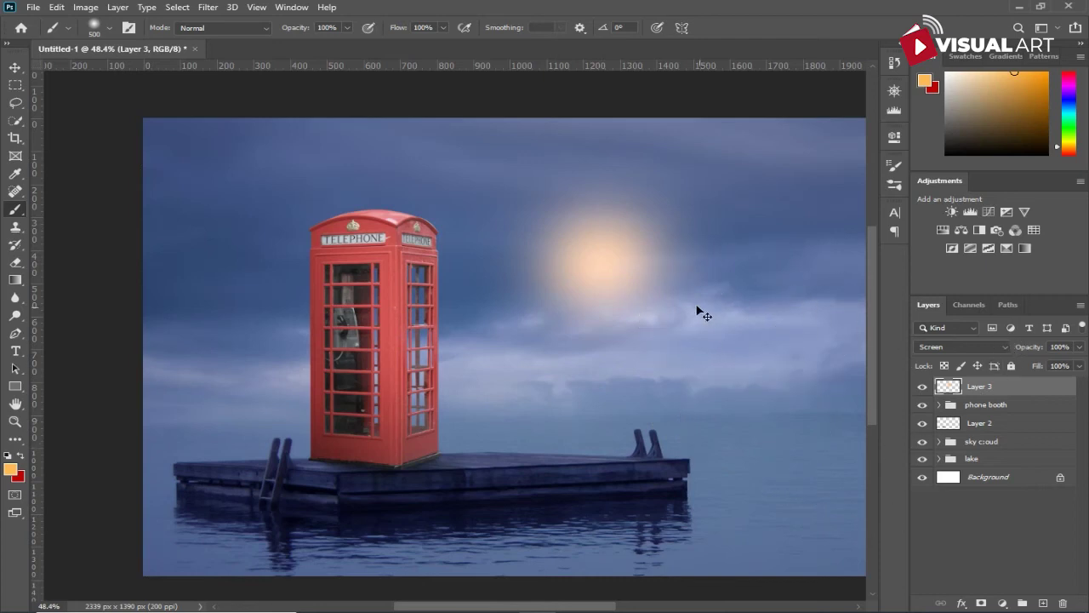
pyautogui.hotkey('ctrl', 't')
pyautogui.moveTo(631, 277); pyautogui.dragTo(395, 172)
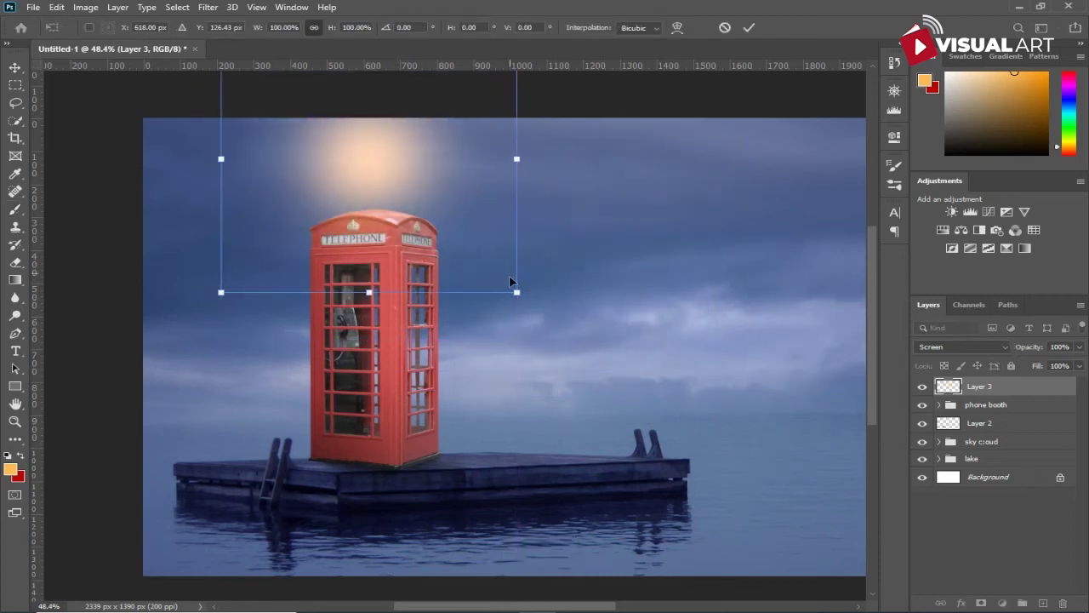
# - Scale and stretch the orange glow into a wide haze across the upper sky
pyautogui.moveTo(510, 292)
pyautogui.mouseDown()
pyautogui.moveTo(660, 366)
pyautogui.moveTo(728, 426)
pyautogui.mouseUp()
pyautogui.moveTo(706, 160); pyautogui.dragTo(407, 160)
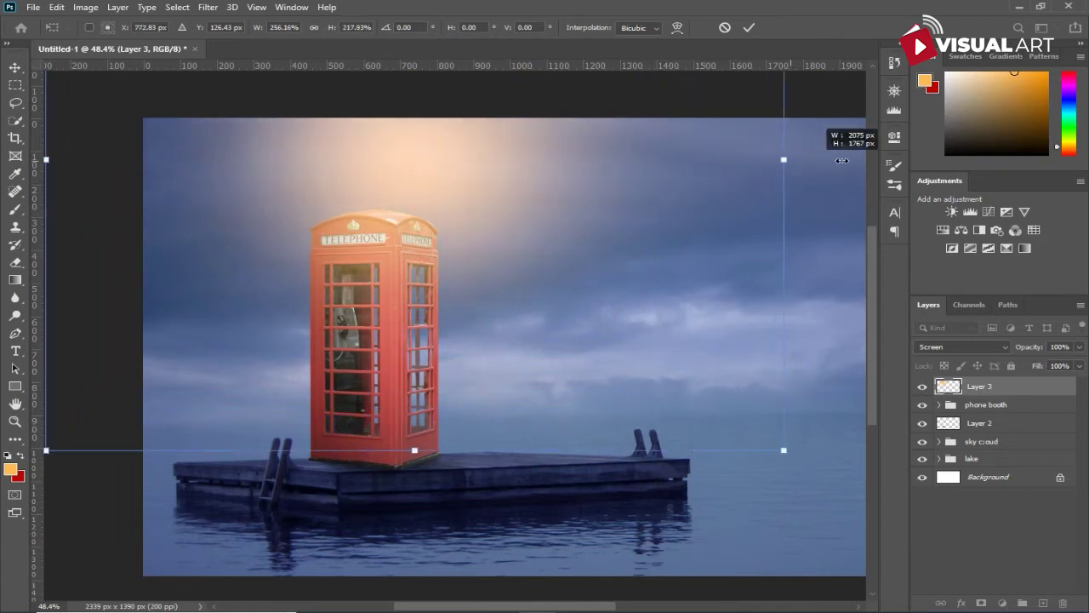
pyautogui.moveTo(232, 263); pyautogui.dragTo(732, 289)
pyautogui.moveTo(520, 231)
pyautogui.mouseDown()
pyautogui.moveTo(649, 229)
pyautogui.moveTo(507, 207)
pyautogui.mouseUp()
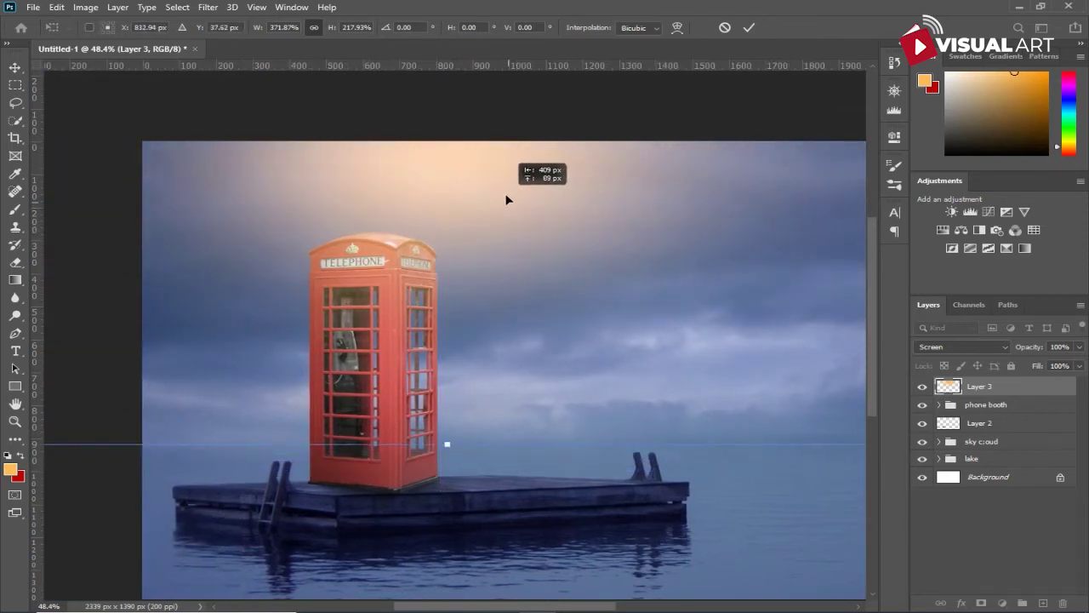
pyautogui.press('Return')
# - Duplicate the glow, move Layer 3 below the booth group, hide the copy and dim Layer 3 to 59%
pyautogui.press('b')
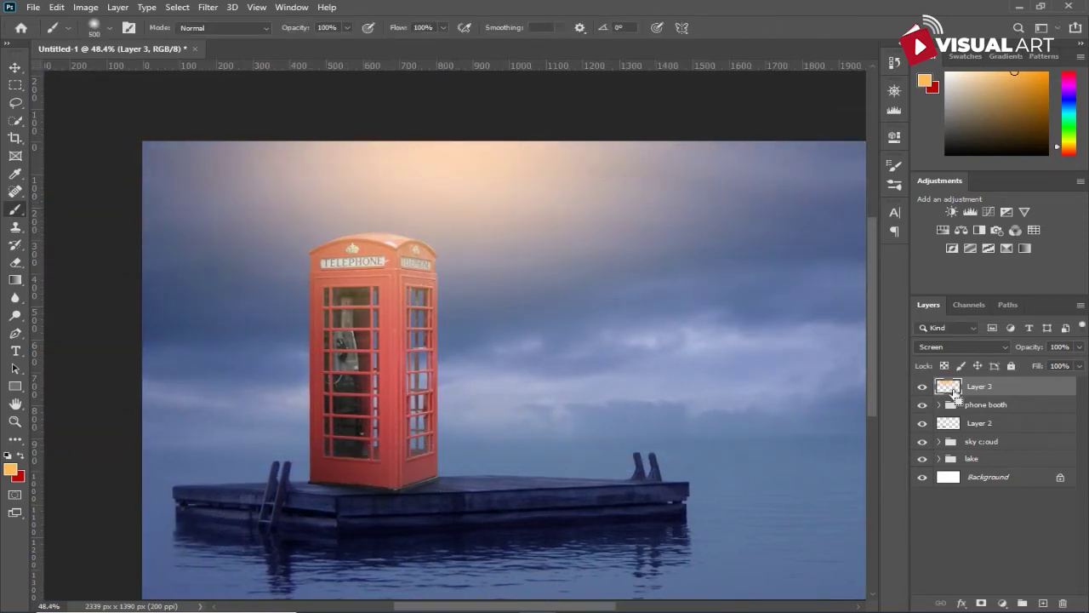
pyautogui.hotkey('ctrl', 'j')
pyautogui.moveTo(987, 406)
pyautogui.mouseDown()
pyautogui.moveTo(1007, 446)
pyautogui.moveTo(1003, 437)
pyautogui.mouseUp()
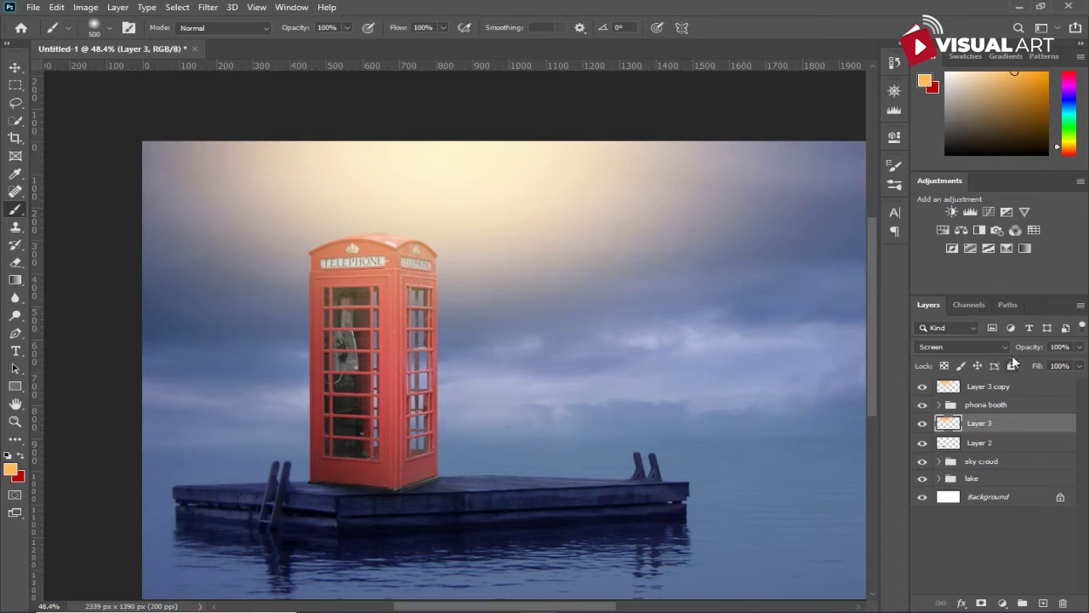
pyautogui.click(924, 387)
pyautogui.moveTo(1028, 353); pyautogui.dragTo(1005, 352)
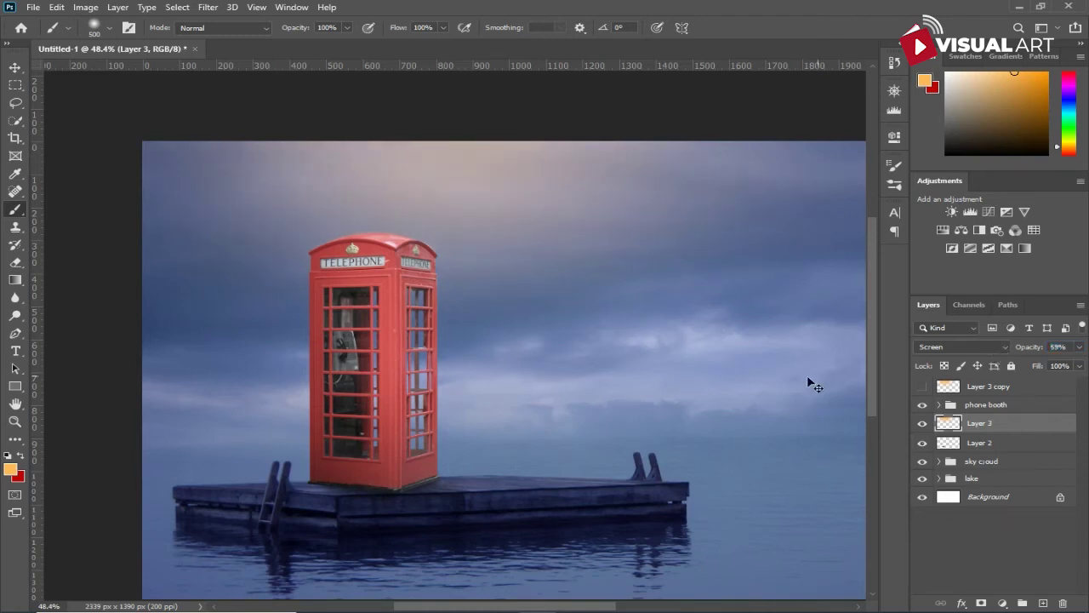
pyautogui.hotkey('ctrl', 't')
# - Scale up the dimmed Layer 3 glow, stretching it downward and wider
pyautogui.moveTo(434, 440)
pyautogui.mouseDown()
pyautogui.moveTo(434, 545)
pyautogui.moveTo(447, 523)
pyautogui.mouseUp()
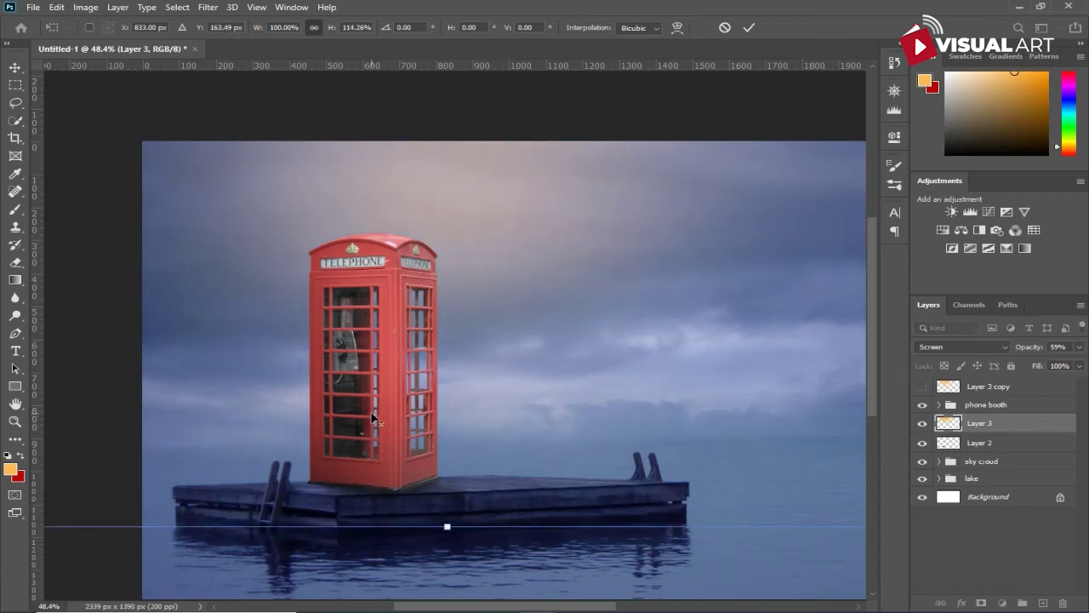
pyautogui.scroll(-1, 370, 411)
pyautogui.scroll(-1, 371, 413)
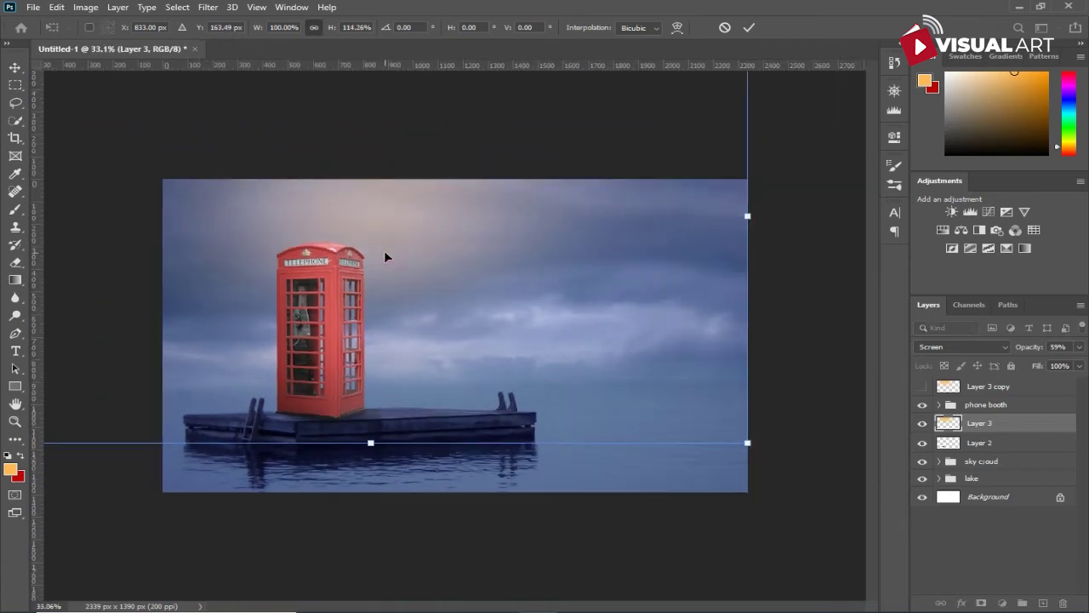
pyautogui.moveTo(747, 222); pyautogui.dragTo(817, 217)
pyautogui.moveTo(492, 264); pyautogui.dragTo(438, 263)
pyautogui.press('Return')
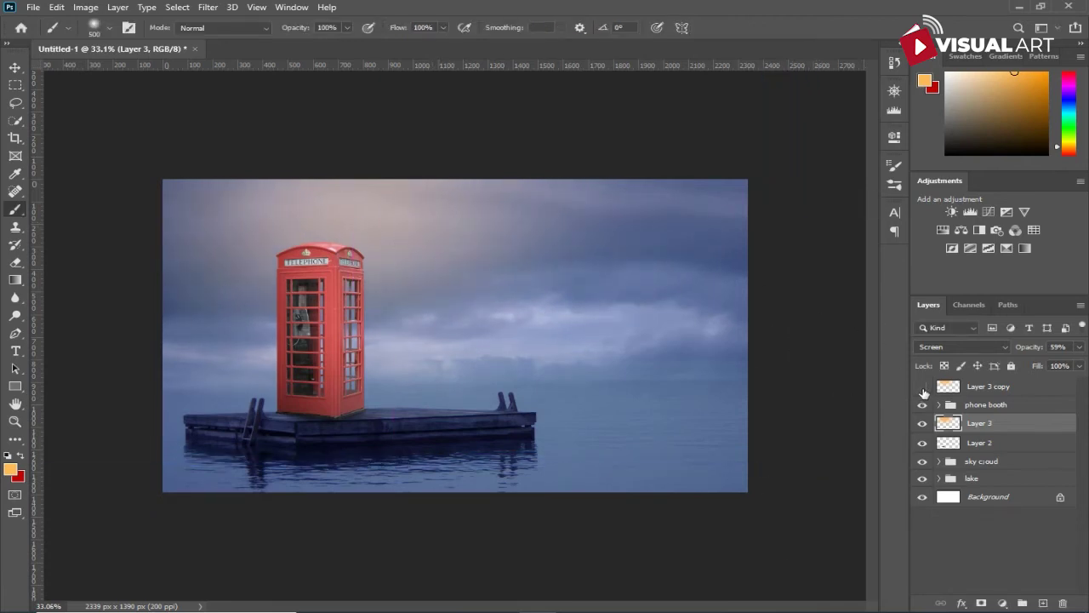
# - Show Layer 3 copy at 37% opacity and shift it slightly up-left
pyautogui.click(923, 388)
pyautogui.click(1026, 387)
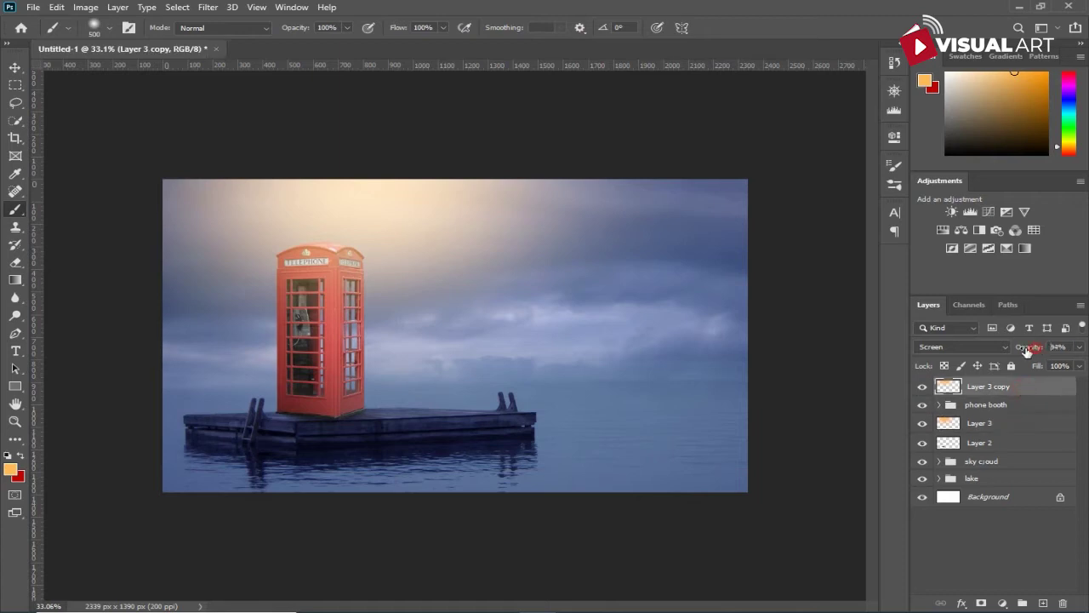
pyautogui.moveTo(1028, 351); pyautogui.dragTo(1005, 351)
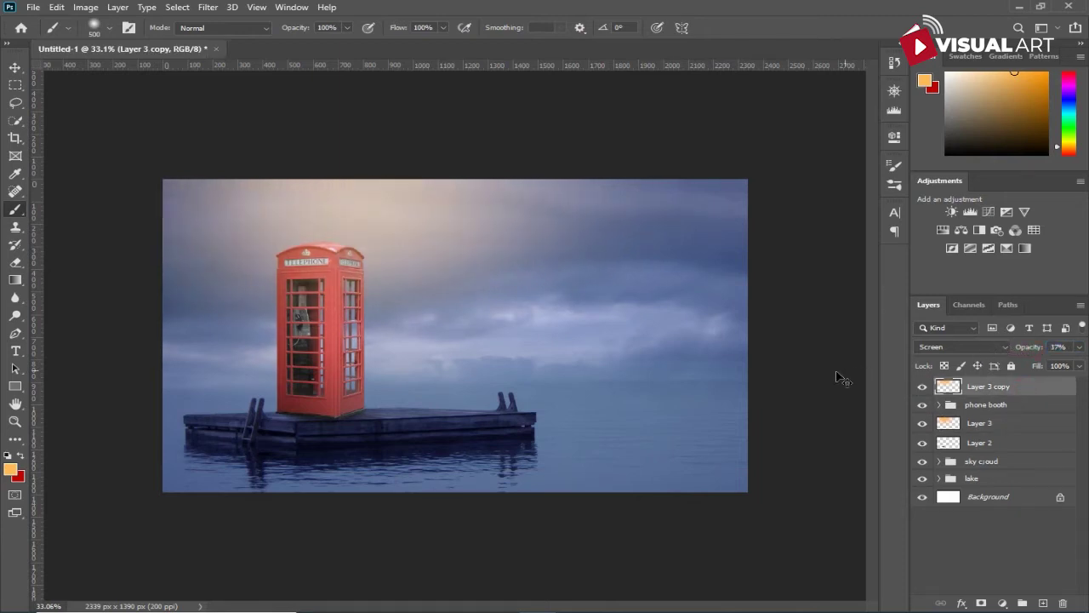
pyautogui.hotkey('ctrl', 't')
pyautogui.moveTo(431, 259); pyautogui.dragTo(410, 247)
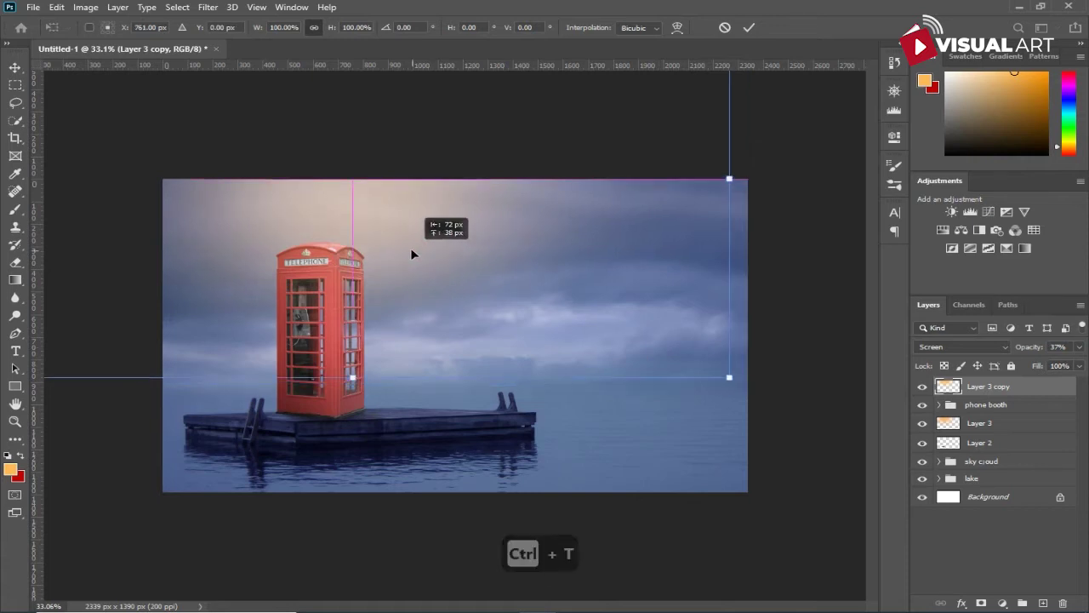
pyautogui.press('Return')
pyautogui.press('b')
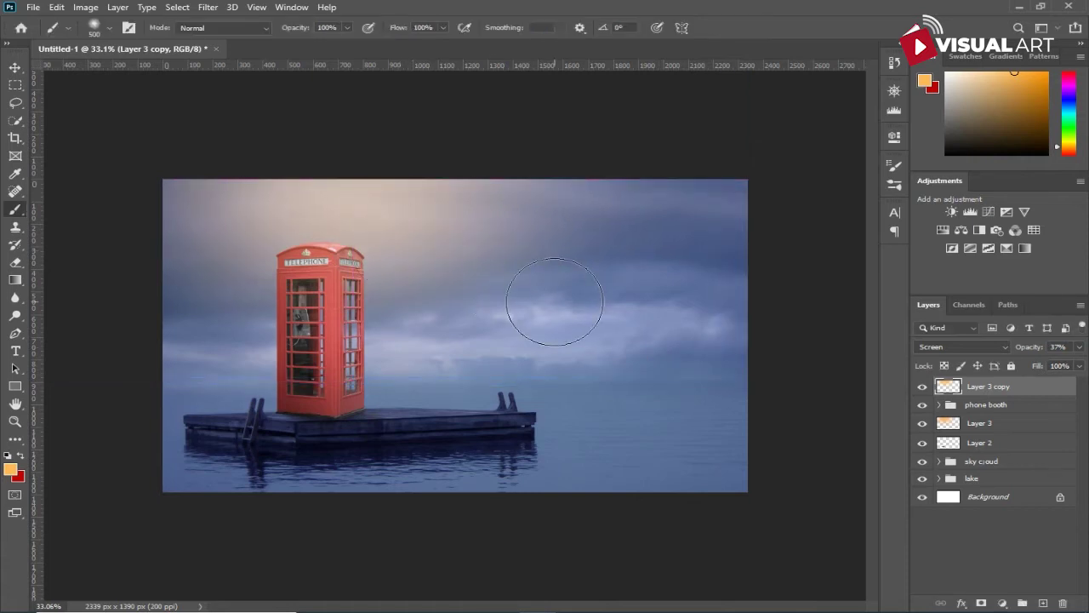
# - Paint soft warm strokes across the upper sky on Layer 3 at 10% brush opacity
pyautogui.scroll(1, 589, 328)
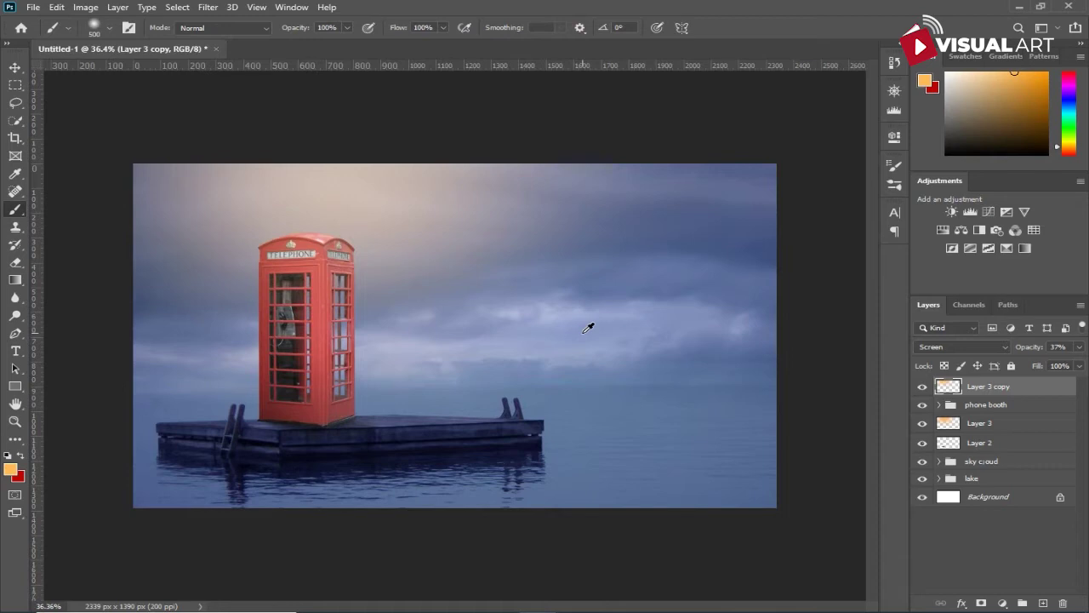
pyautogui.click(983, 424)
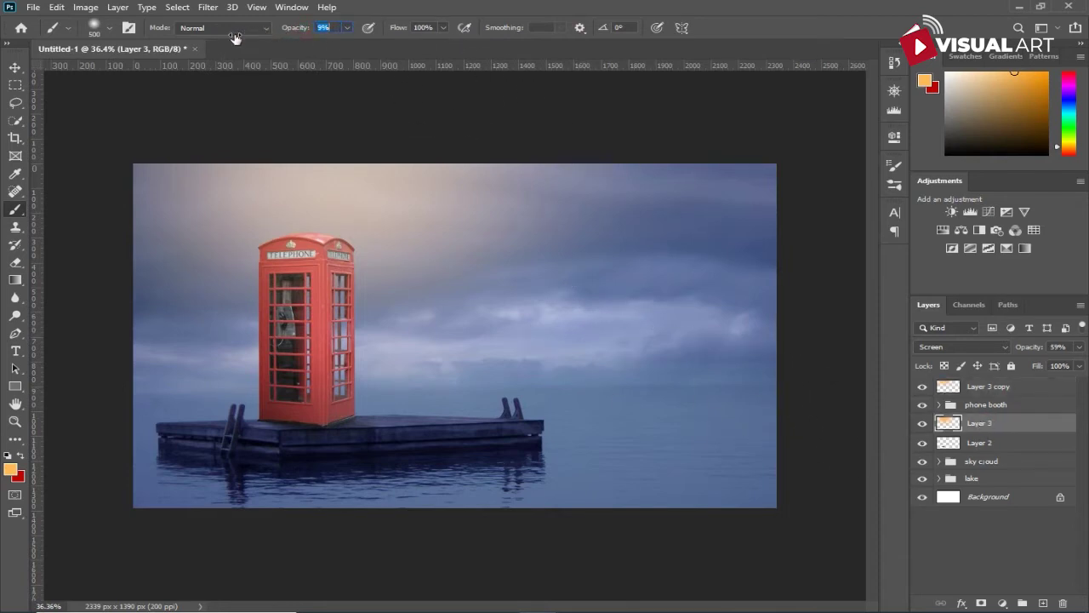
pyautogui.write('10')
pyautogui.moveTo(498, 209); pyautogui.dragTo(518, 189)
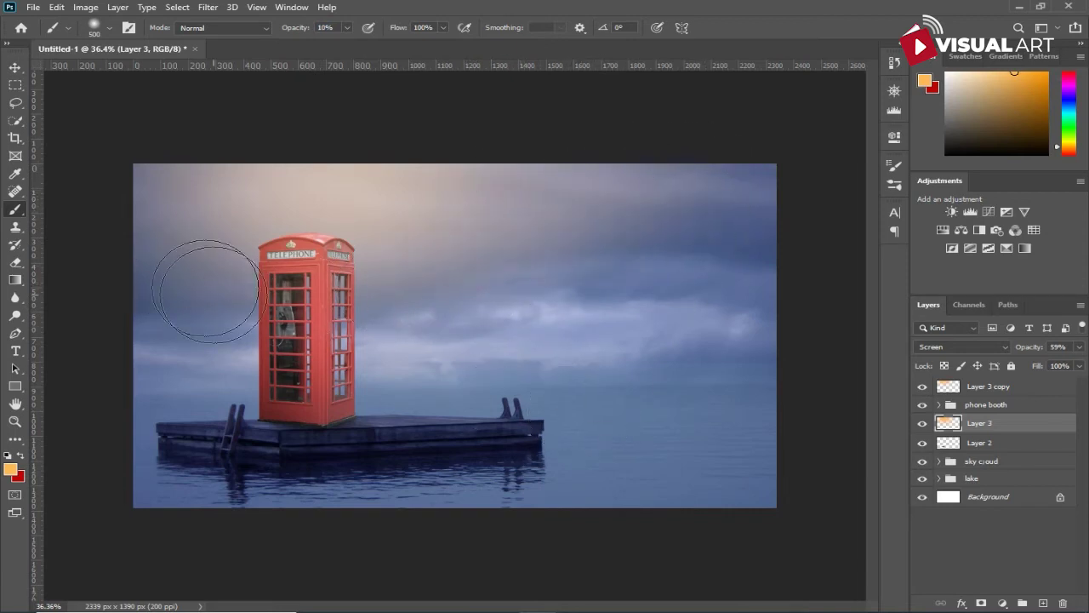
pyautogui.press('v')
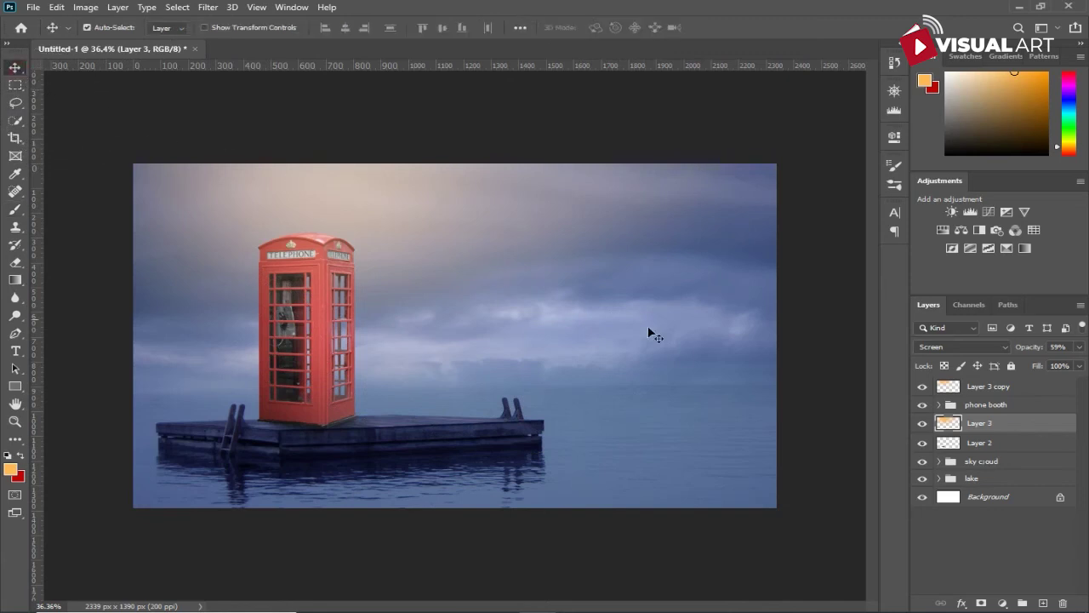
pyautogui.click(1017, 408)
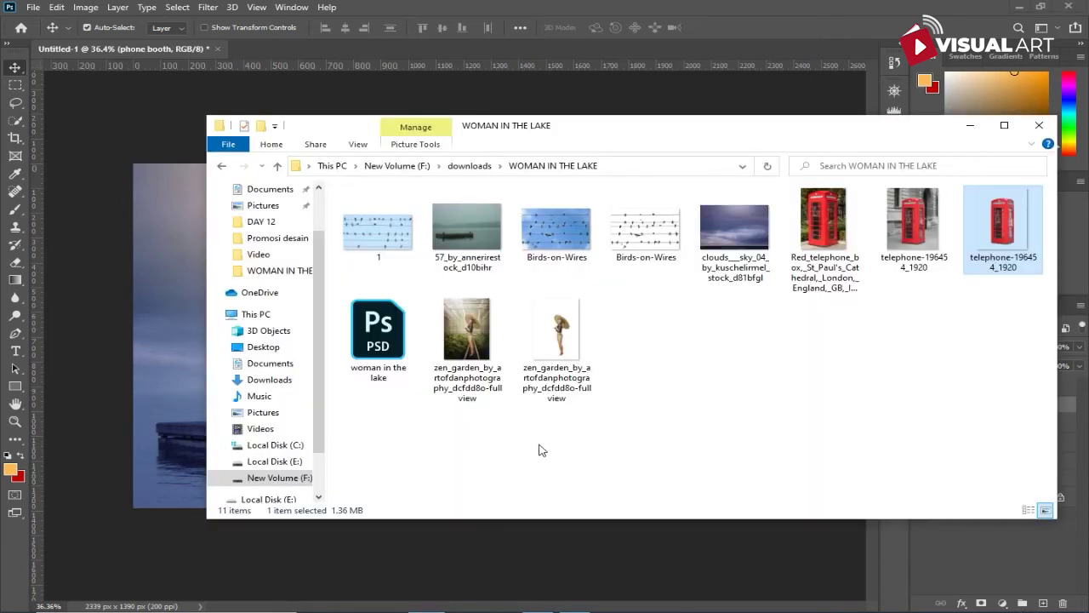
# - Drag in the zen_garden parasol woman, scale her to about 156% and set her on the raft
pyautogui.moveTo(560, 340)
pyautogui.mouseDown()
pyautogui.moveTo(226, 371)
pyautogui.moveTo(184, 355)
pyautogui.mouseUp()
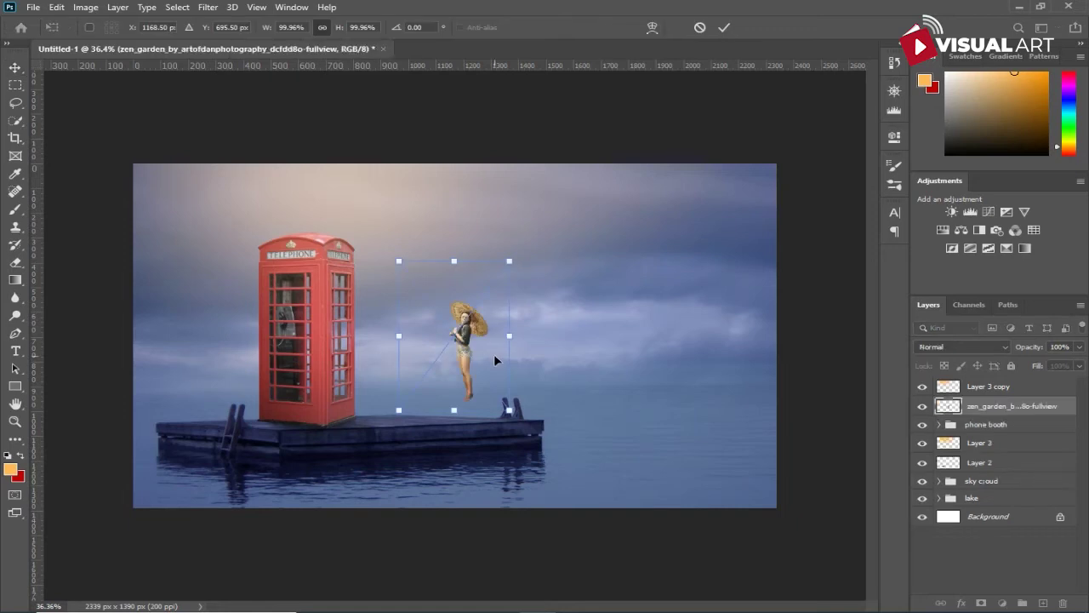
pyautogui.moveTo(511, 264); pyautogui.dragTo(608, 195)
pyautogui.moveTo(516, 296); pyautogui.dragTo(435, 332)
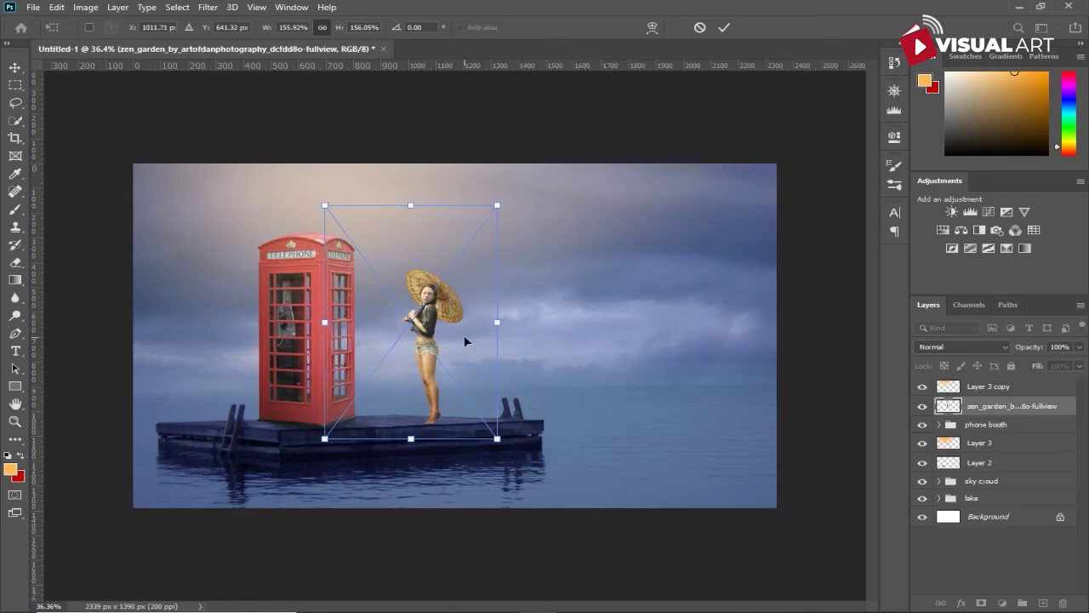
pyautogui.scroll(3, 464, 334)
pyautogui.hotkey('alt', 'space')
pyautogui.moveTo(463, 343); pyautogui.dragTo(461, 341)
pyautogui.press('Up')
pyautogui.press('Up')
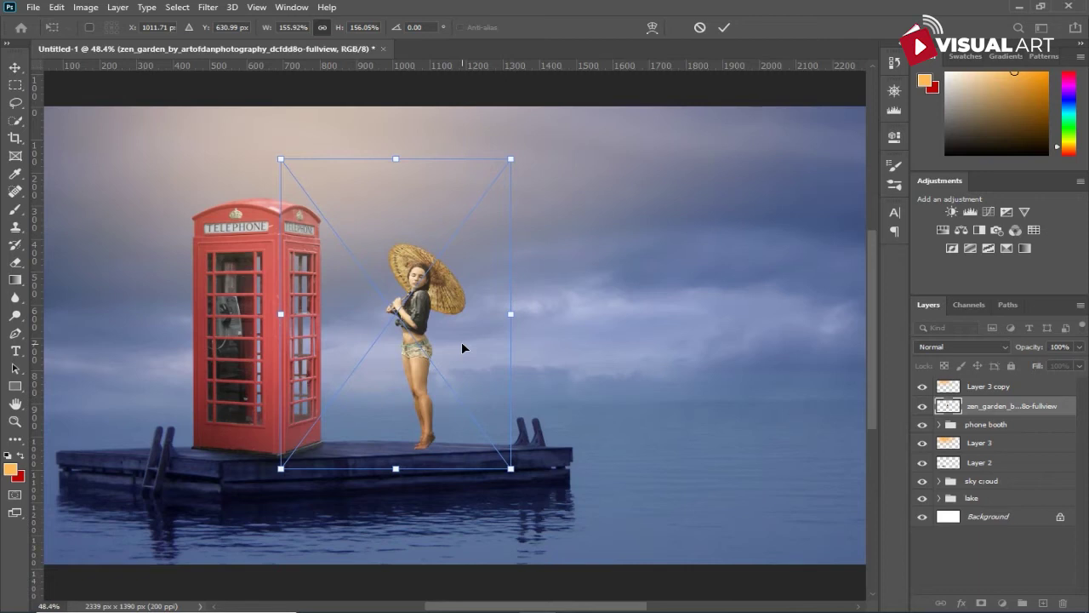
pyautogui.press('Return')
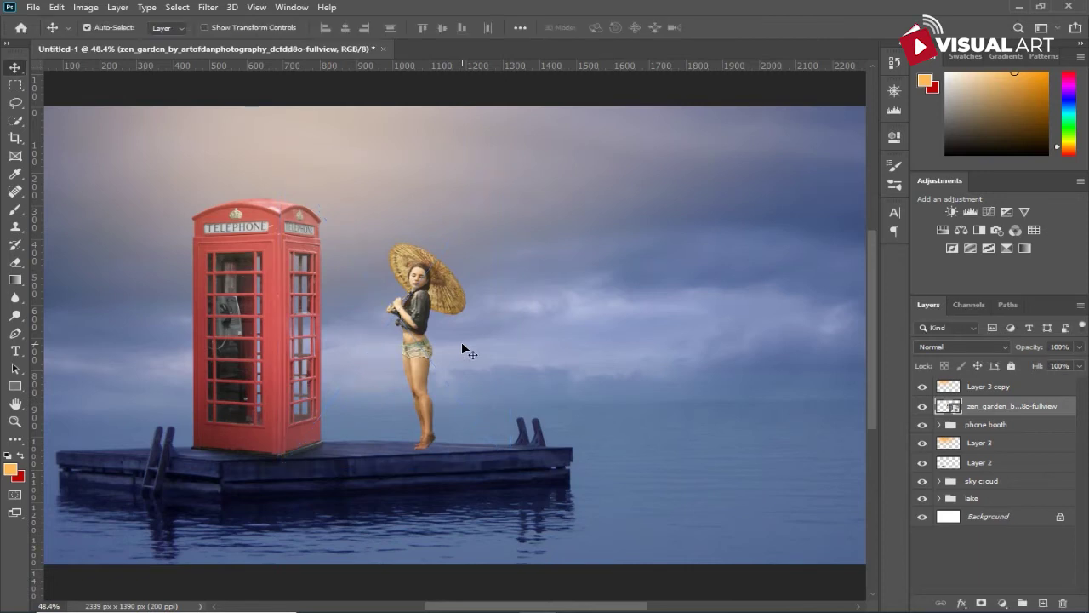
# - Add a Color Balance layer clipped to the woman with midtones at -11, 0, +38
pyautogui.click(1001, 603)
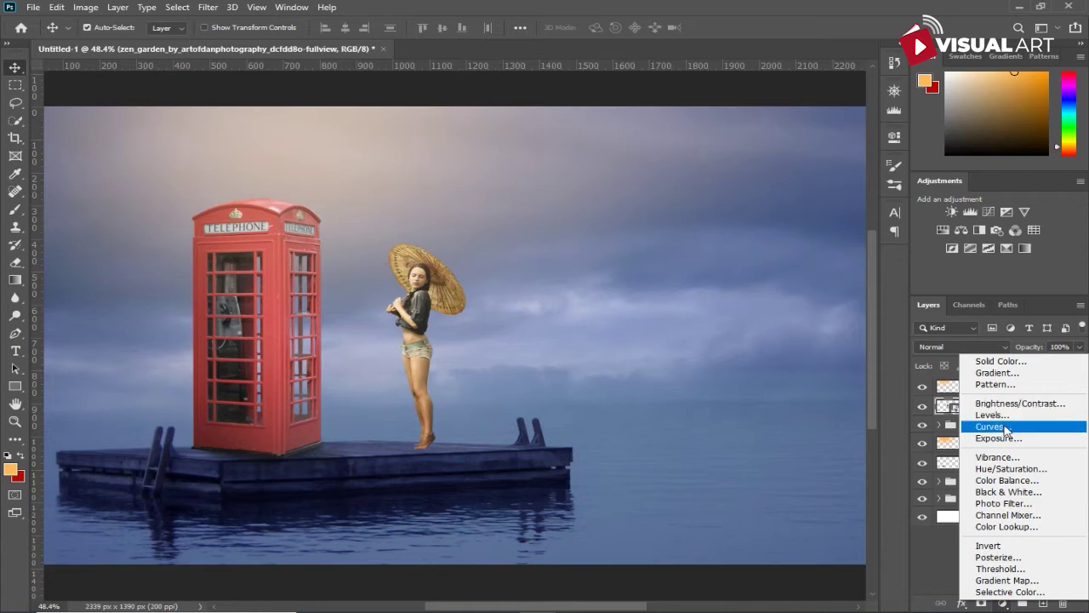
pyautogui.click(1008, 481)
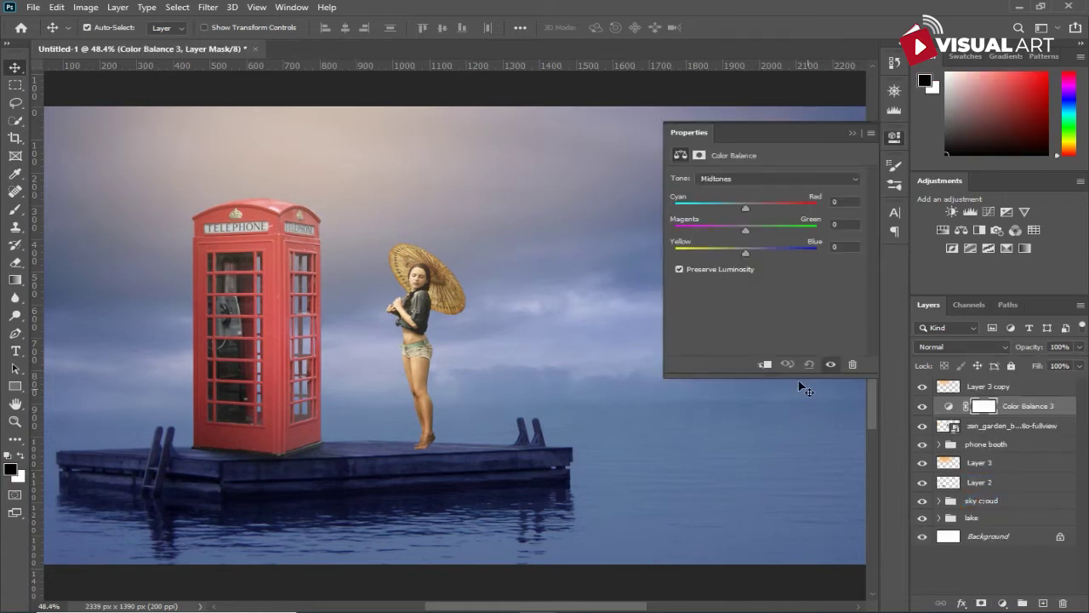
pyautogui.click(766, 366)
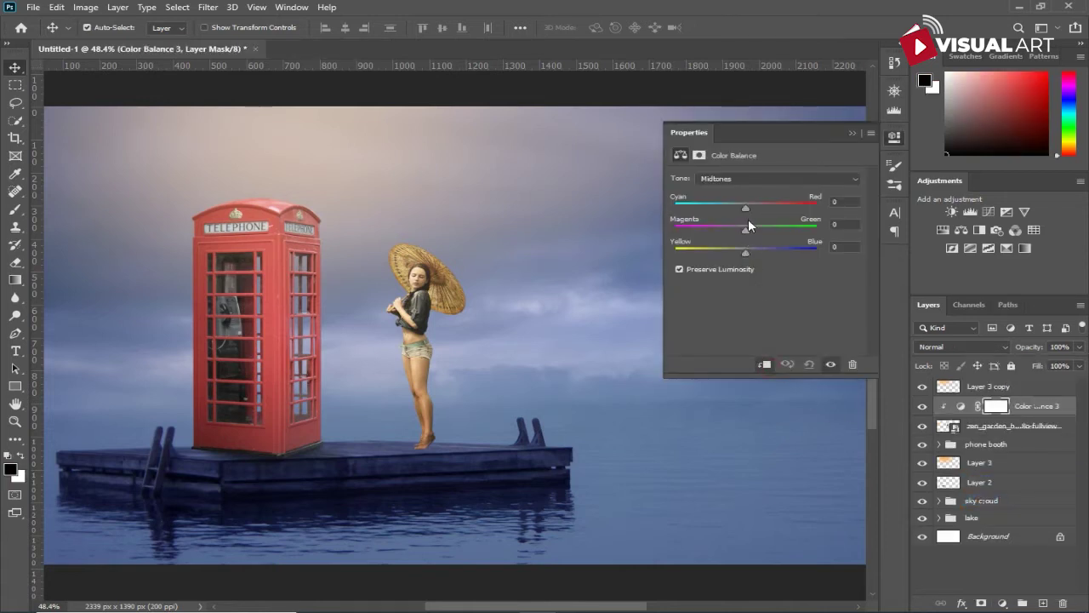
pyautogui.moveTo(746, 250); pyautogui.dragTo(765, 251)
pyautogui.moveTo(746, 230); pyautogui.dragTo(733, 230)
pyautogui.hotkey('ctrl', 'z')
pyautogui.moveTo(727, 207); pyautogui.dragTo(743, 210)
pyautogui.moveTo(743, 214); pyautogui.dragTo(738, 214)
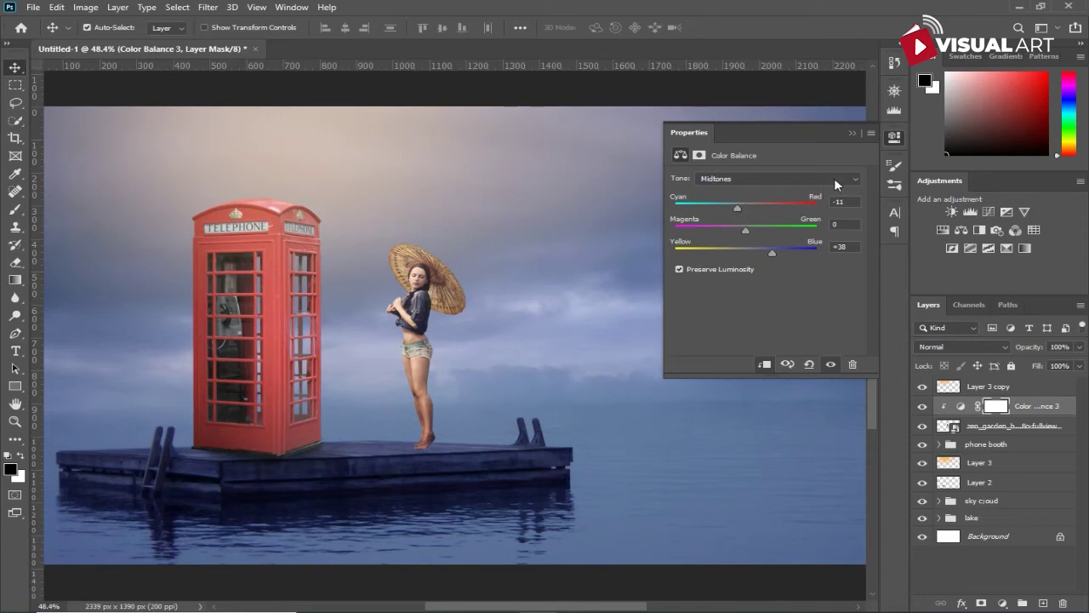
pyautogui.click(851, 133)
pyautogui.scroll(3, 635, 434)
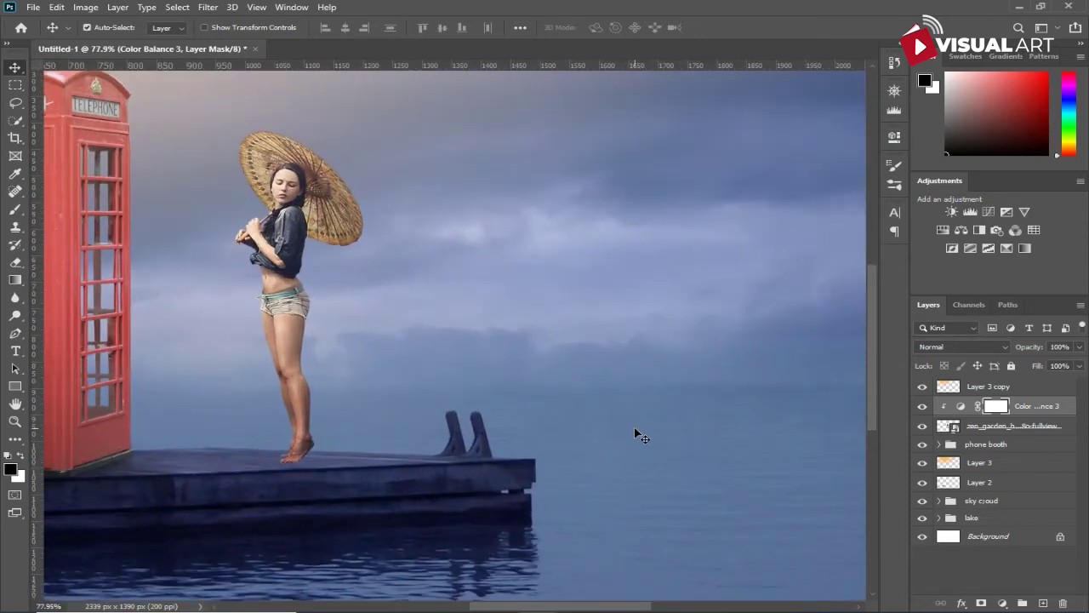
# - Add a new Layer 4 above the phone booth group and set a black (000000) brush
pyautogui.moveTo(268, 454); pyautogui.dragTo(506, 389)
pyautogui.scroll(2, 501, 404)
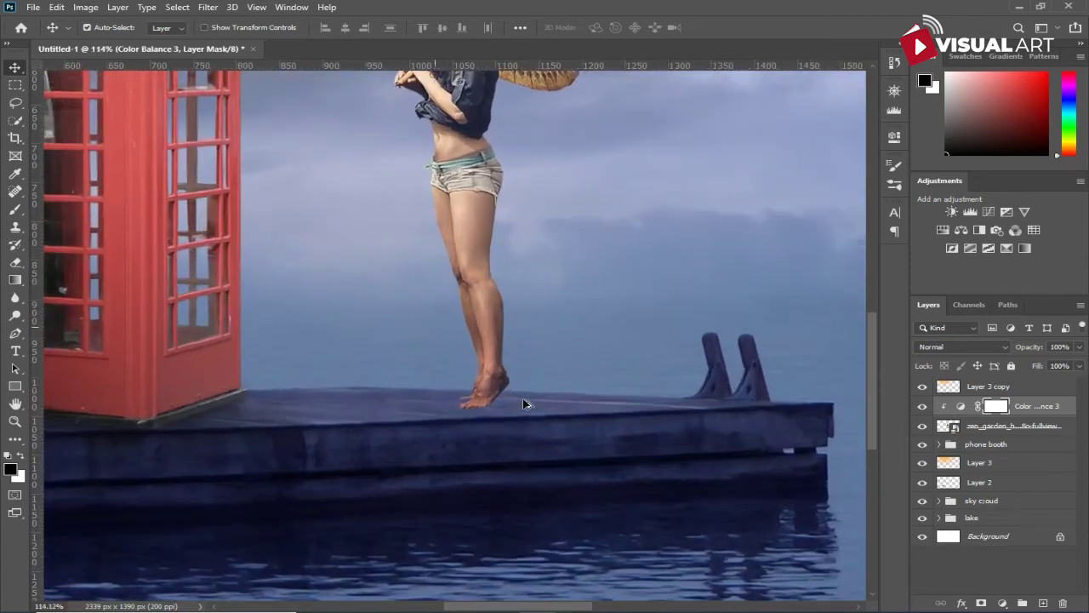
pyautogui.scroll(1, 501, 403)
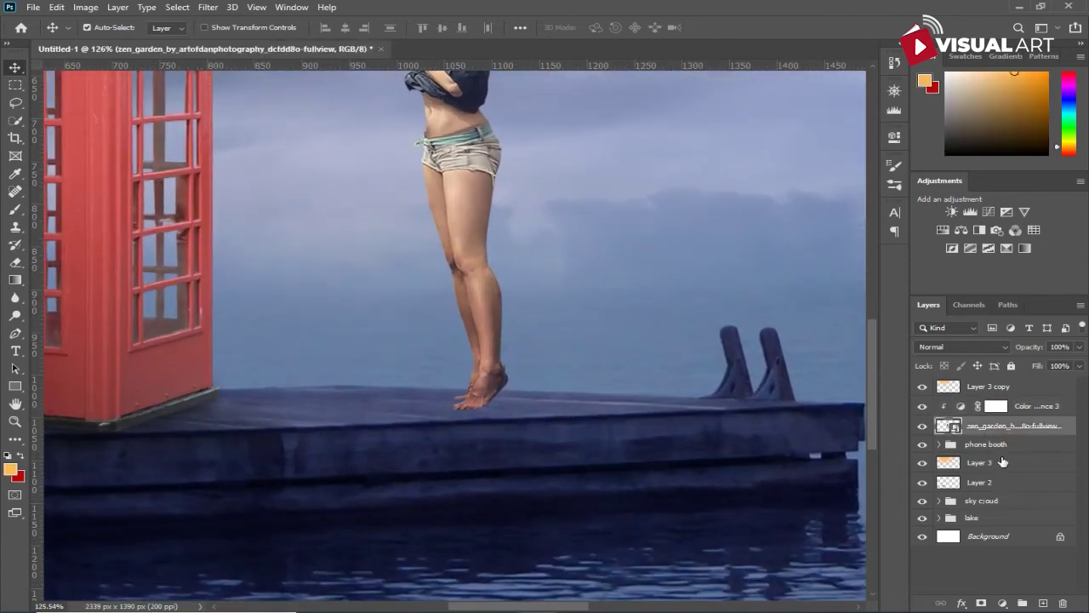
pyautogui.click(987, 444)
pyautogui.click(1039, 601)
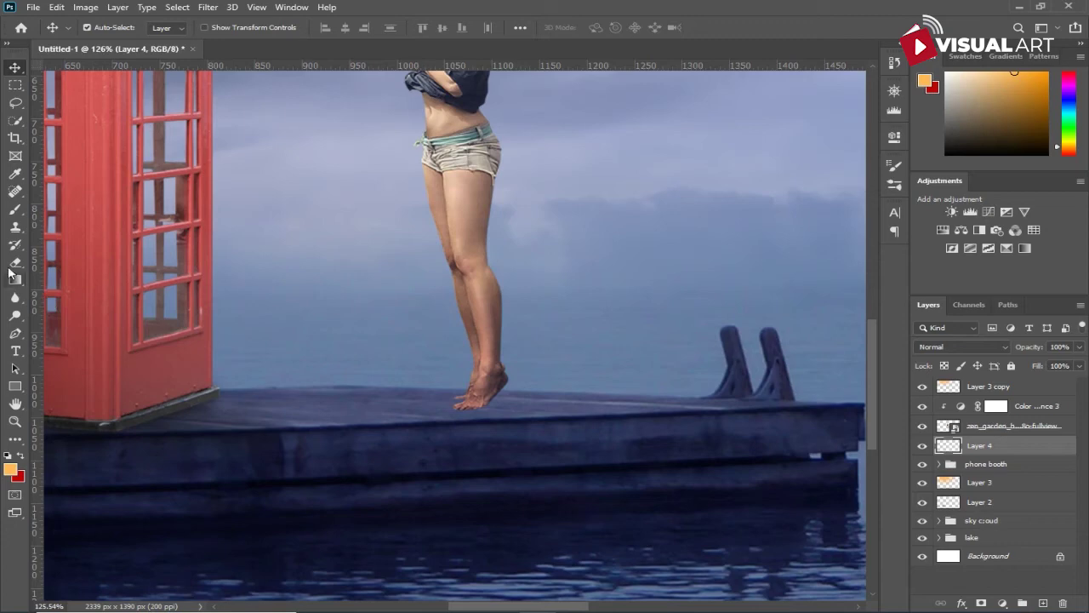
pyautogui.click(18, 211)
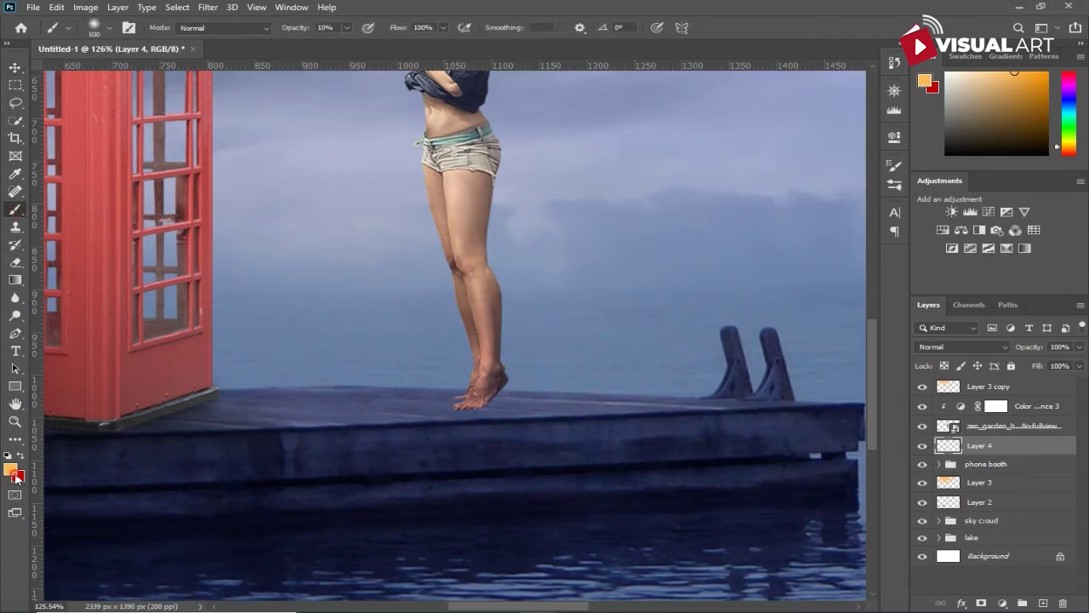
pyautogui.click(15, 474)
pyautogui.write('000000')
pyautogui.click(914, 173)
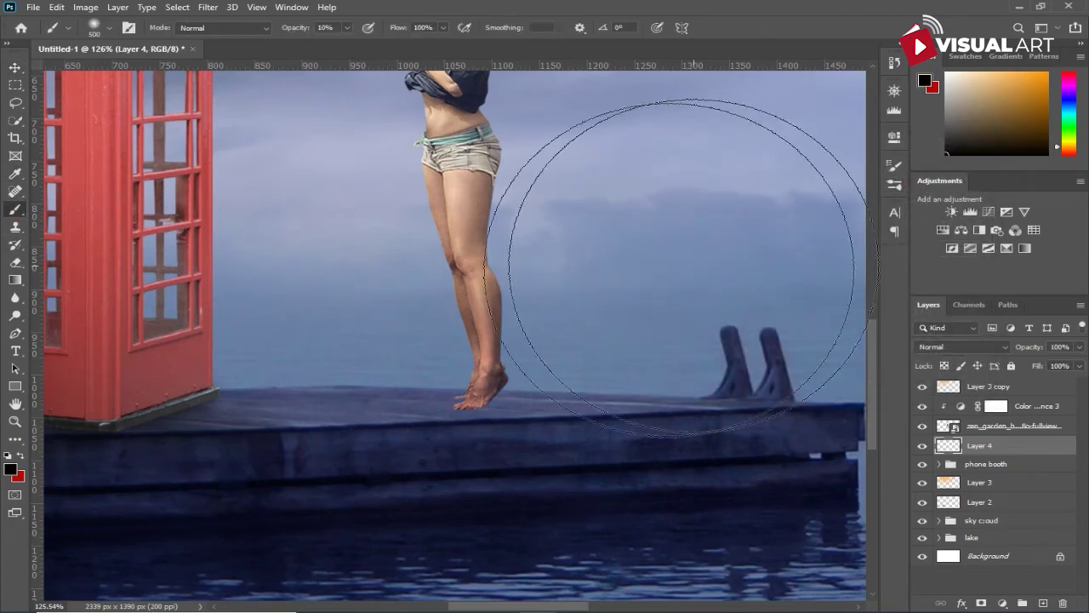
# - Paint faint 10% black shadow under the woman's feet and on the dock around them
pyautogui.press('[')
pyautogui.press('[')
pyautogui.press('[')
pyautogui.press('[')
pyautogui.press('[')
pyautogui.press('[')
pyautogui.press('[')
pyautogui.press('[')
pyautogui.press('[')
pyautogui.moveTo(472, 400); pyautogui.dragTo(491, 402)
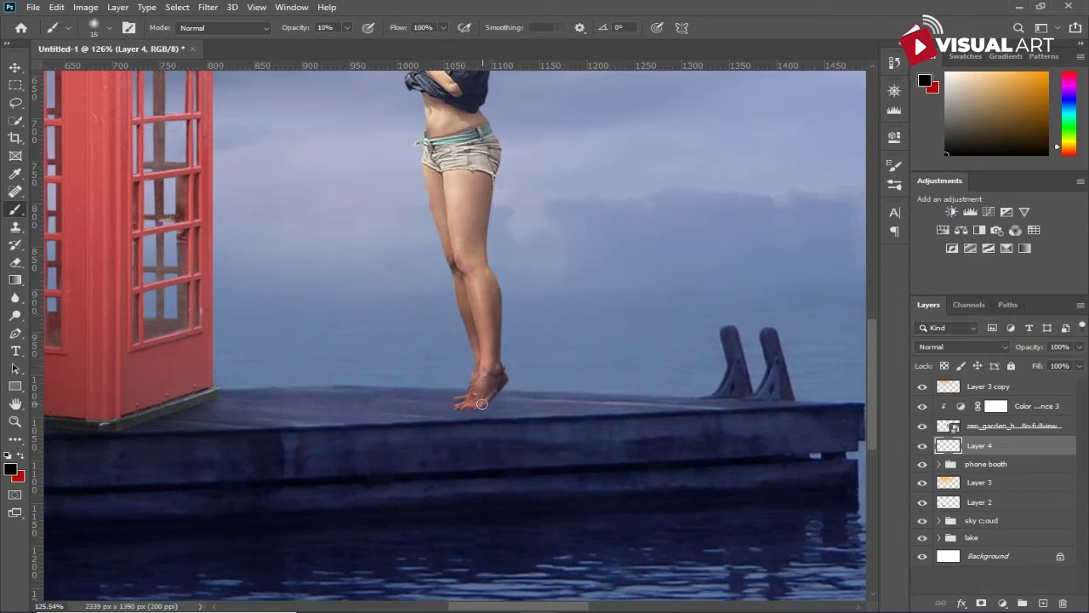
pyautogui.press(']')
pyautogui.press(']')
pyautogui.moveTo(510, 400); pyautogui.dragTo(491, 396)
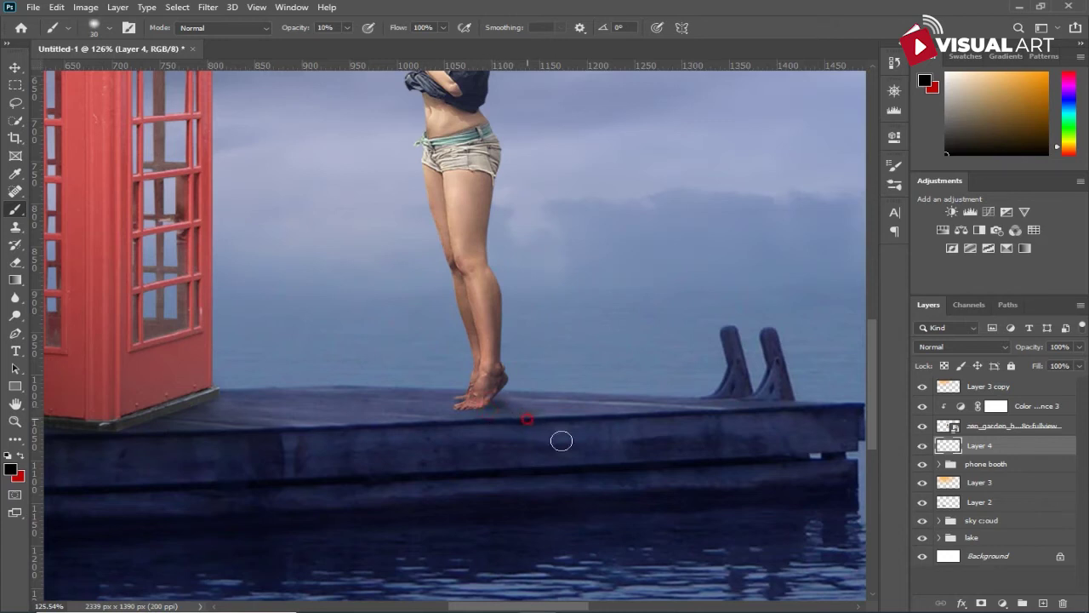
pyautogui.press(']')
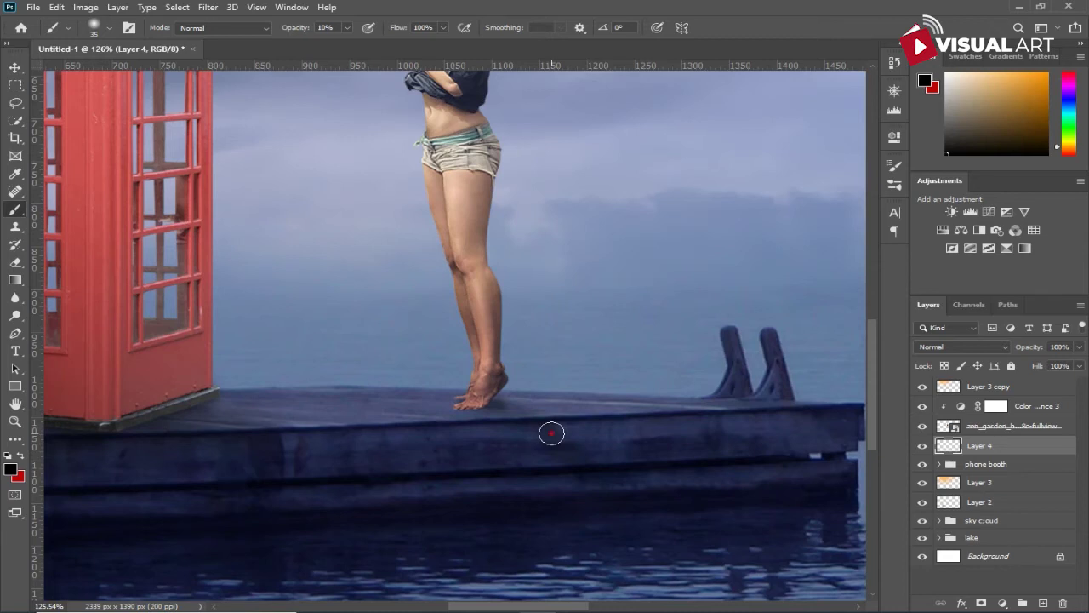
pyautogui.press('[')
pyautogui.press('[')
pyautogui.moveTo(511, 414); pyautogui.dragTo(563, 426)
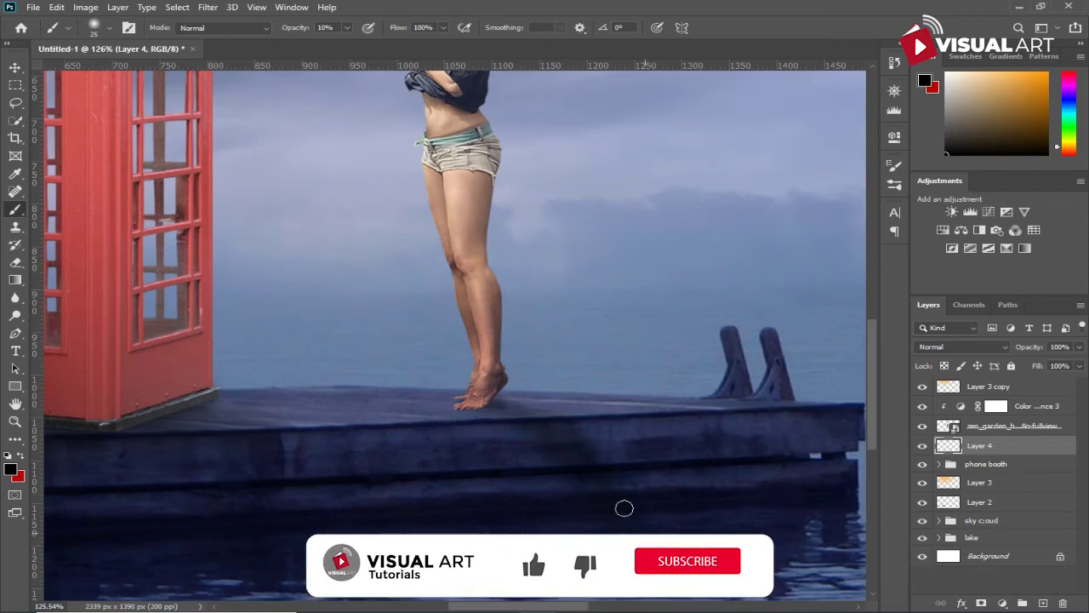
pyautogui.press('[')
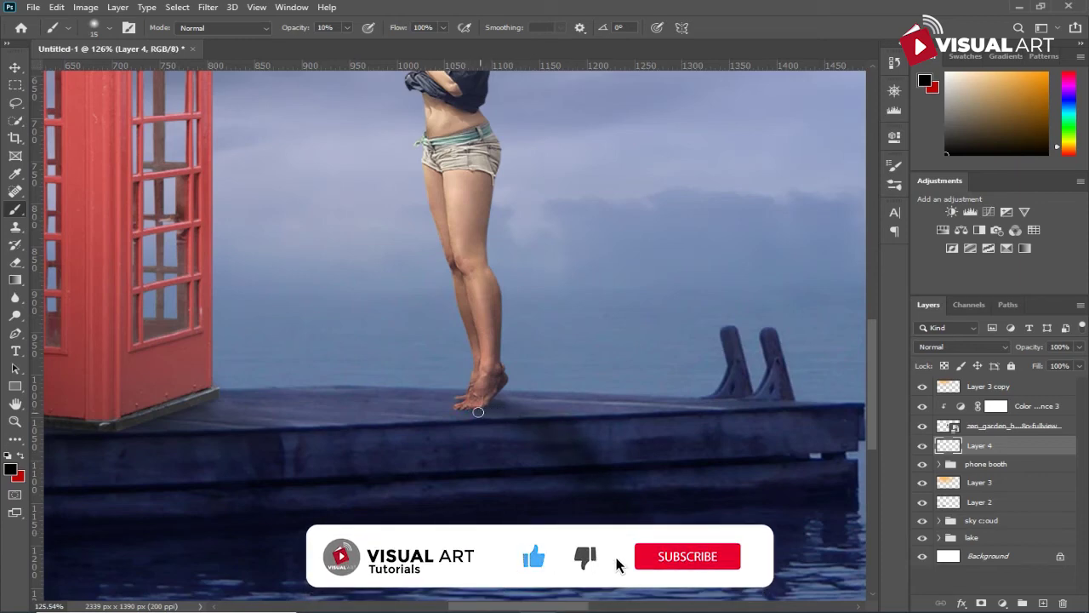
pyautogui.moveTo(560, 417); pyautogui.dragTo(633, 479)
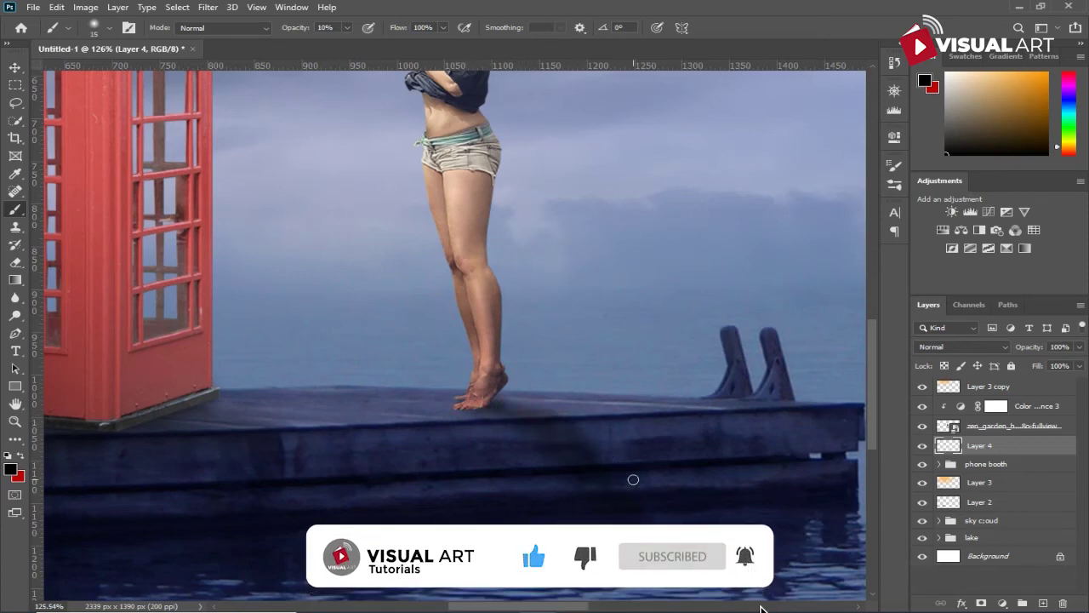
pyautogui.scroll(-3, 633, 479)
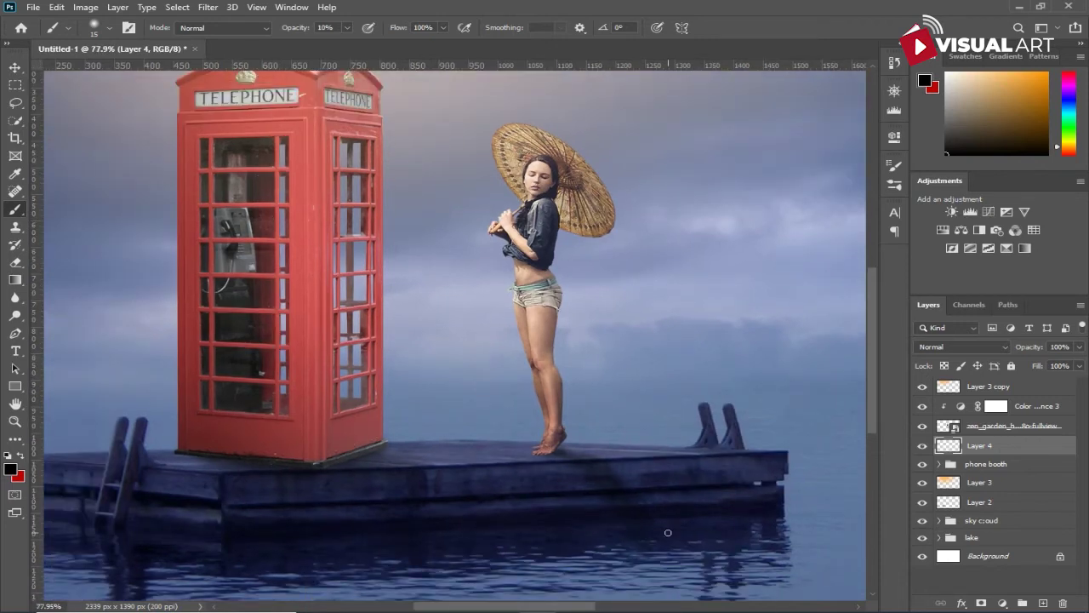
# - Group Color Balance 3, zen_garden and Layer 4 into a group named 'model'
pyautogui.scroll(-1, 668, 532)
pyautogui.scroll(-1, 656, 521)
pyautogui.scroll(-1, 642, 510)
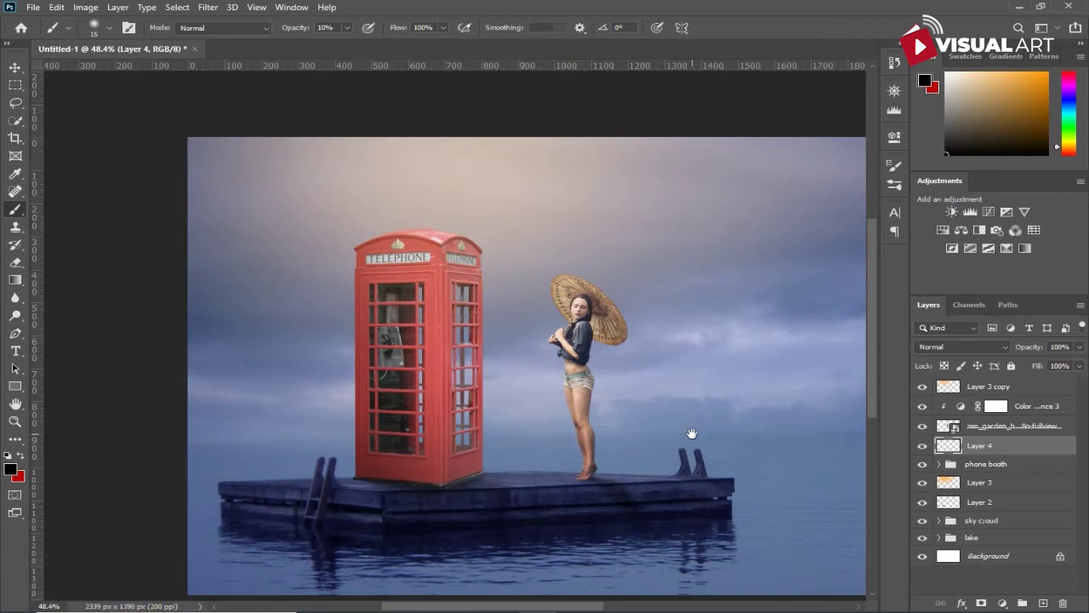
pyautogui.moveTo(692, 433); pyautogui.dragTo(524, 395)
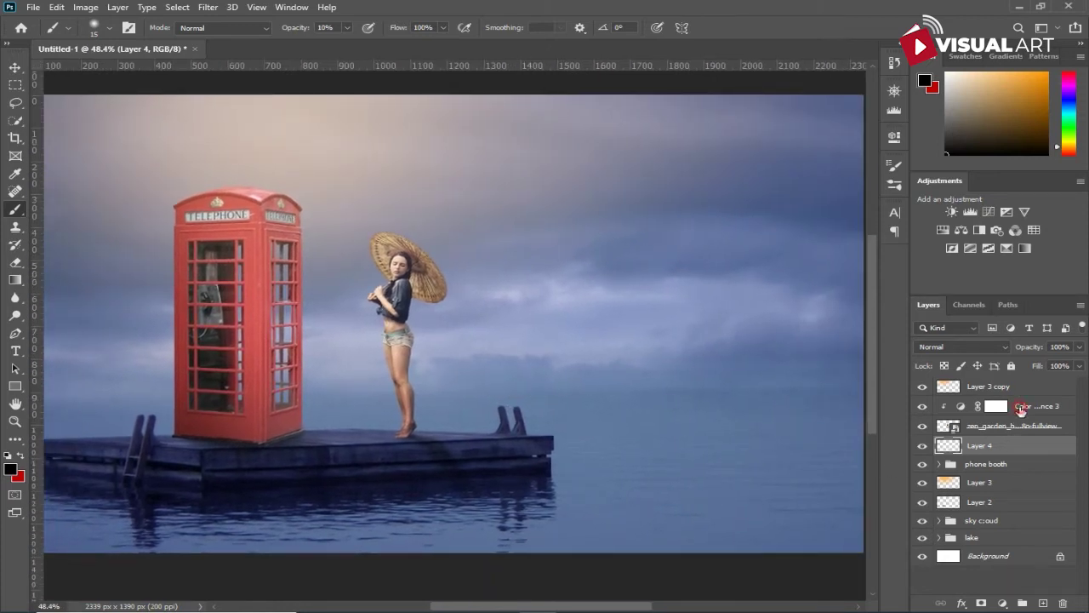
pyautogui.keyDown('shift'); pyautogui.click(1021, 409); pyautogui.keyUp('shift')
pyautogui.hotkey('ctrl', 'g')
pyautogui.doubleClick(978, 406)
pyautogui.write('model')
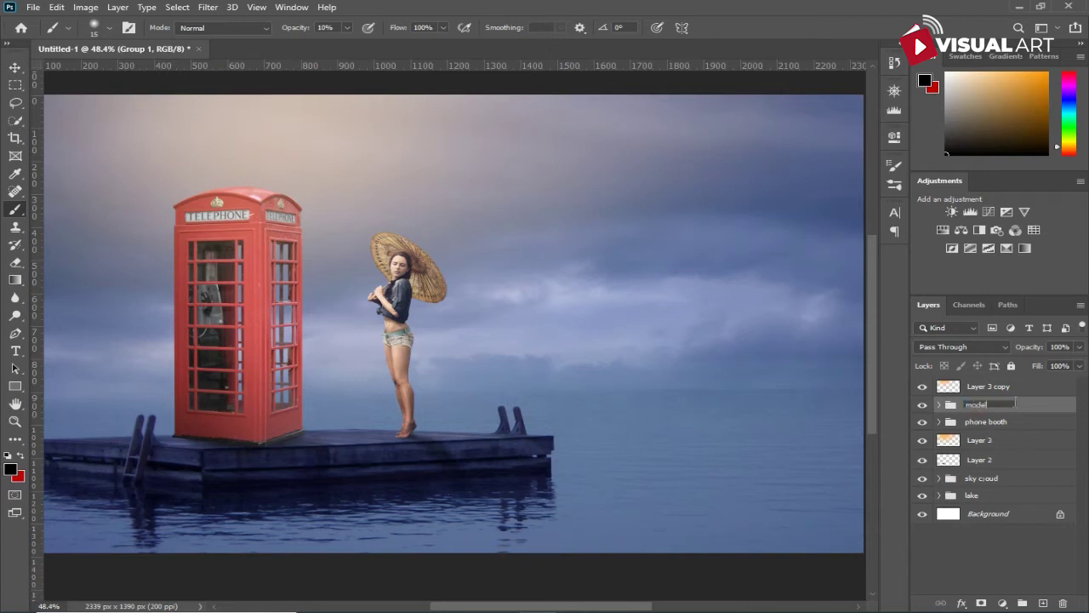
pyautogui.press('Return')
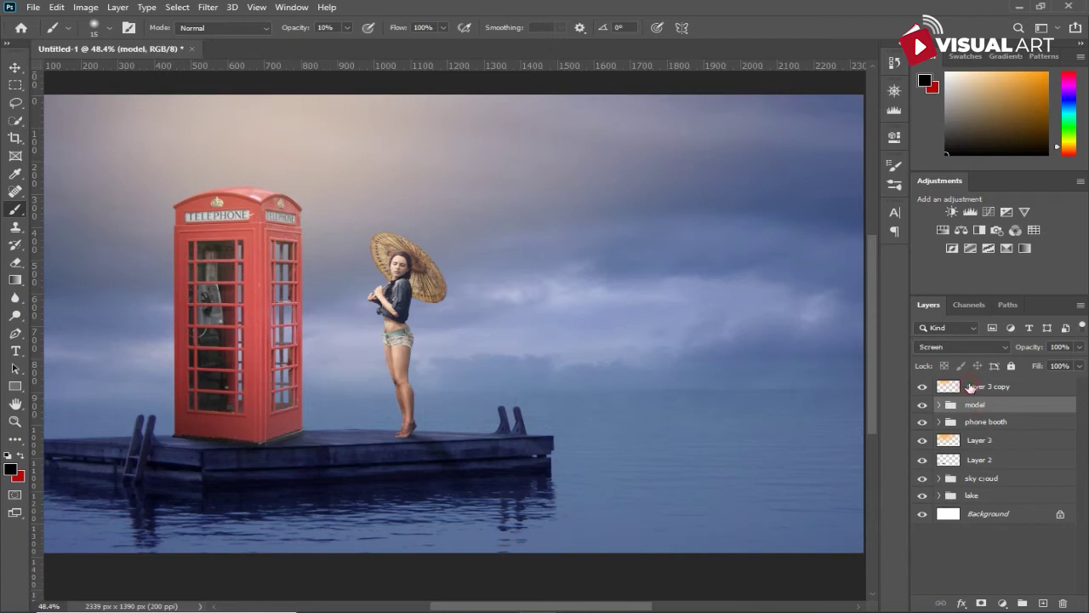
pyautogui.click(970, 387)
pyautogui.click(997, 407)
# - Copy a marquee strip of the bottom wire and birds from Birds-on-Wires.png into Untitled-1 as Layer 5
pyautogui.hotkey('alt', 'Tab')
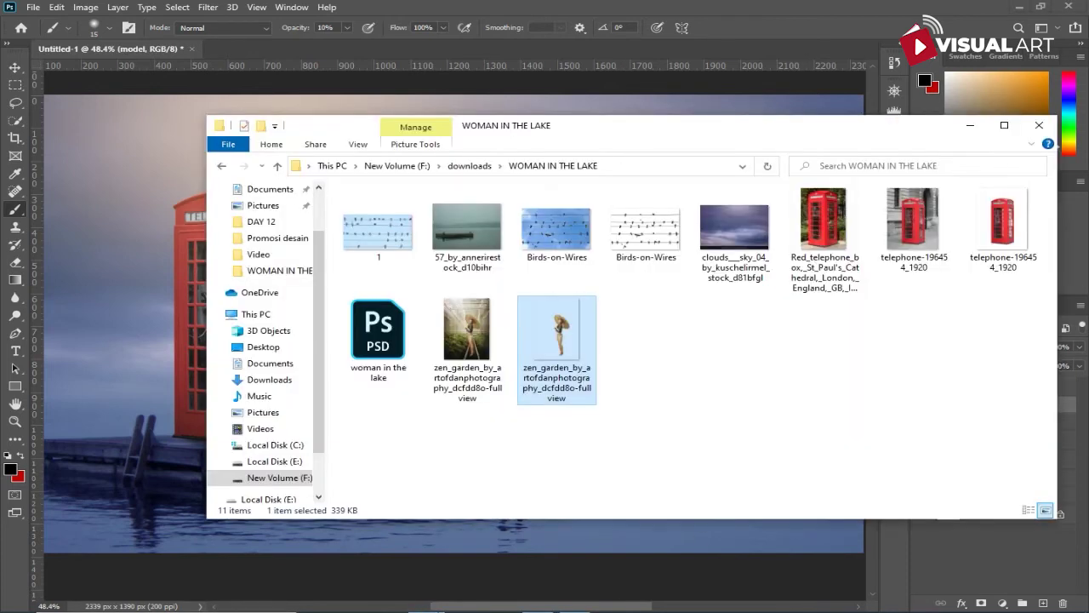
pyautogui.moveTo(646, 226); pyautogui.dragTo(638, 56)
pyautogui.click(15, 85)
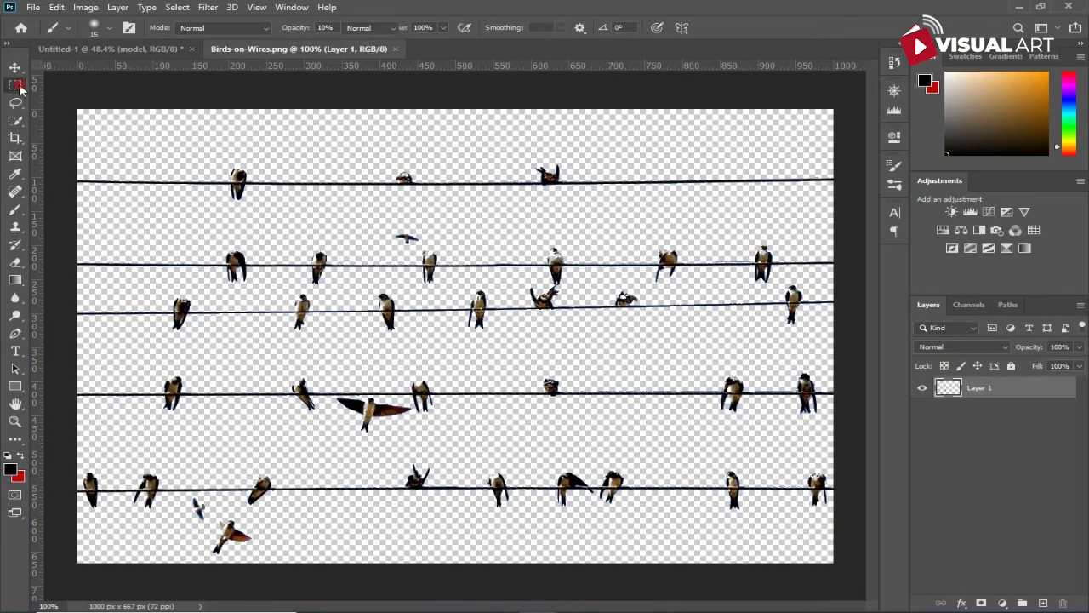
pyautogui.hotkey('ctrl', '-')
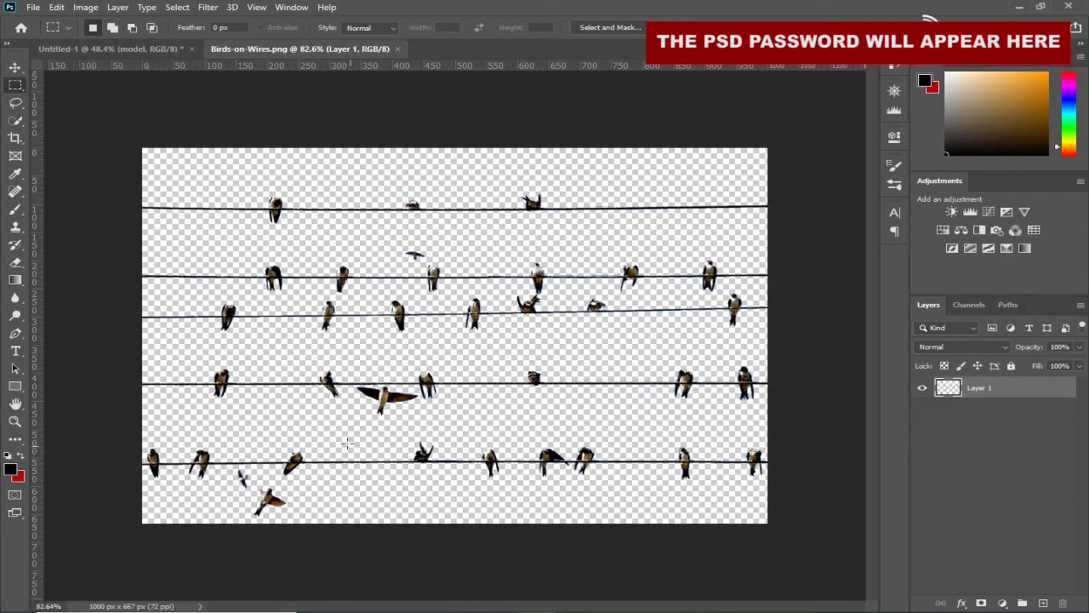
pyautogui.moveTo(319, 434); pyautogui.dragTo(733, 484)
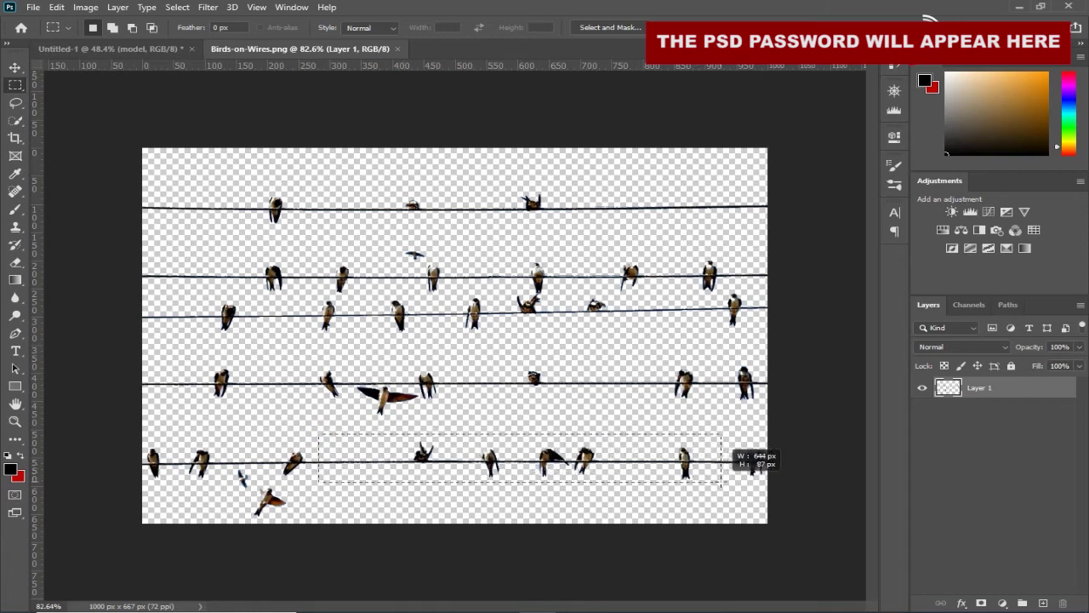
pyautogui.moveTo(733, 484); pyautogui.dragTo(179, 60)
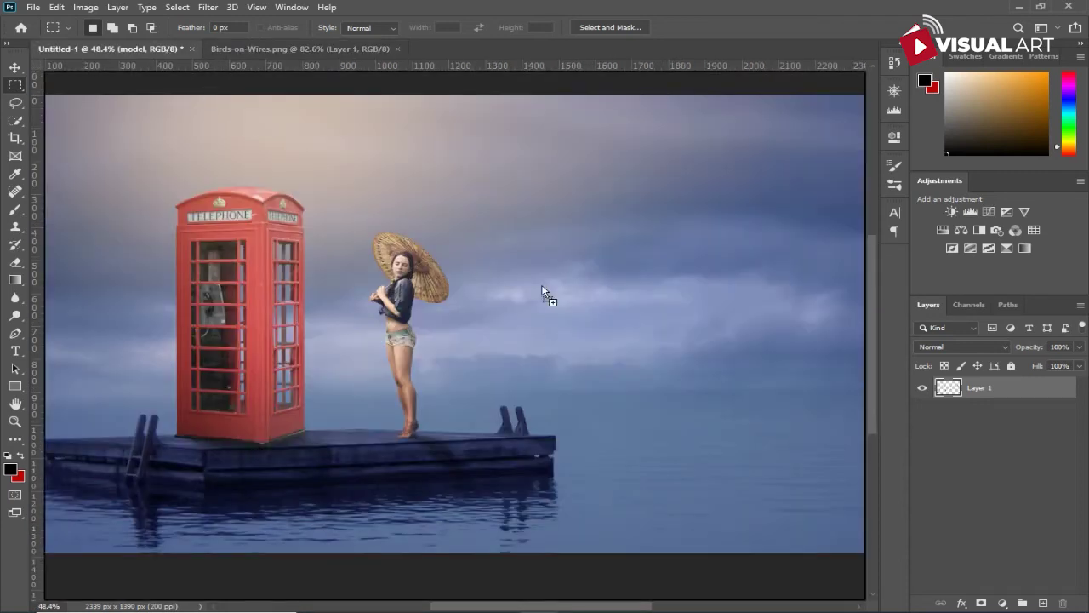
pyautogui.moveTo(178, 60); pyautogui.dragTo(542, 292)
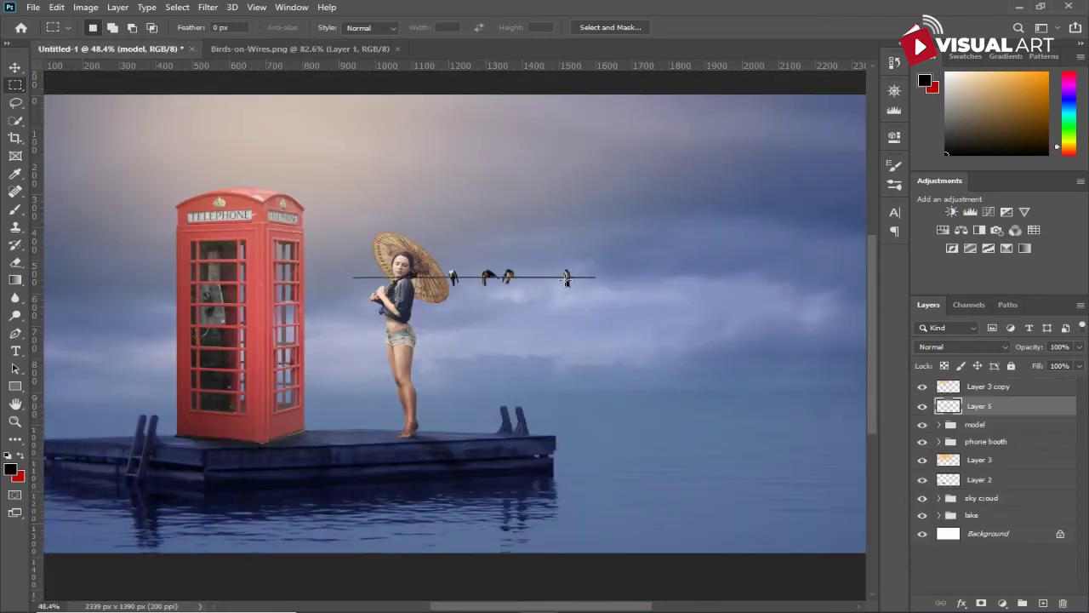
# - Move the bird wire strip up so it sits above the umbrella
pyautogui.click(14, 67)
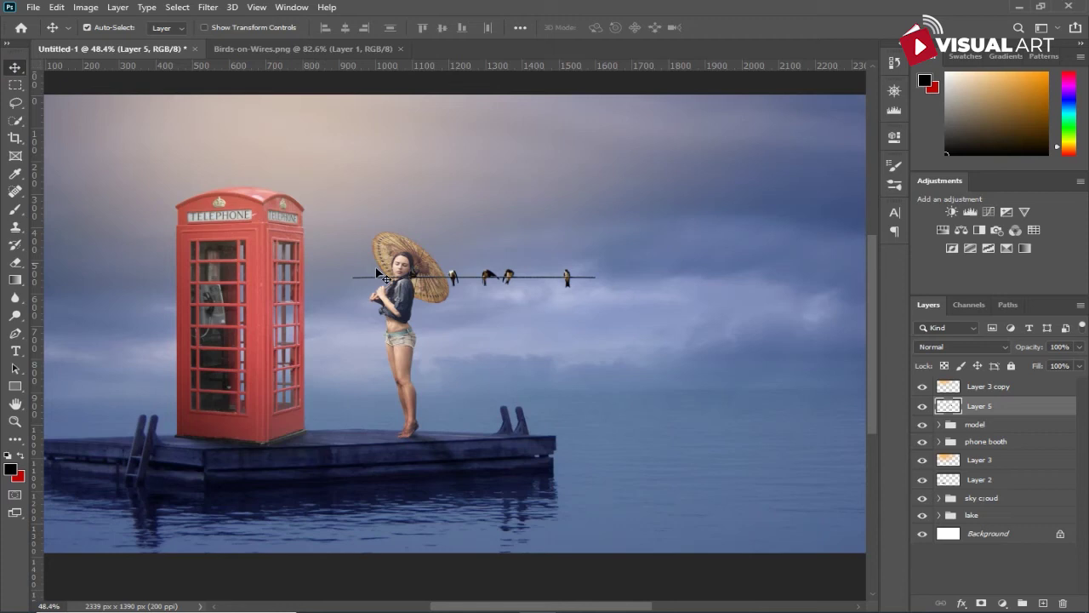
pyautogui.moveTo(491, 279); pyautogui.dragTo(472, 209)
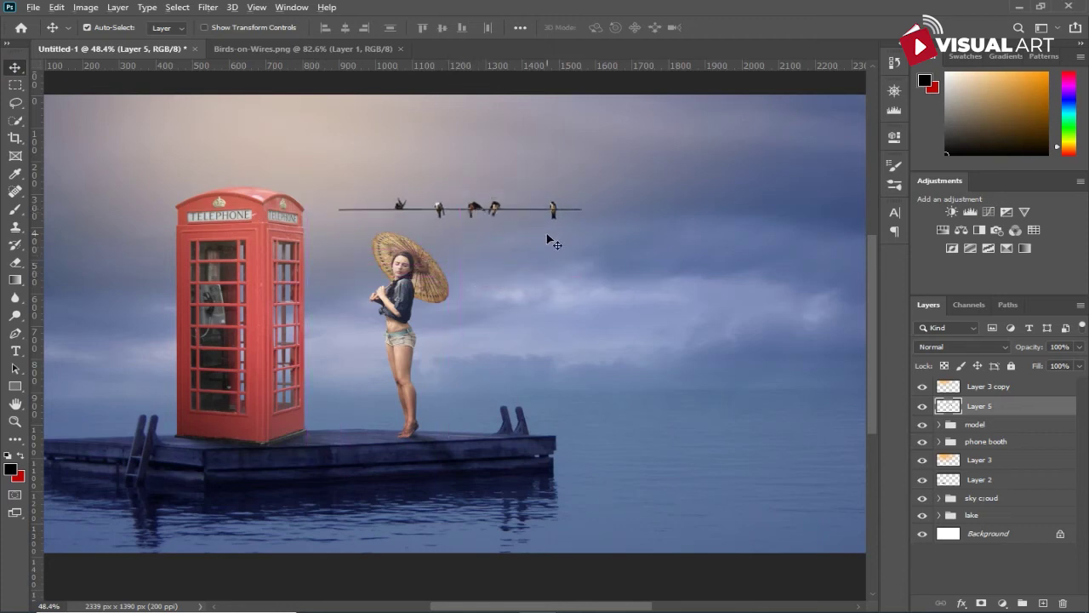
pyautogui.scroll(-1, 549, 241)
pyautogui.scroll(1, 549, 240)
pyautogui.scroll(1, 549, 241)
pyautogui.scroll(1, 713, 332)
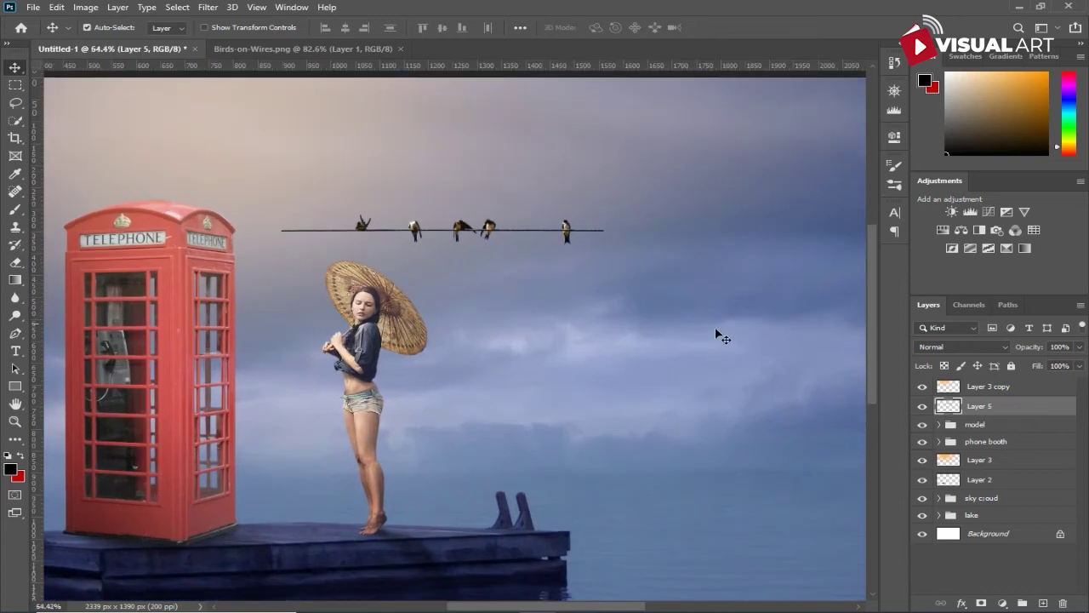
# - Clip a Hue/Saturation adjustment at Saturation -51 to the wire strip, then add empty Layer 6
pyautogui.click(1002, 603)
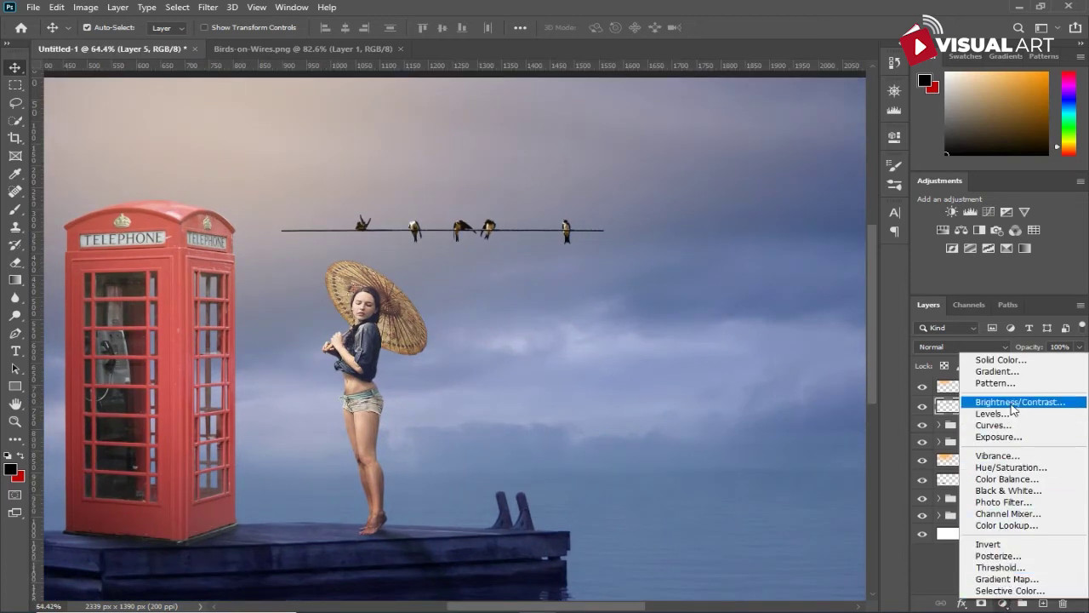
pyautogui.click(1013, 467)
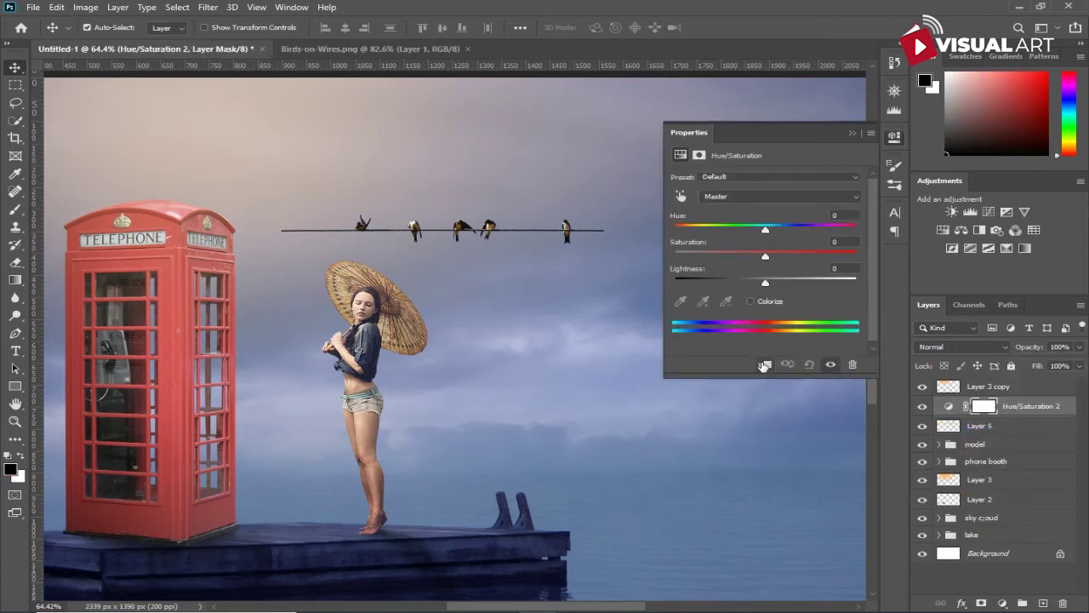
pyautogui.click(765, 366)
pyautogui.moveTo(765, 255); pyautogui.dragTo(724, 258)
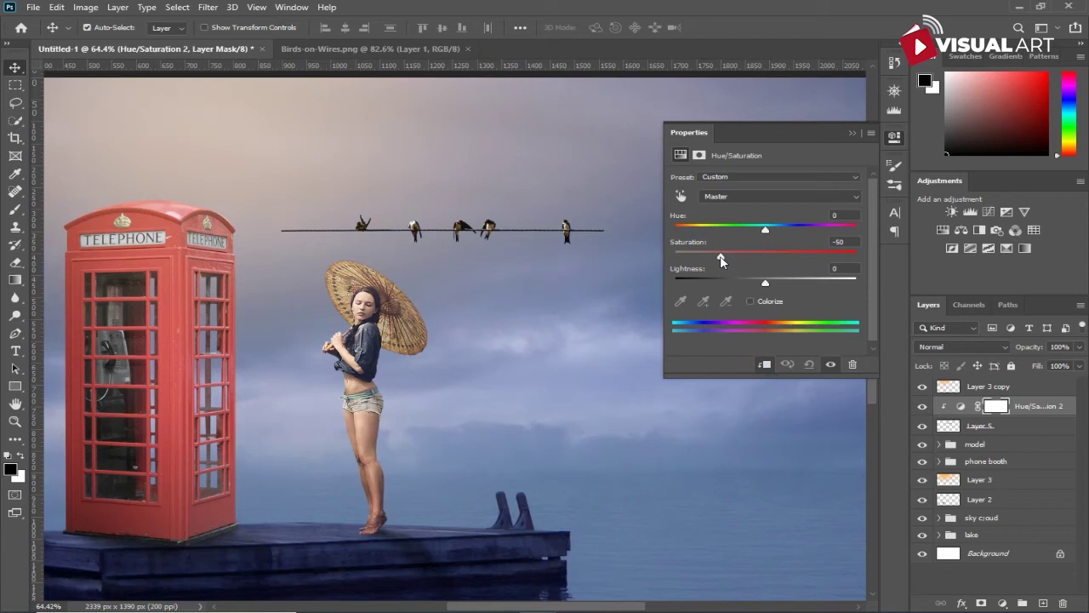
pyautogui.click(853, 136)
pyautogui.scroll(-1, 656, 253)
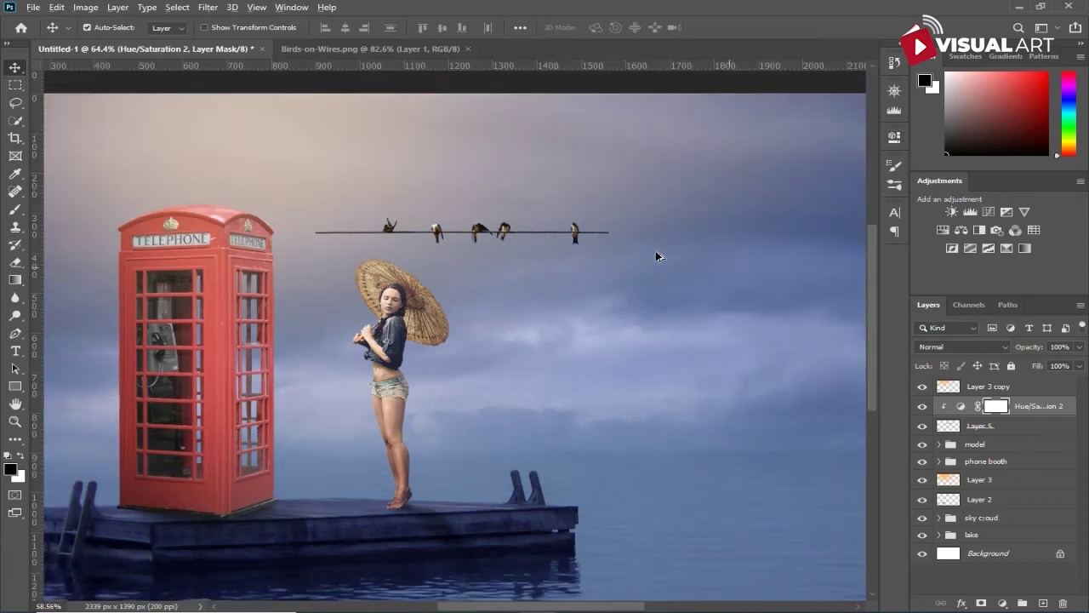
pyautogui.click(1045, 603)
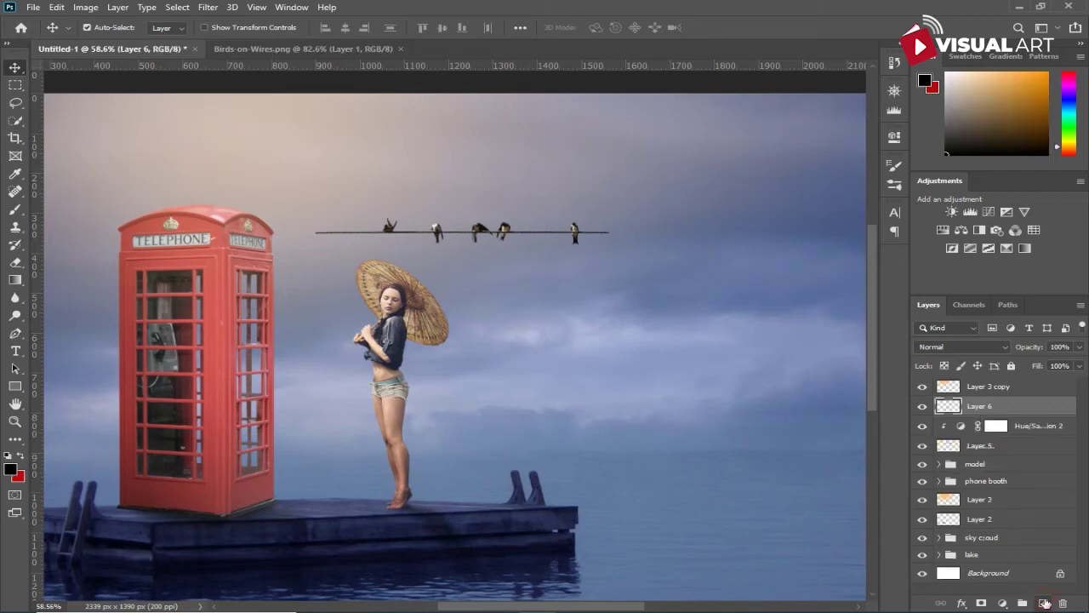
# - On Layer 6, paint the wire leftward to the phone booth's roof with a 100%-opacity brush
pyautogui.click(14, 208)
pyautogui.press('0')
pyautogui.scroll(3, 247, 247)
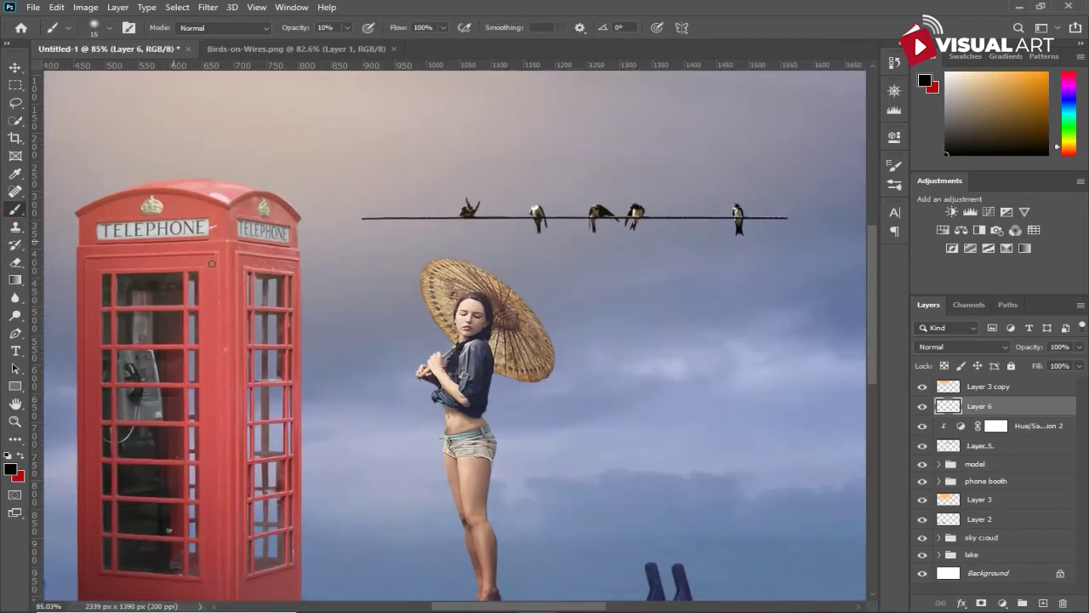
pyautogui.scroll(3, 490, 187)
pyautogui.moveTo(441, 187); pyautogui.dragTo(369, 197)
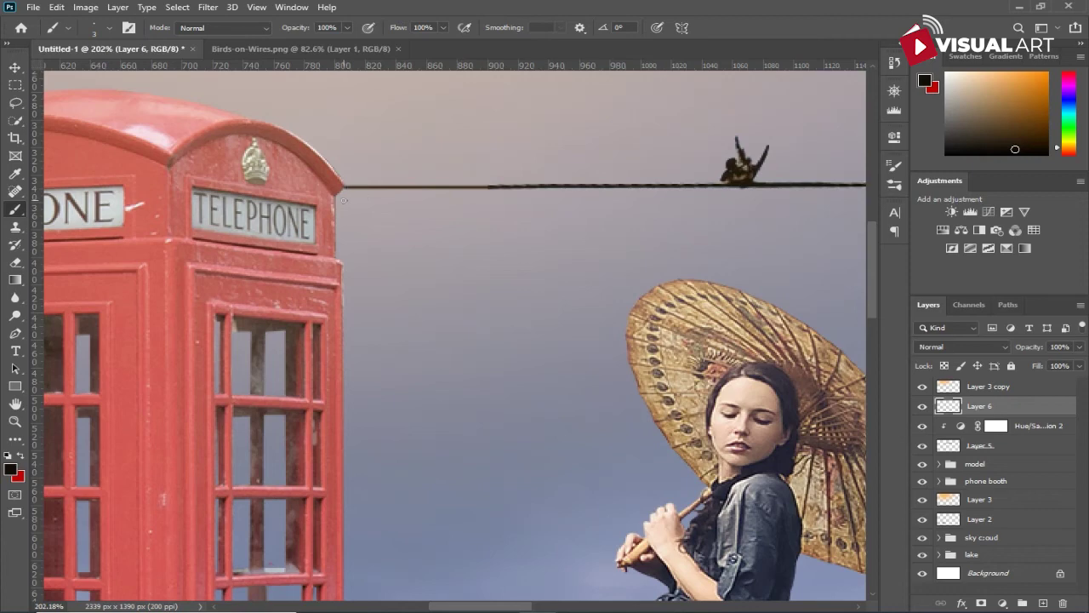
pyautogui.scroll(-3, 479, 197)
pyautogui.scroll(-2, 566, 207)
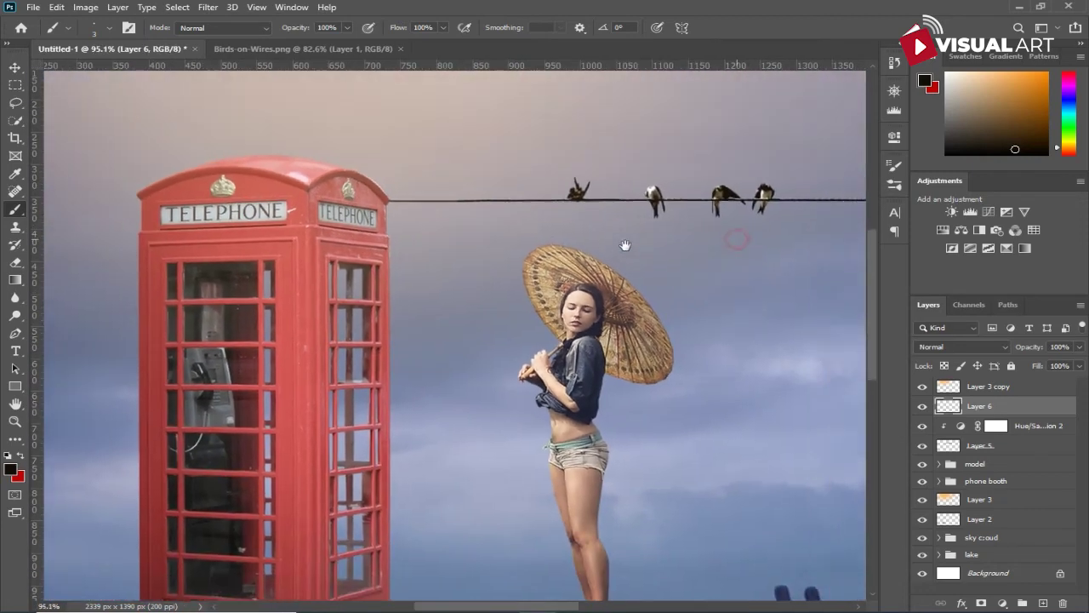
# - Paint the wire's right end out to the canvas's right edge
pyautogui.moveTo(627, 243); pyautogui.dragTo(451, 249)
pyautogui.moveTo(687, 248)
pyautogui.mouseDown()
pyautogui.moveTo(483, 258)
pyautogui.moveTo(446, 236)
pyautogui.mouseUp()
pyautogui.scroll(-3, 446, 236)
pyautogui.scroll(4, 451, 232)
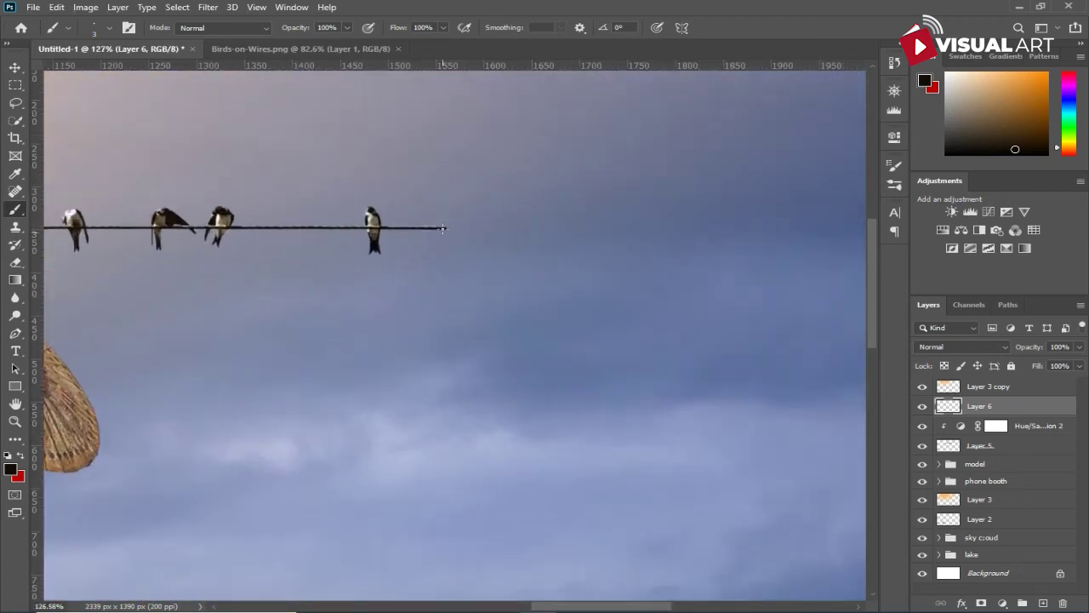
pyautogui.moveTo(441, 227)
pyautogui.mouseDown()
pyautogui.moveTo(865, 228)
pyautogui.moveTo(703, 253)
pyautogui.mouseUp()
pyautogui.scroll(-1, 608, 262)
pyautogui.scroll(-2, 607, 262)
pyautogui.scroll(-1, 609, 267)
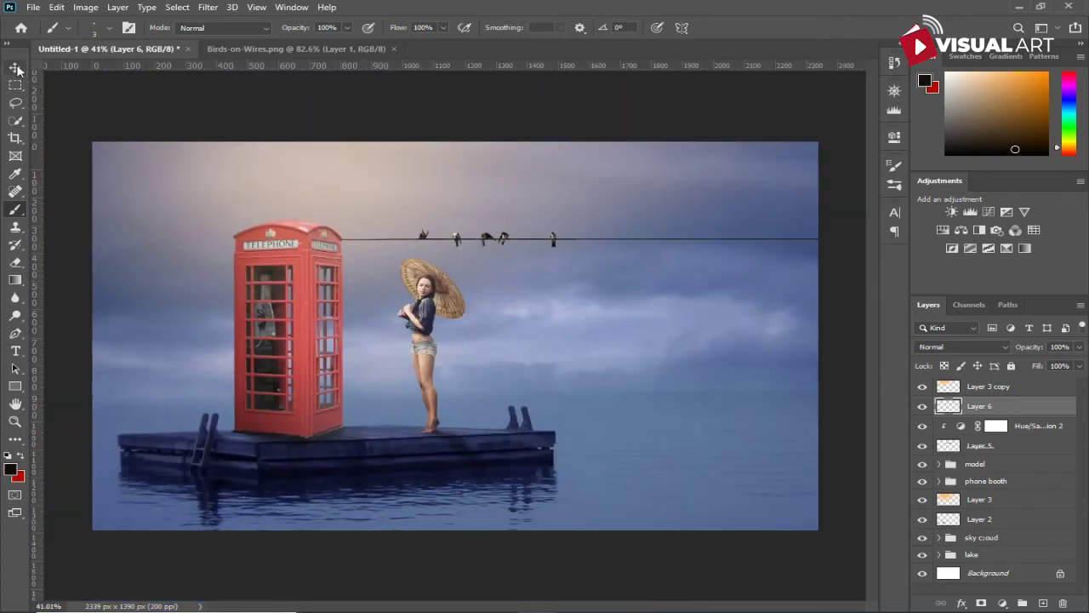
pyautogui.click(15, 68)
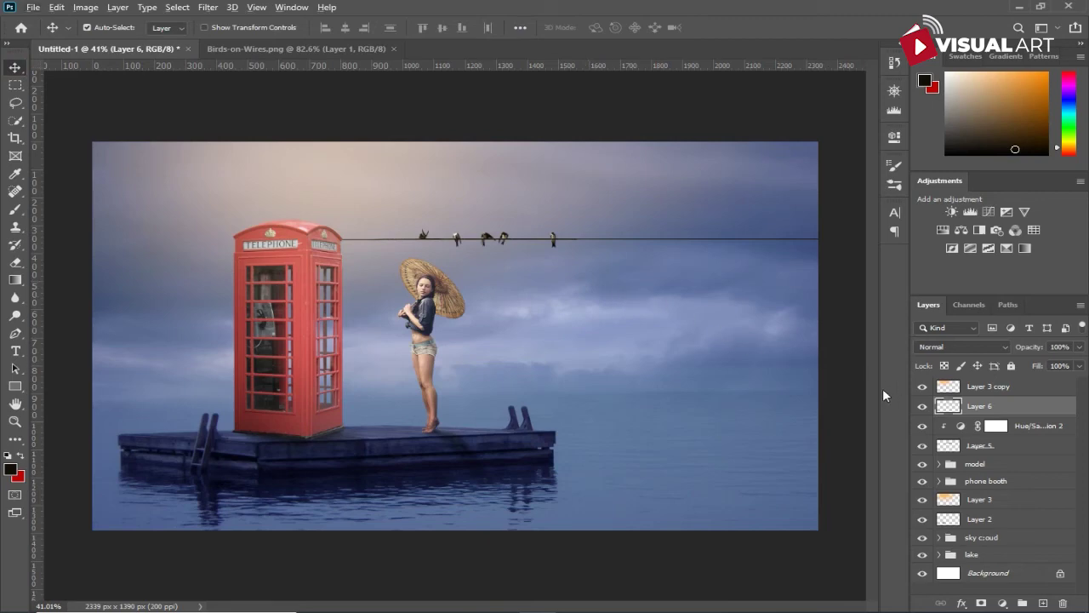
pyautogui.scroll(1, 555, 364)
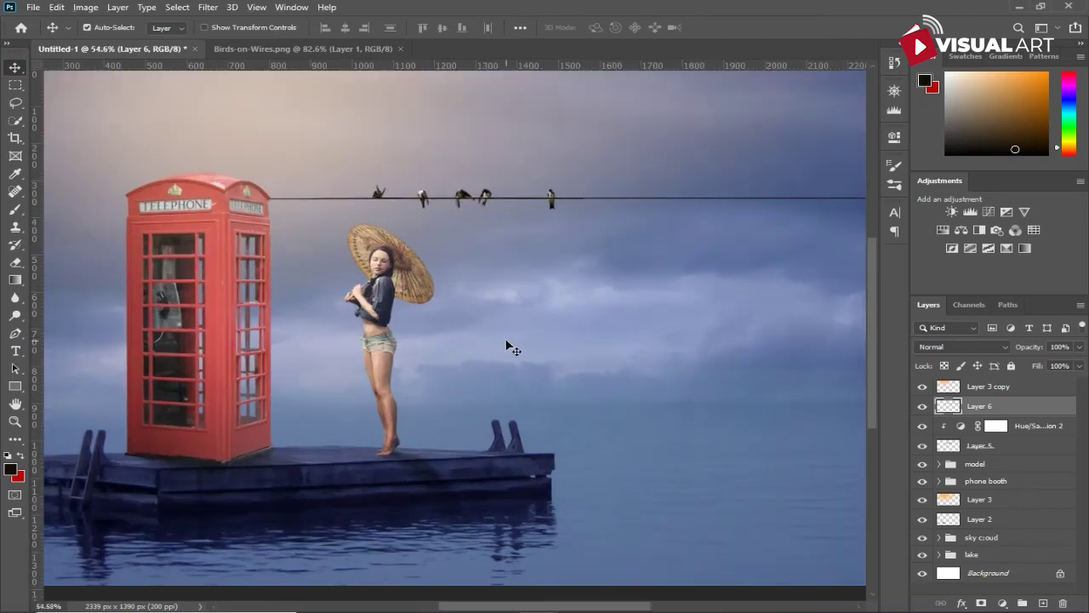
pyautogui.press('b')
pyautogui.scroll(2, 340, 262)
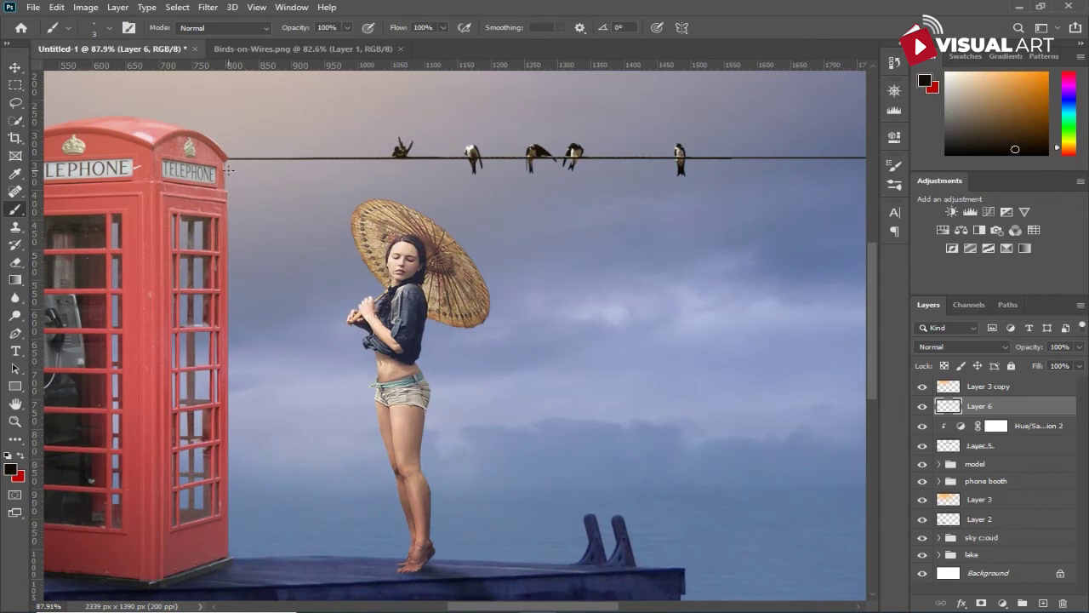
# - Paint a second parallel wire from the phone booth to the right edge, redoing a misplaced stroke
pyautogui.moveTo(334, 172); pyautogui.dragTo(585, 177)
pyautogui.hotkey('ctrl', 'z')
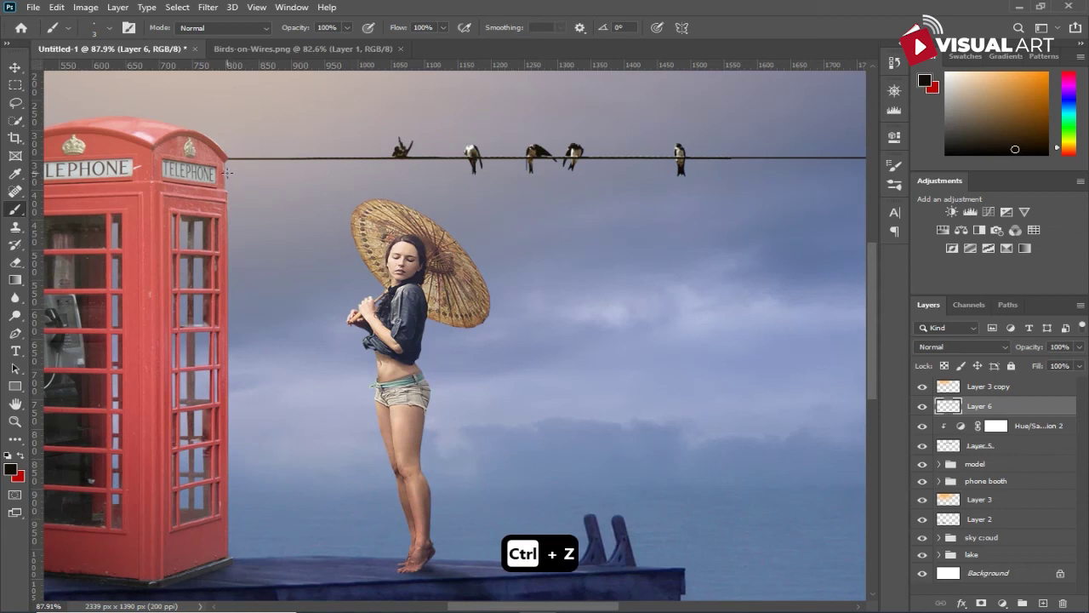
pyautogui.moveTo(296, 171); pyautogui.dragTo(414, 171)
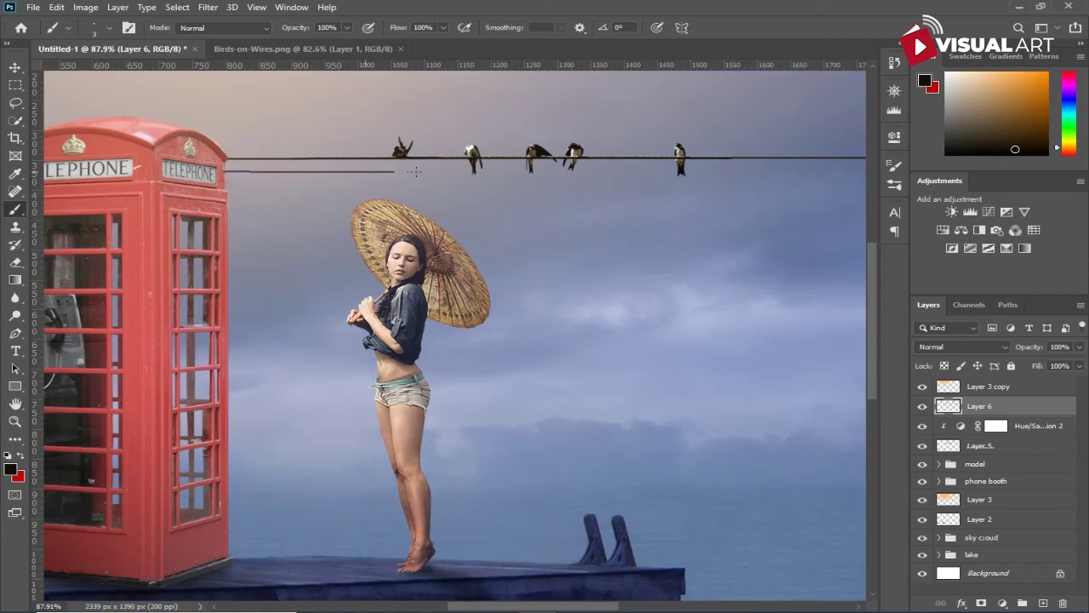
pyautogui.moveTo(513, 178); pyautogui.dragTo(859, 172)
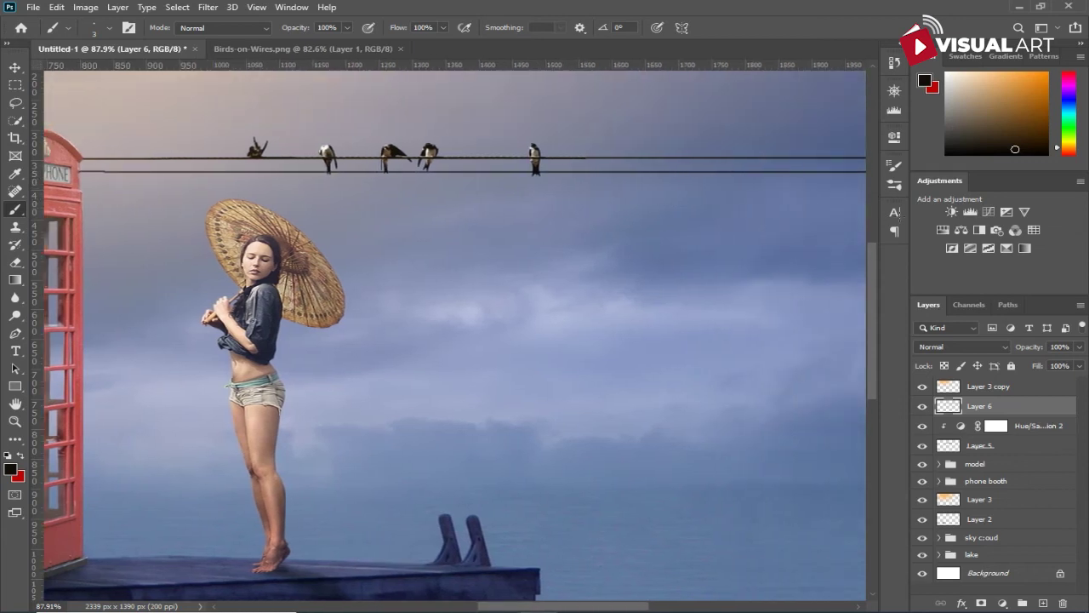
# - Fit the composition on screen, recentre on the phone booth, and expand the lake group
pyautogui.hotkey('ctrl', '0')
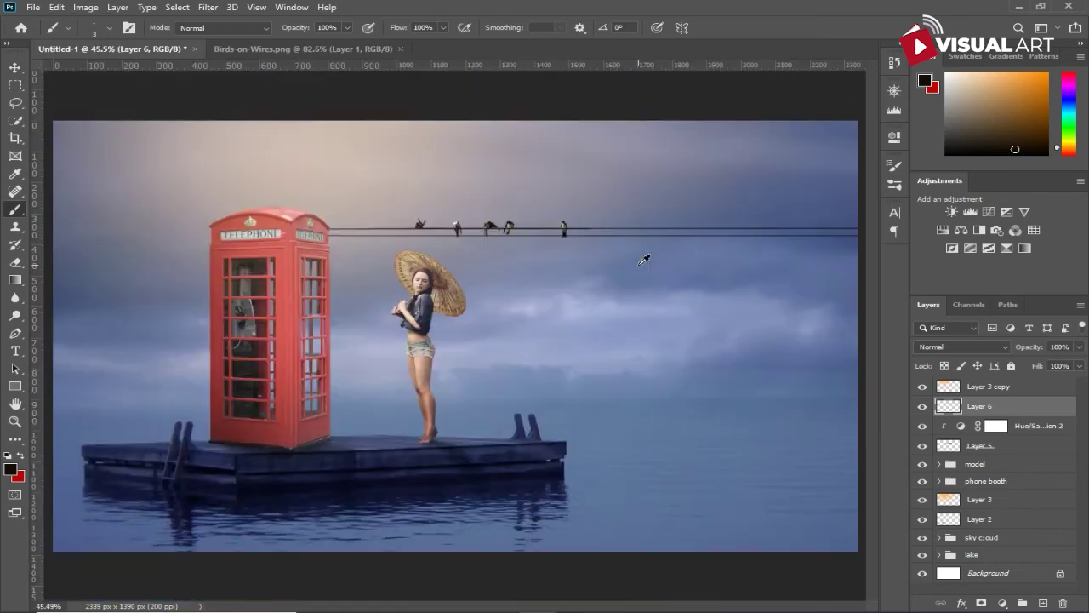
pyautogui.scroll(-1, 645, 258)
pyautogui.scroll(-1, 678, 279)
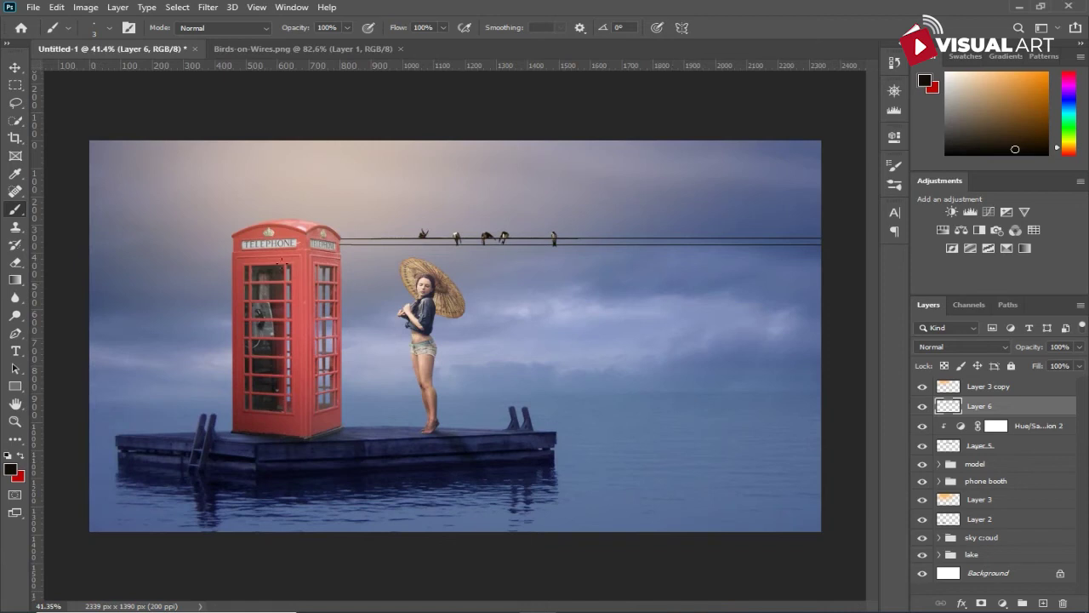
pyautogui.click(15, 67)
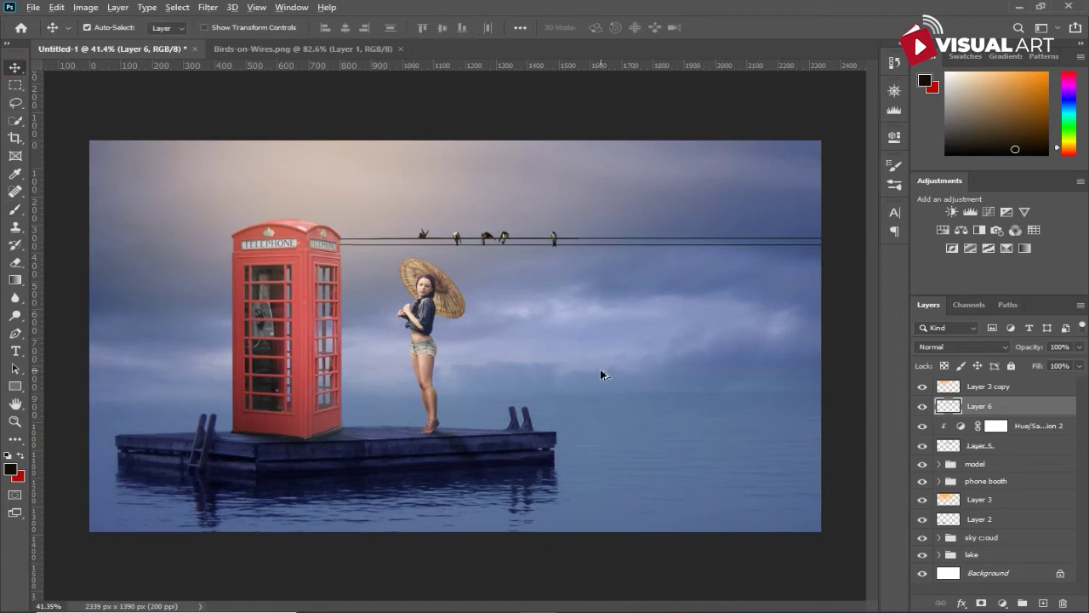
pyautogui.scroll(1, 601, 374)
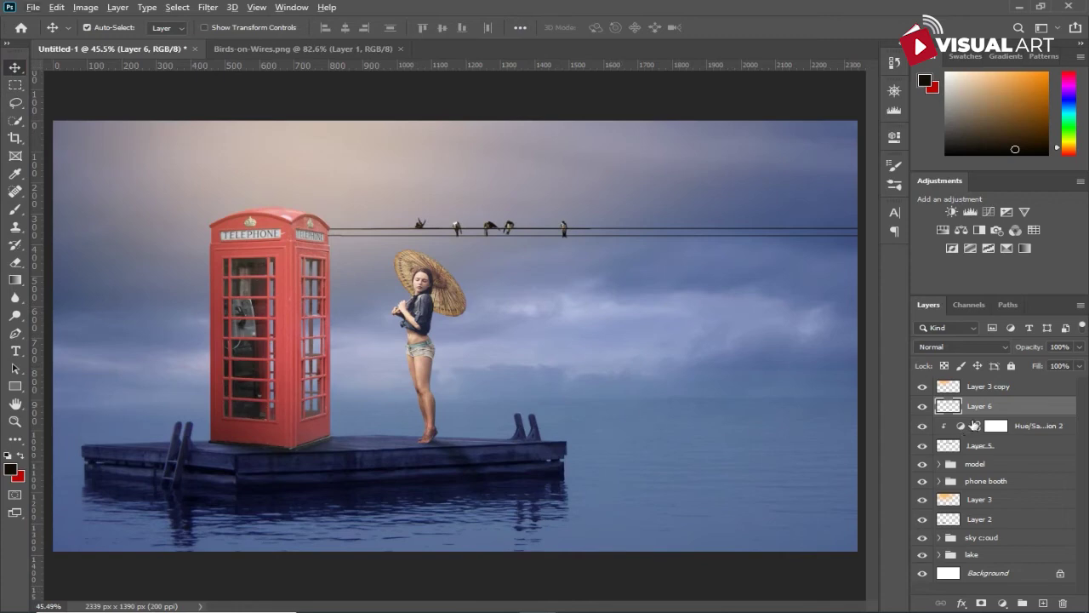
pyautogui.scroll(1, 594, 401)
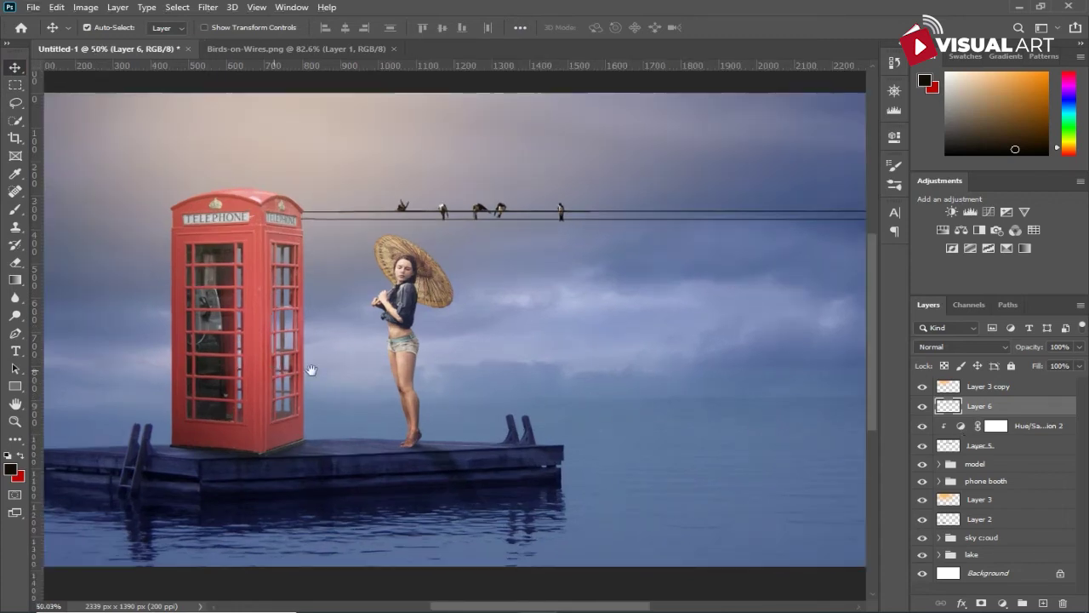
pyautogui.moveTo(274, 371); pyautogui.dragTo(407, 362)
pyautogui.scroll(1, 475, 370)
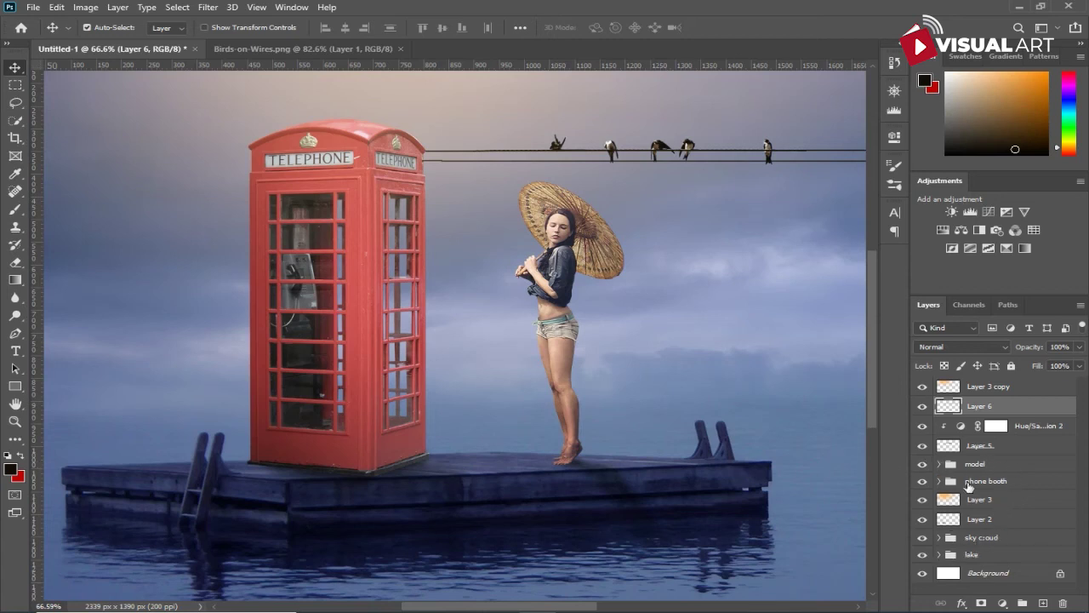
pyautogui.click(940, 555)
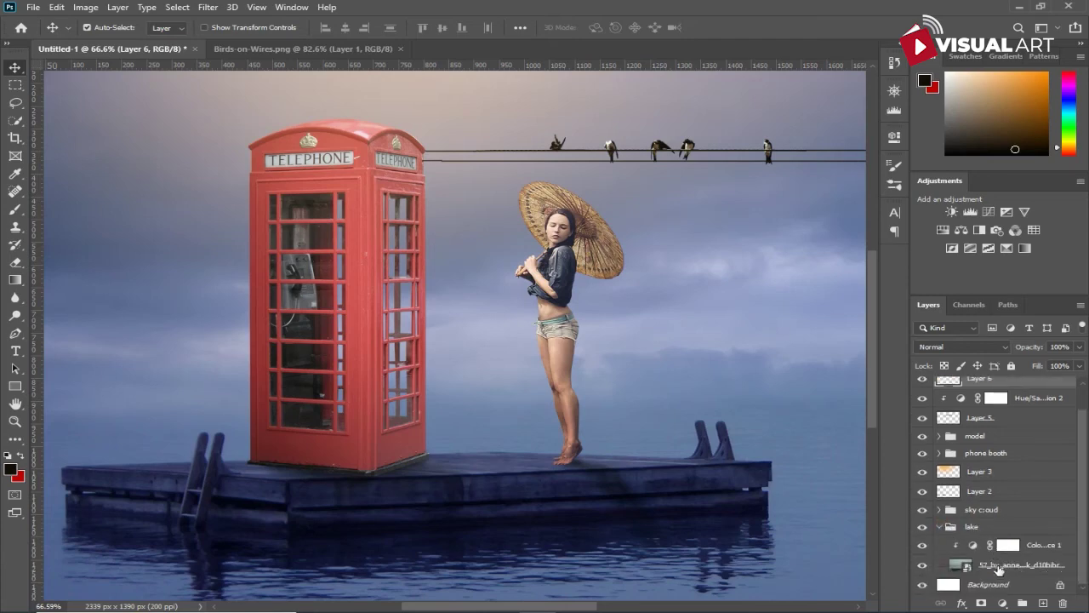
# - Add Layer 7 clipped to the lake photo and fill it with 50% gray
pyautogui.click(999, 570)
pyautogui.click(1043, 602)
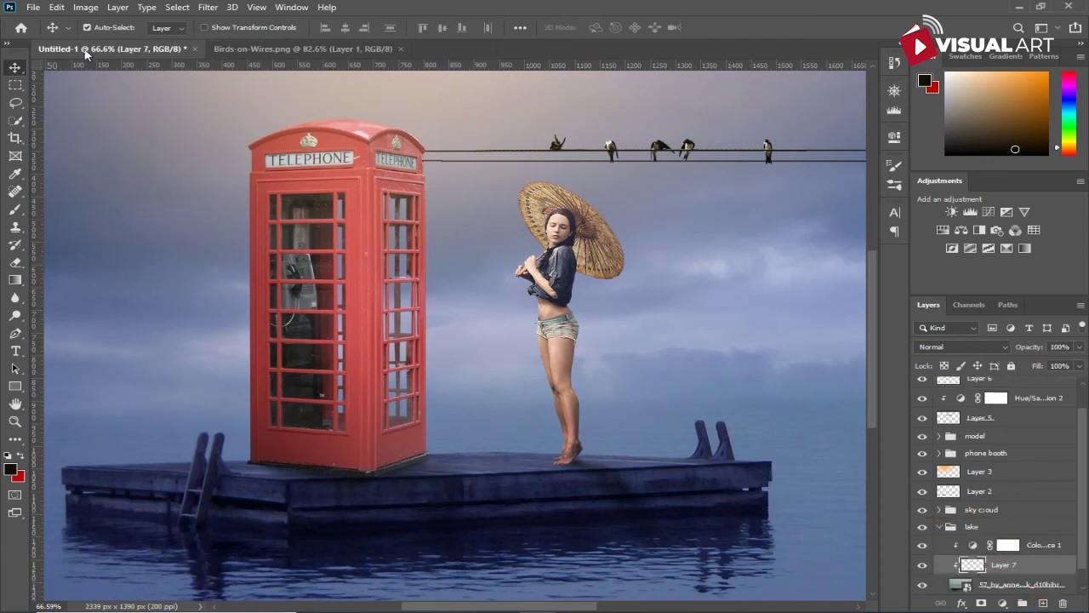
pyautogui.click(56, 7)
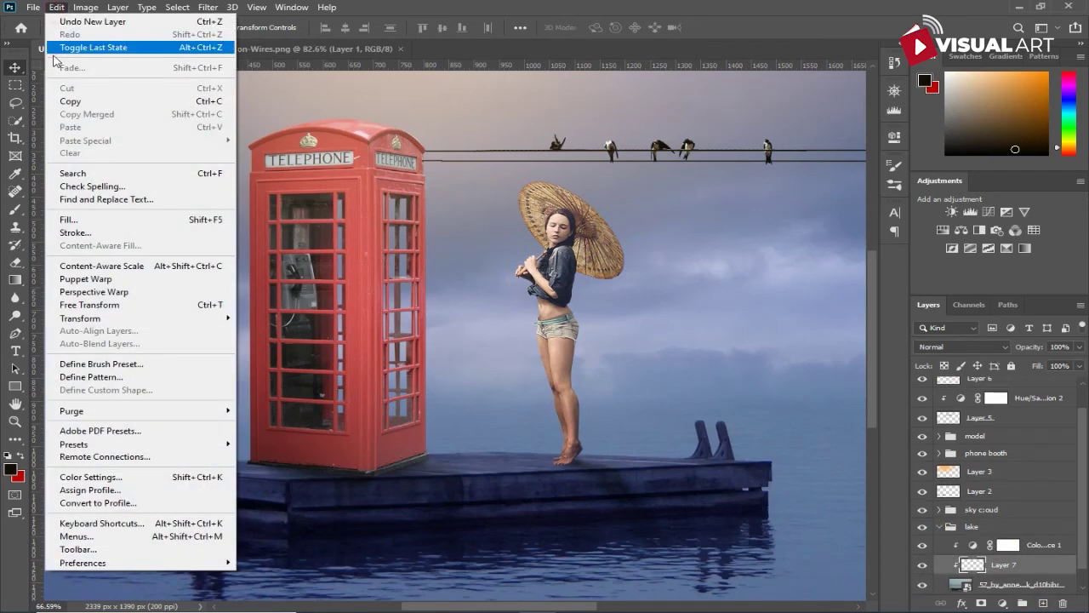
pyautogui.click(80, 223)
pyautogui.click(626, 162)
pyautogui.press('v')
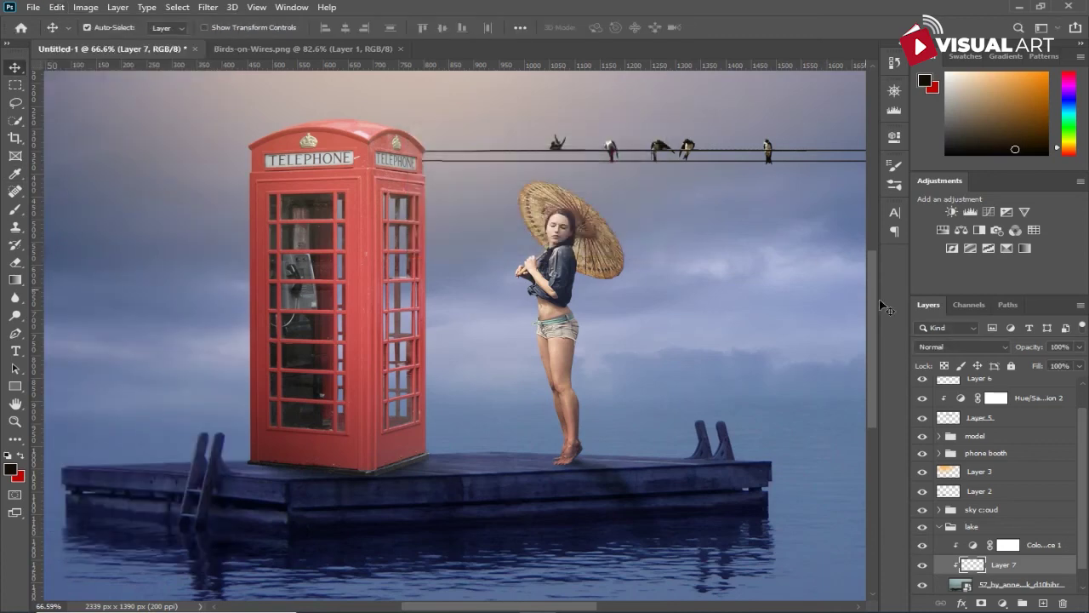
# - Set the gray layer to Overlay blend mode and ready a size-90 Dodge brush
pyautogui.click(962, 346)
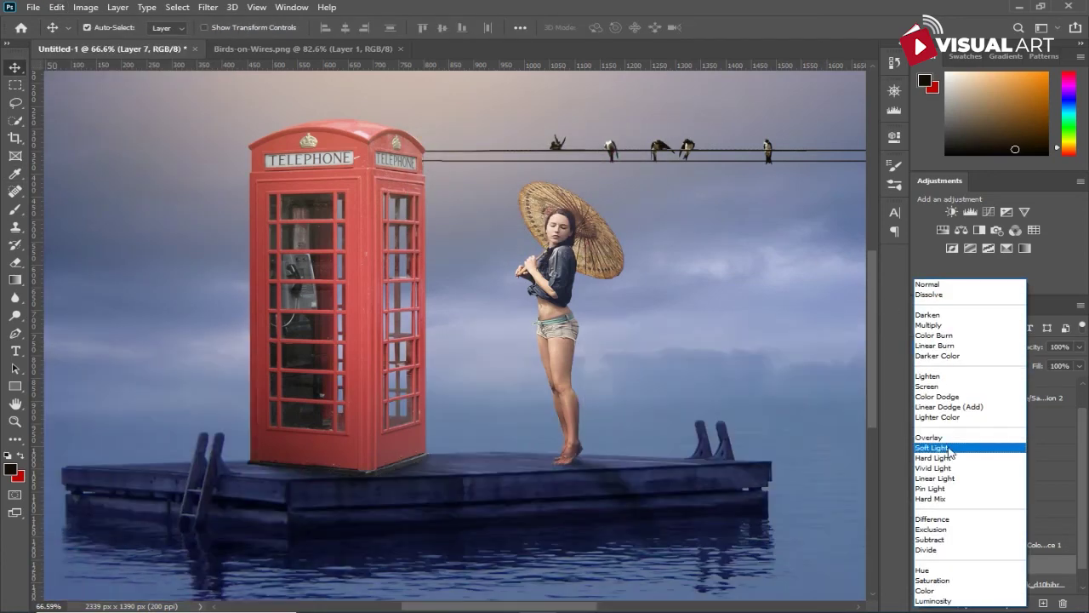
pyautogui.click(946, 438)
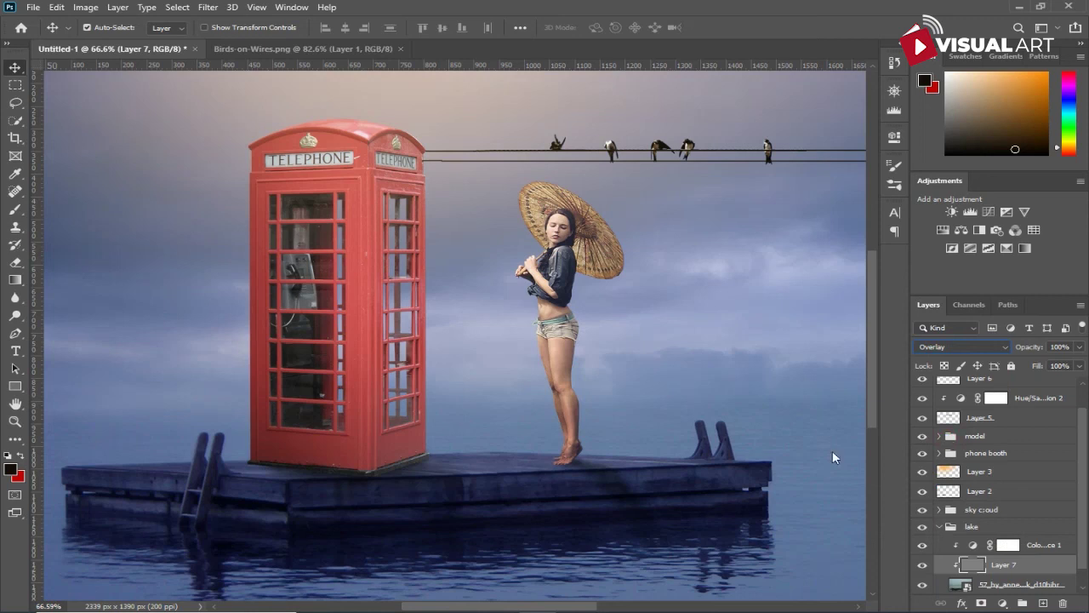
pyautogui.click(15, 315)
pyautogui.press('[')
pyautogui.press('[')
pyautogui.press('[')
pyautogui.press('[')
pyautogui.press('[')
pyautogui.press('[')
# - Dodge the deck and dock planks at lowered exposure, undoing strokes that are too strong
pyautogui.moveTo(462, 467); pyautogui.dragTo(572, 468)
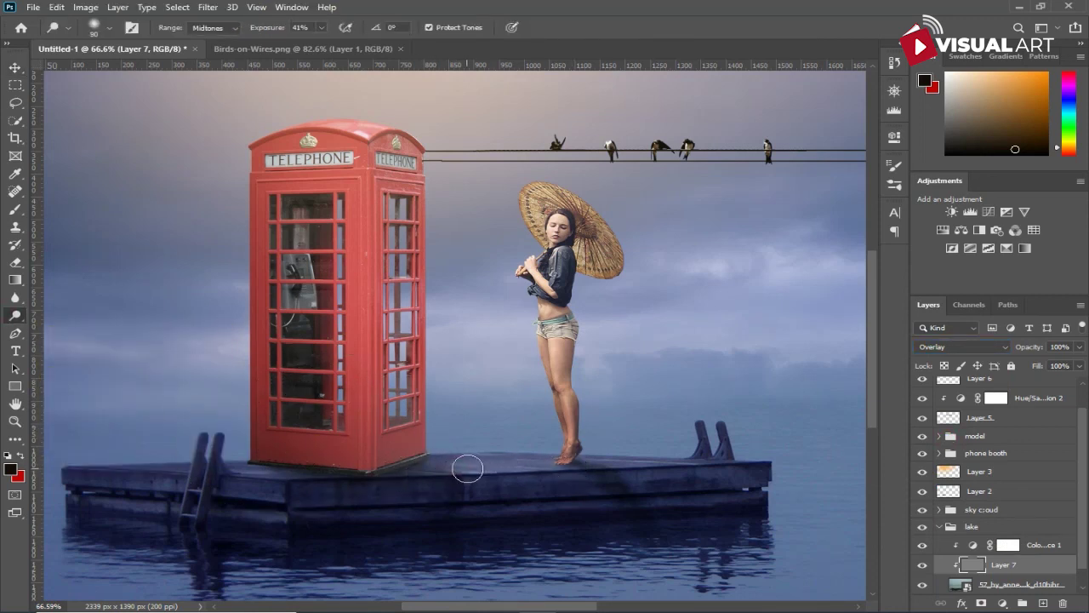
pyautogui.hotkey('ctrl', 'z')
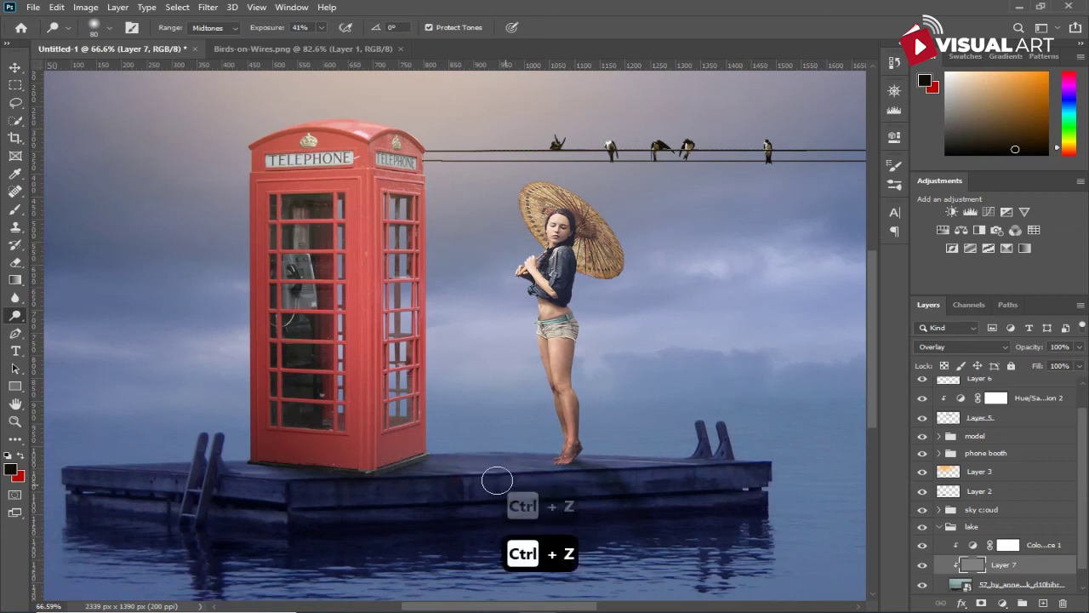
pyautogui.moveTo(452, 462); pyautogui.dragTo(532, 465)
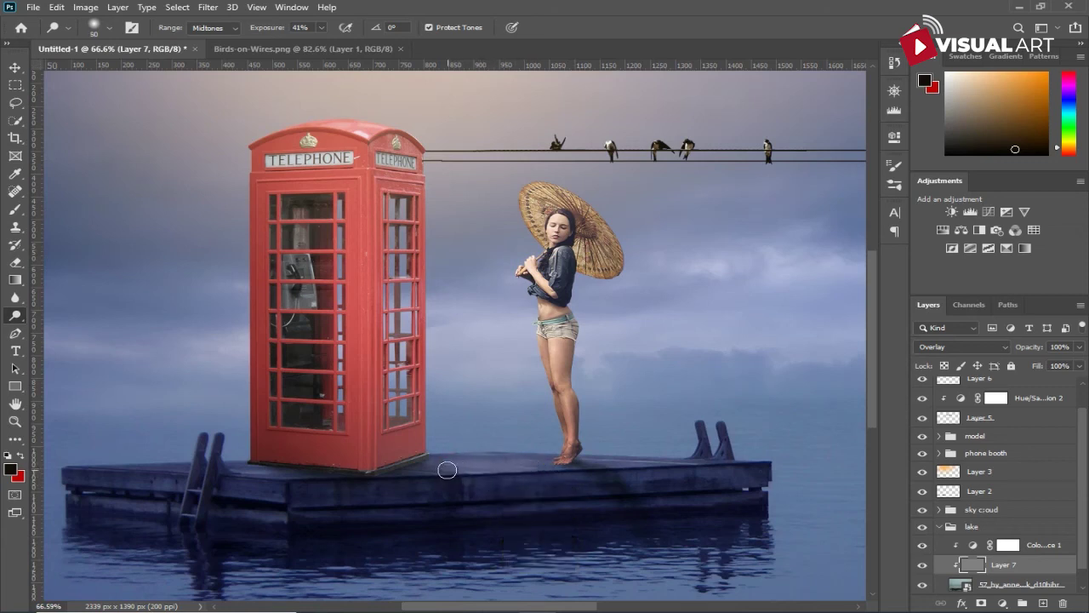
pyautogui.moveTo(457, 462); pyautogui.dragTo(546, 481)
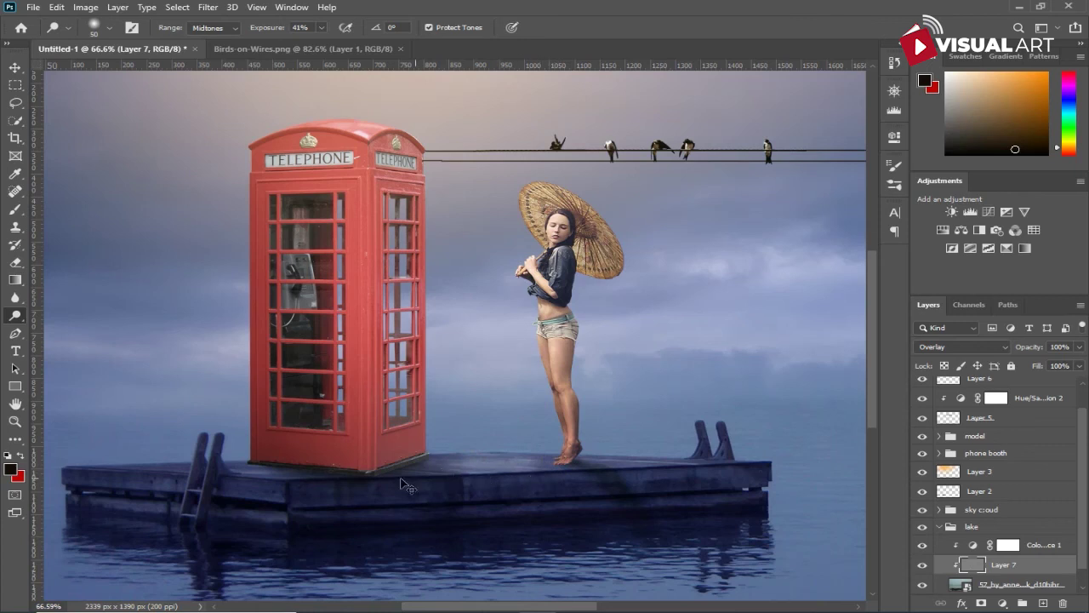
pyautogui.hotkey('ctrl', 'z')
pyautogui.moveTo(622, 461); pyautogui.dragTo(701, 464)
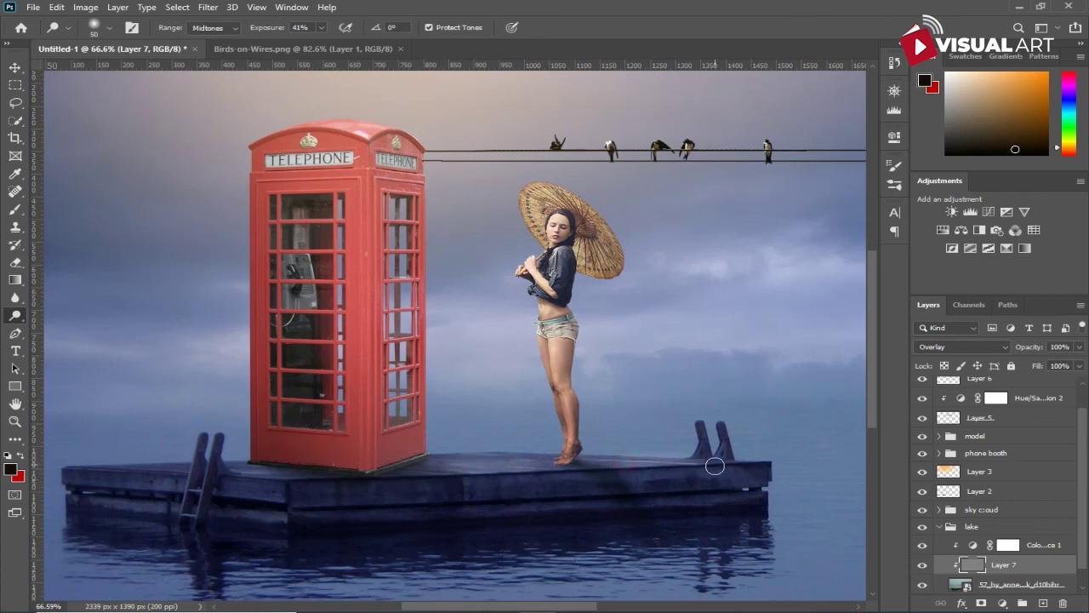
pyautogui.hotkey('ctrl', 'z')
pyautogui.moveTo(265, 29); pyautogui.dragTo(239, 34)
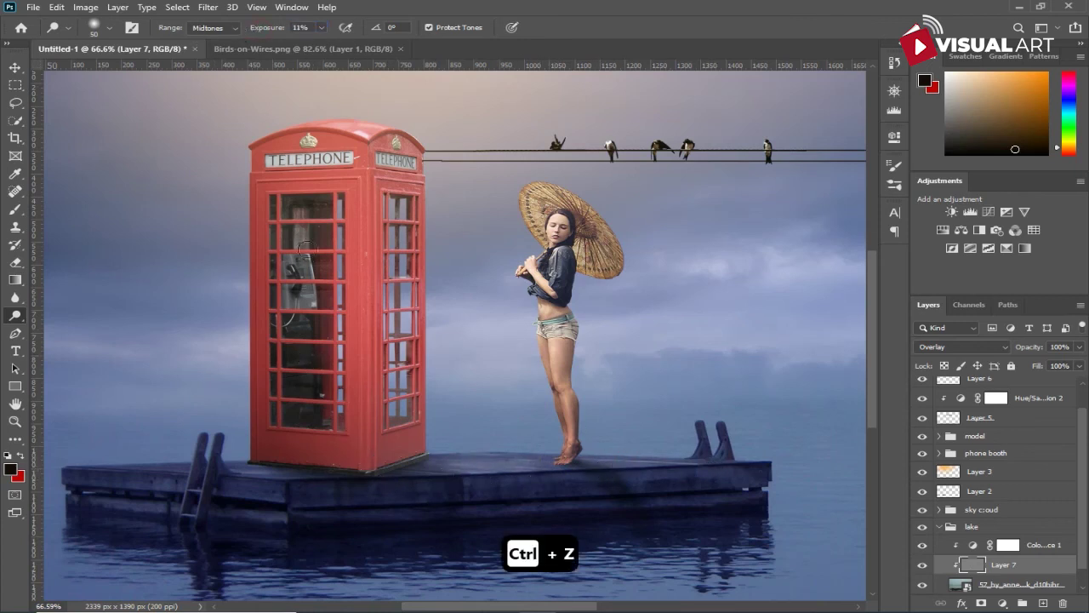
pyautogui.moveTo(130, 482); pyautogui.dragTo(143, 481)
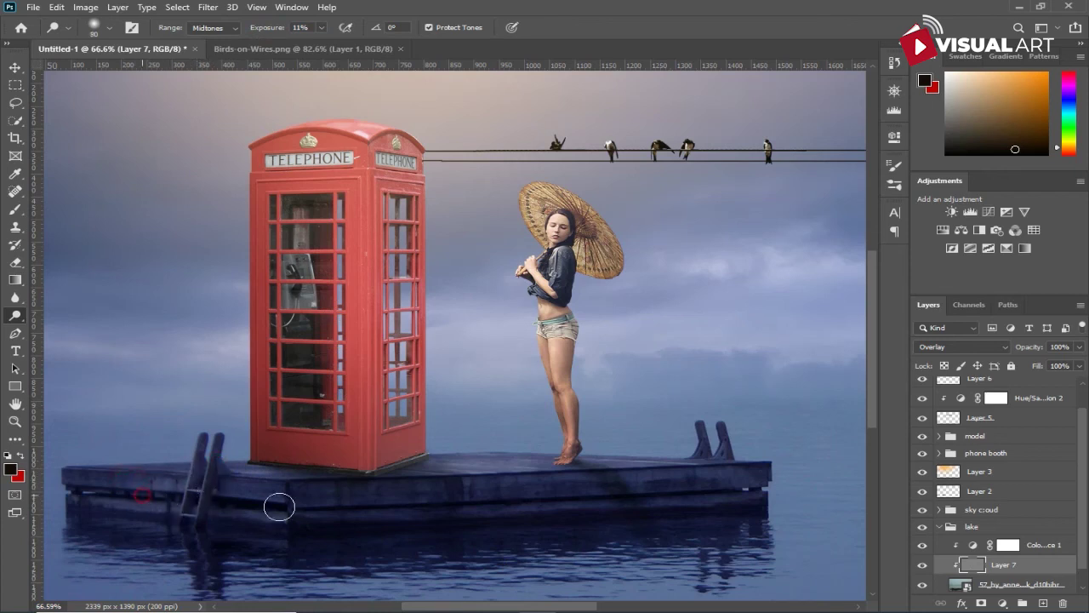
pyautogui.click(465, 484)
pyautogui.moveTo(465, 484)
pyautogui.mouseDown()
pyautogui.moveTo(689, 484)
pyautogui.moveTo(573, 491)
pyautogui.moveTo(621, 497)
pyautogui.moveTo(727, 479)
pyautogui.moveTo(386, 502)
pyautogui.mouseUp()
# - At 25% exposure, lighten the dock's midtones, varying the brush between sizes 70 and 125
pyautogui.moveTo(264, 28); pyautogui.dragTo(281, 27)
pyautogui.moveTo(491, 494)
pyautogui.mouseDown()
pyautogui.moveTo(654, 496)
pyautogui.moveTo(440, 474)
pyautogui.moveTo(530, 469)
pyautogui.moveTo(452, 474)
pyautogui.mouseUp()
pyautogui.press('[')
pyautogui.press('[')
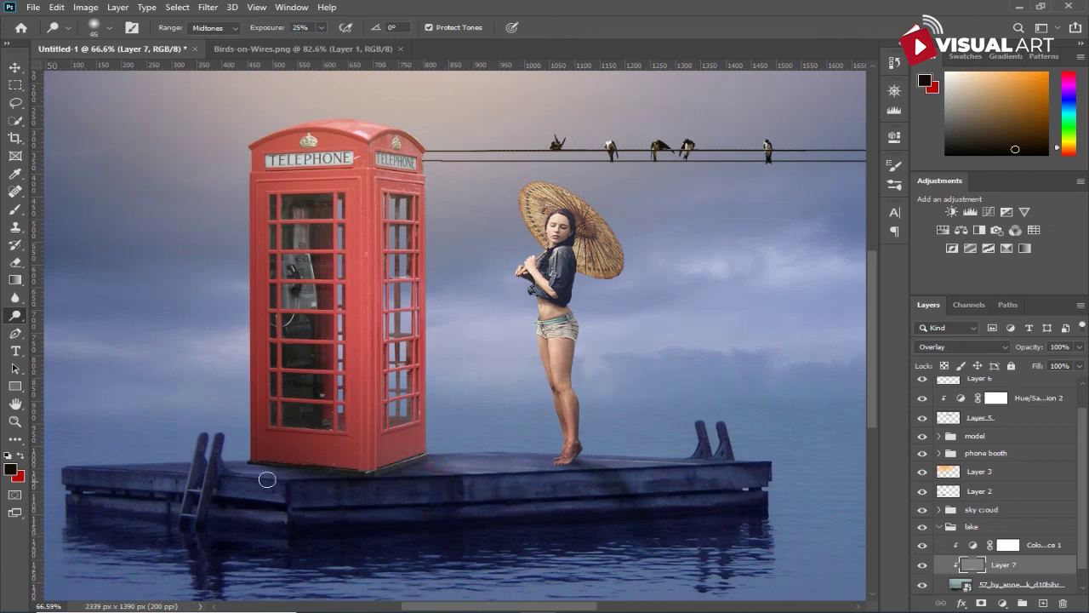
pyautogui.moveTo(221, 451); pyautogui.dragTo(190, 498)
pyautogui.hotkey('ctrl', 'z')
pyautogui.scroll(-1, 267, 488)
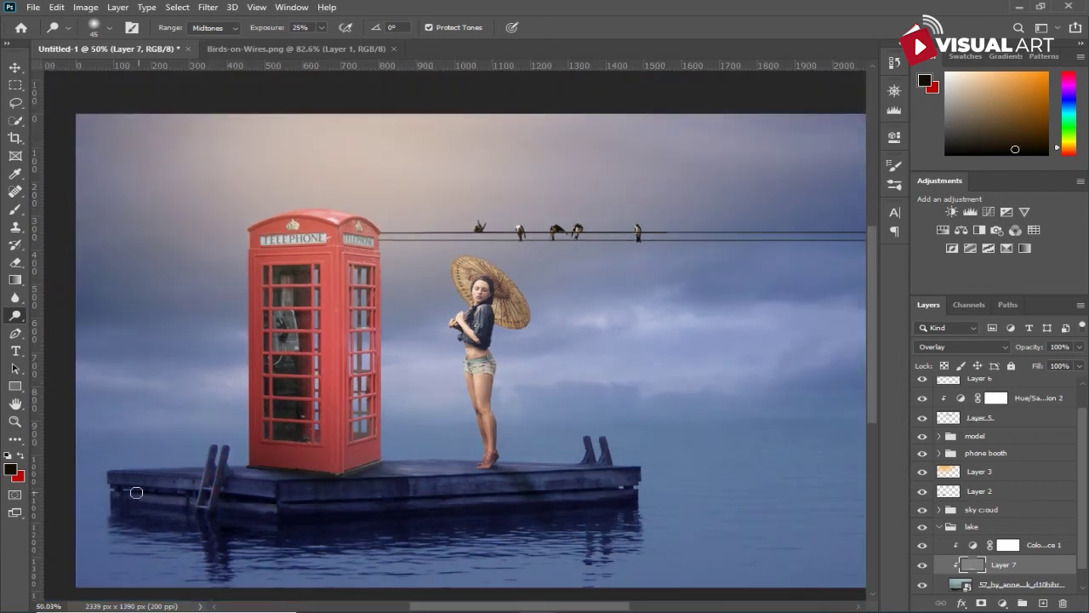
pyautogui.scroll(1, 289, 534)
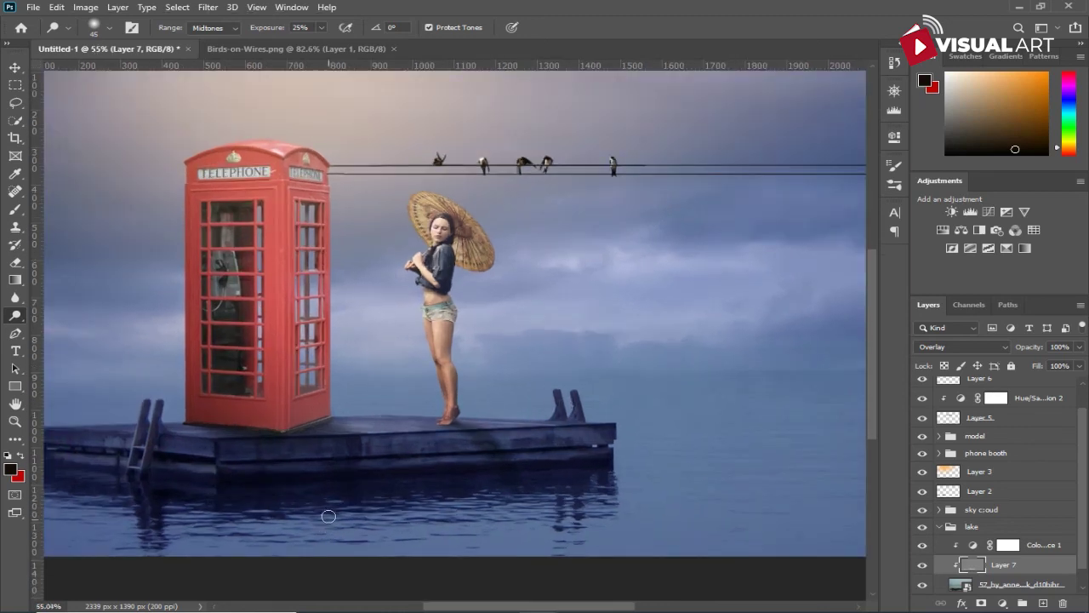
pyautogui.press(']')
pyautogui.press(']')
pyautogui.press(']')
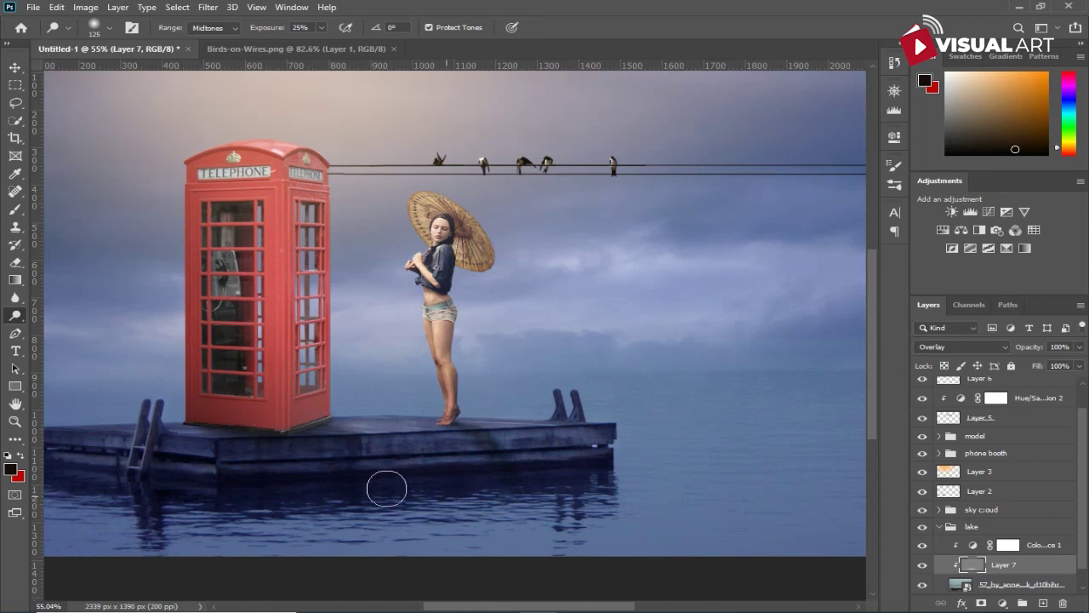
pyautogui.scroll(-2, 372, 494)
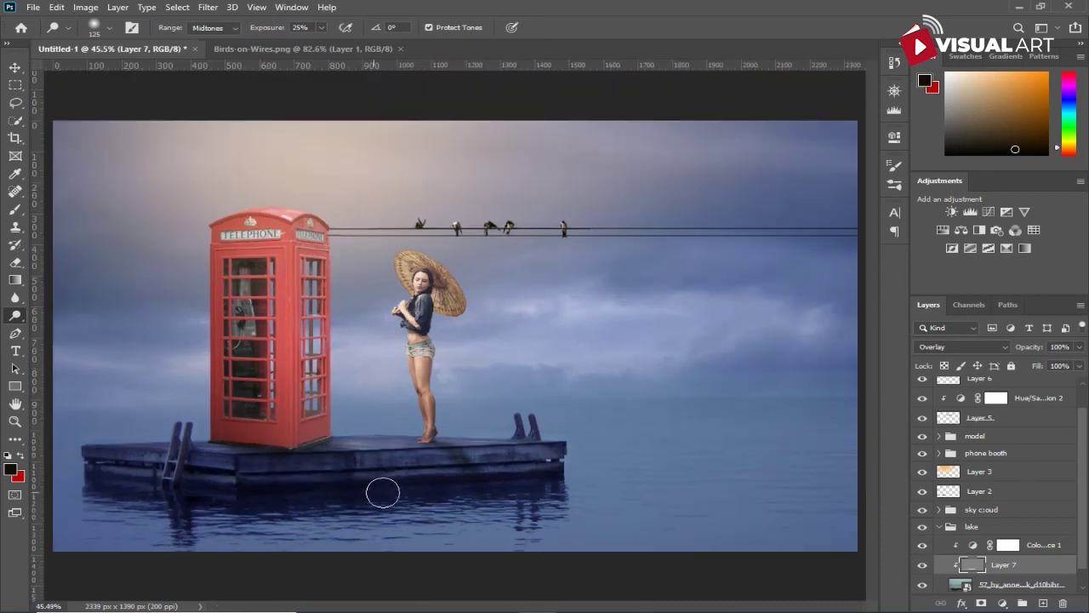
pyautogui.scroll(-1, 488, 494)
pyautogui.click(16, 67)
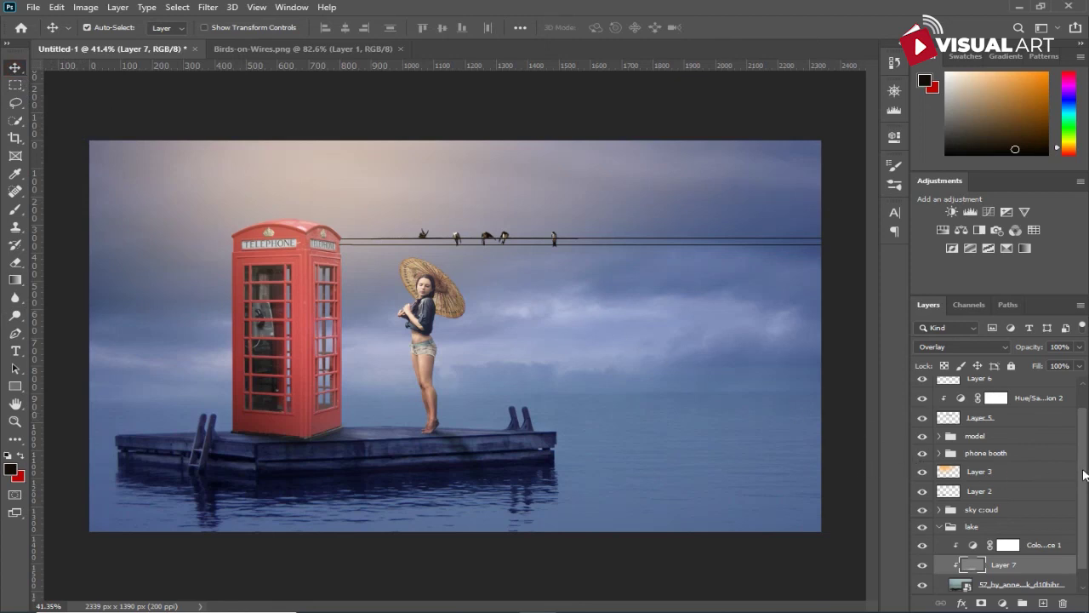
# - Select top layer Layer 3 copy and stamp all visible layers into merged Layer 8
pyautogui.moveTo(1083, 475); pyautogui.dragTo(1084, 438)
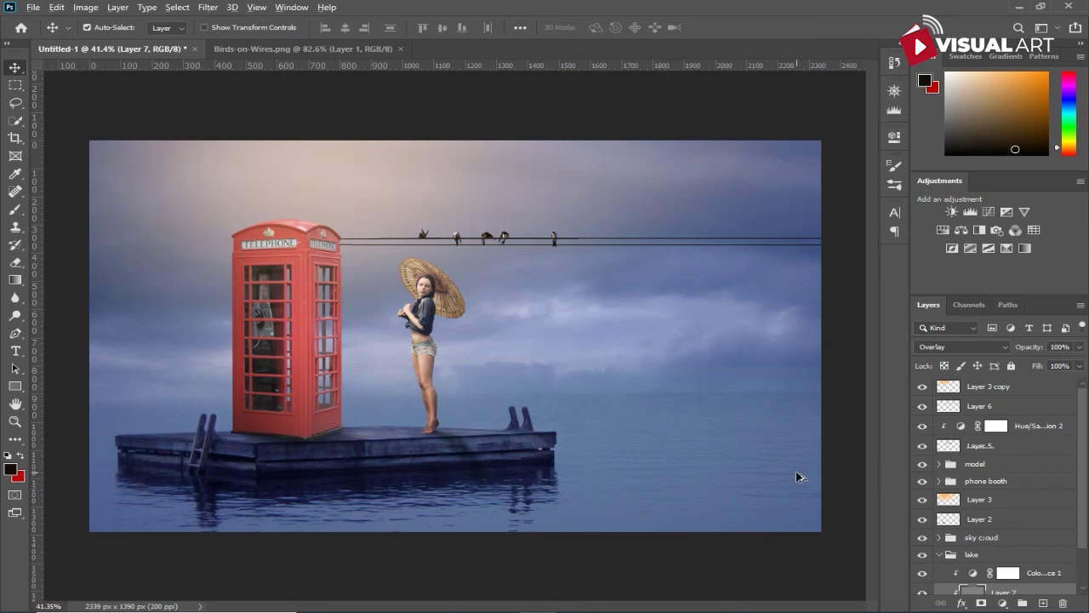
pyautogui.scroll(1, 798, 477)
pyautogui.click(1021, 396)
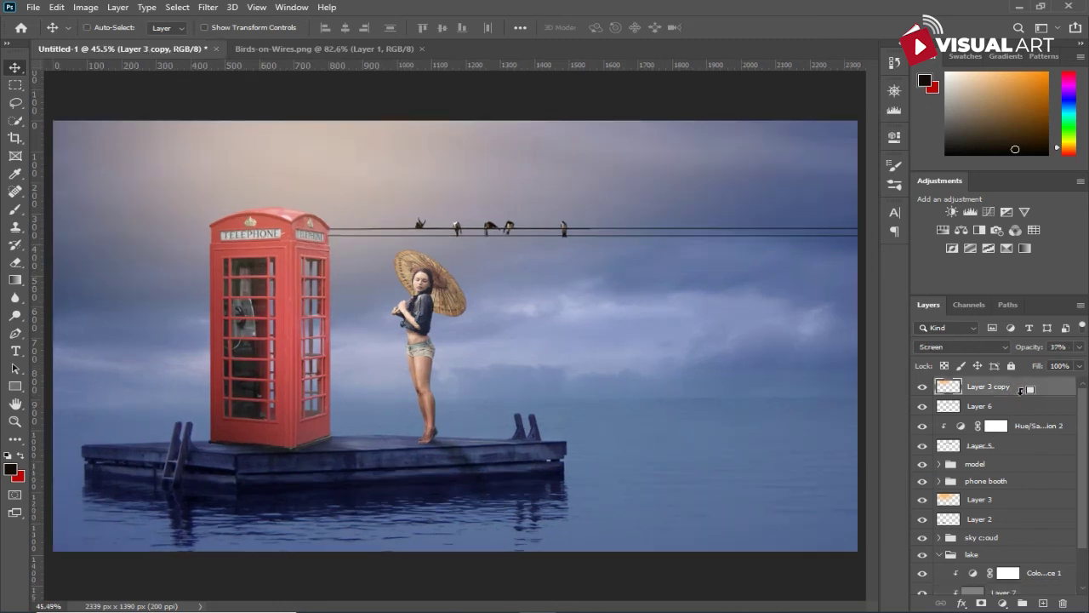
pyautogui.hotkey('ctrl', 'alt', 'shift', 'e')
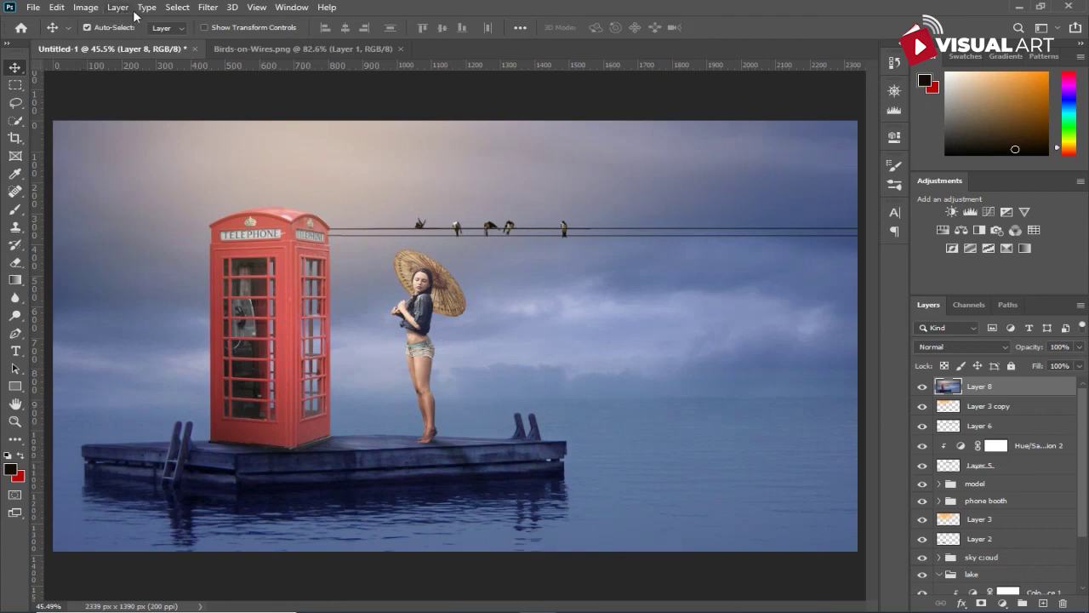
pyautogui.click(207, 7)
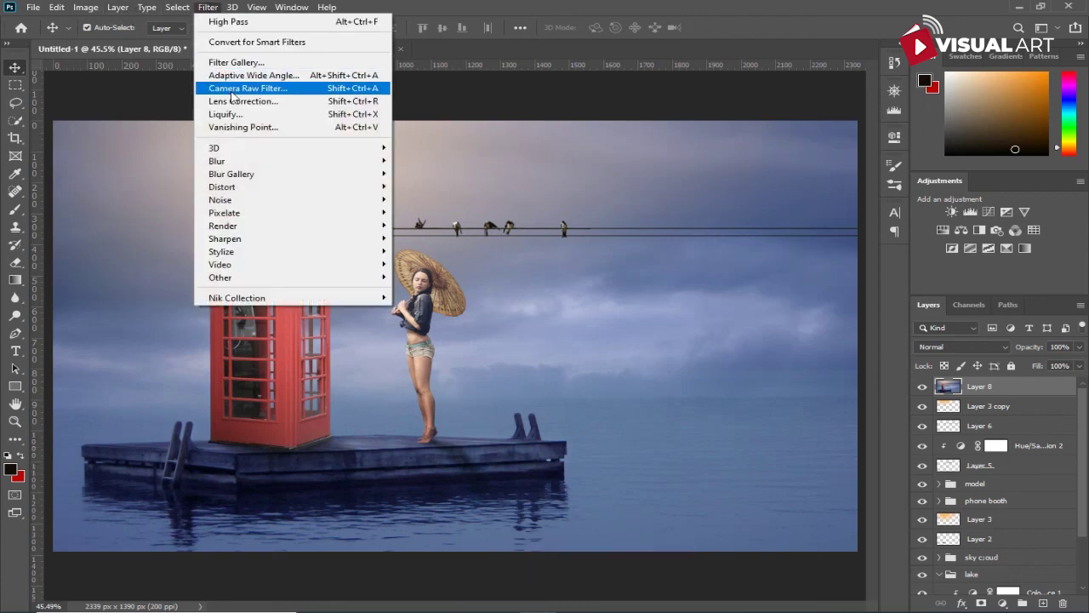
# - Apply Camera Raw to Layer 8: Temperature +5, Tint +13, Shadows -12, Clarity +11
pyautogui.click(230, 91)
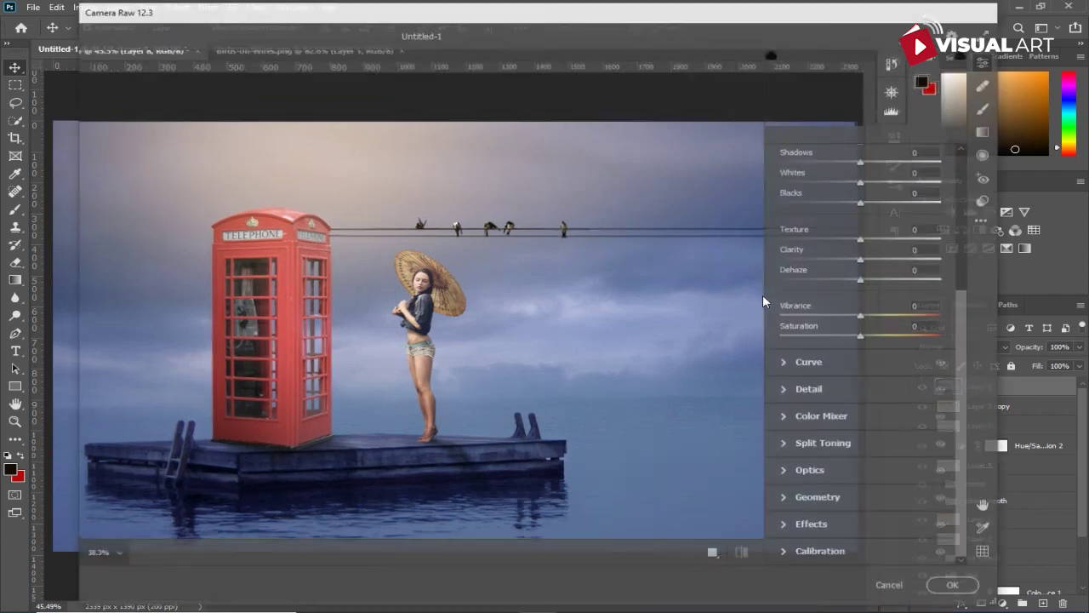
pyautogui.scroll(3, 852, 242)
pyautogui.scroll(2, 852, 242)
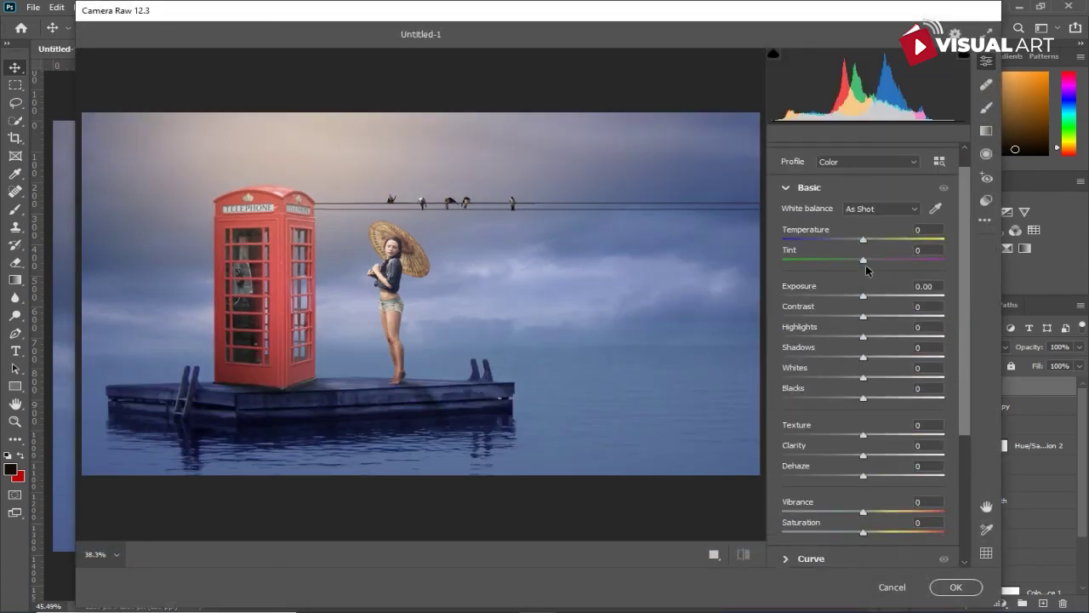
pyautogui.moveTo(863, 241); pyautogui.dragTo(876, 259)
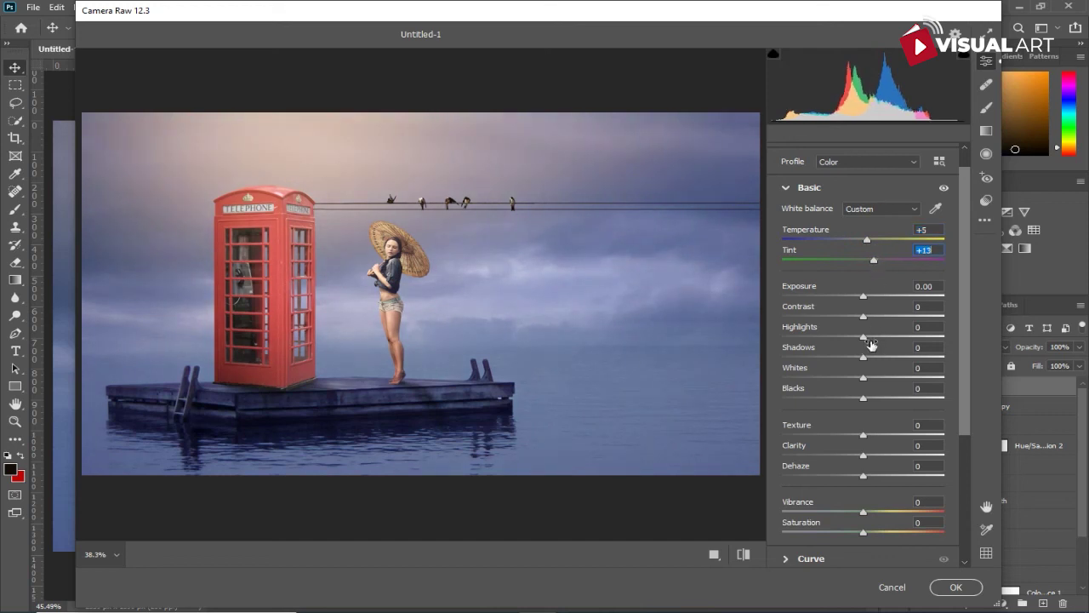
pyautogui.moveTo(867, 361); pyautogui.dragTo(855, 361)
pyautogui.moveTo(863, 456); pyautogui.dragTo(873, 456)
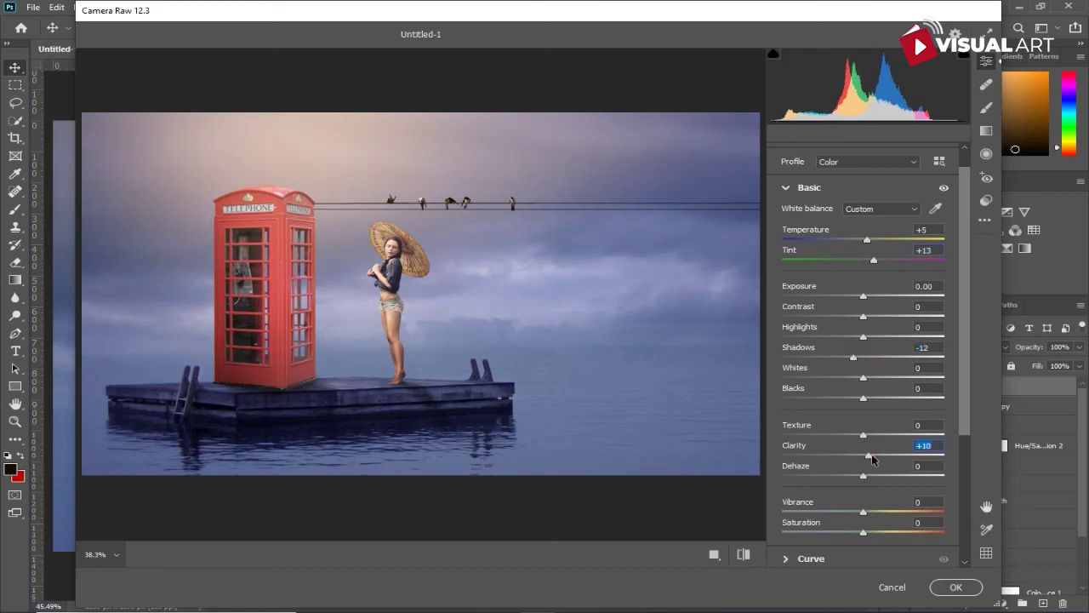
pyautogui.click(956, 587)
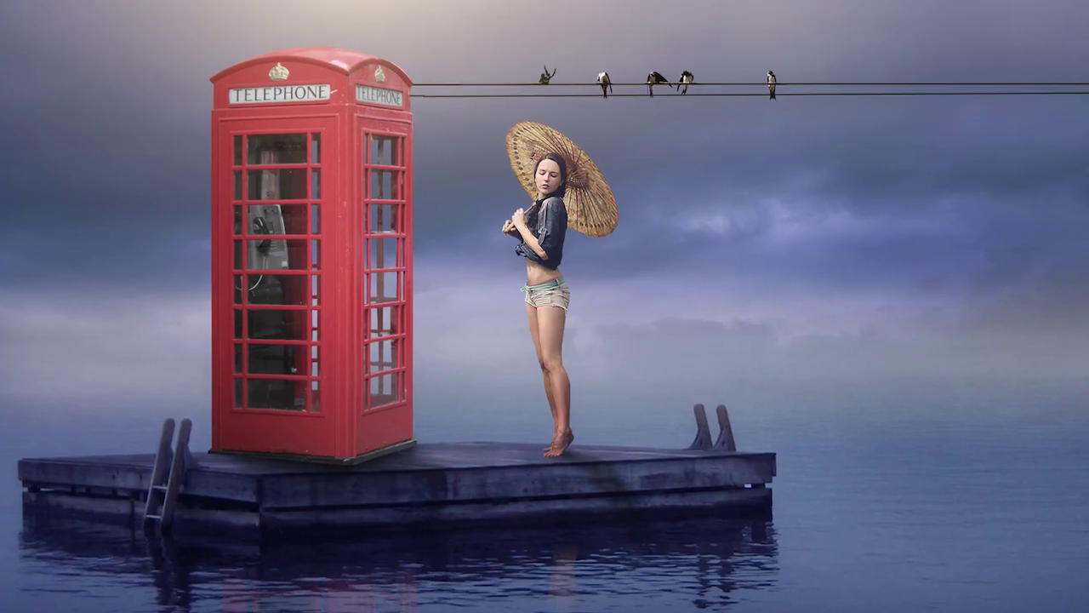